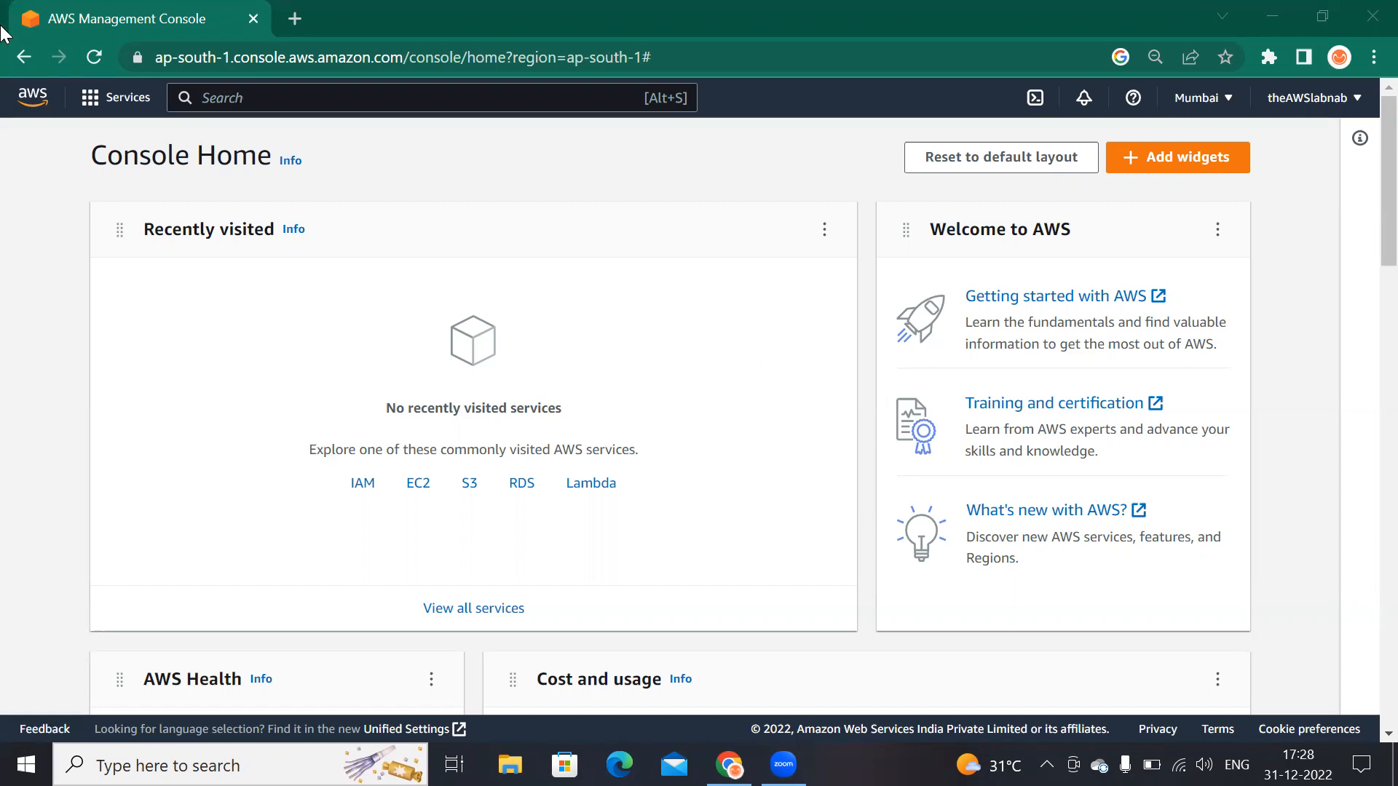
Step: Open Notepad from the Windows search
{"action": "left_click", "coordinate": [182, 765]}
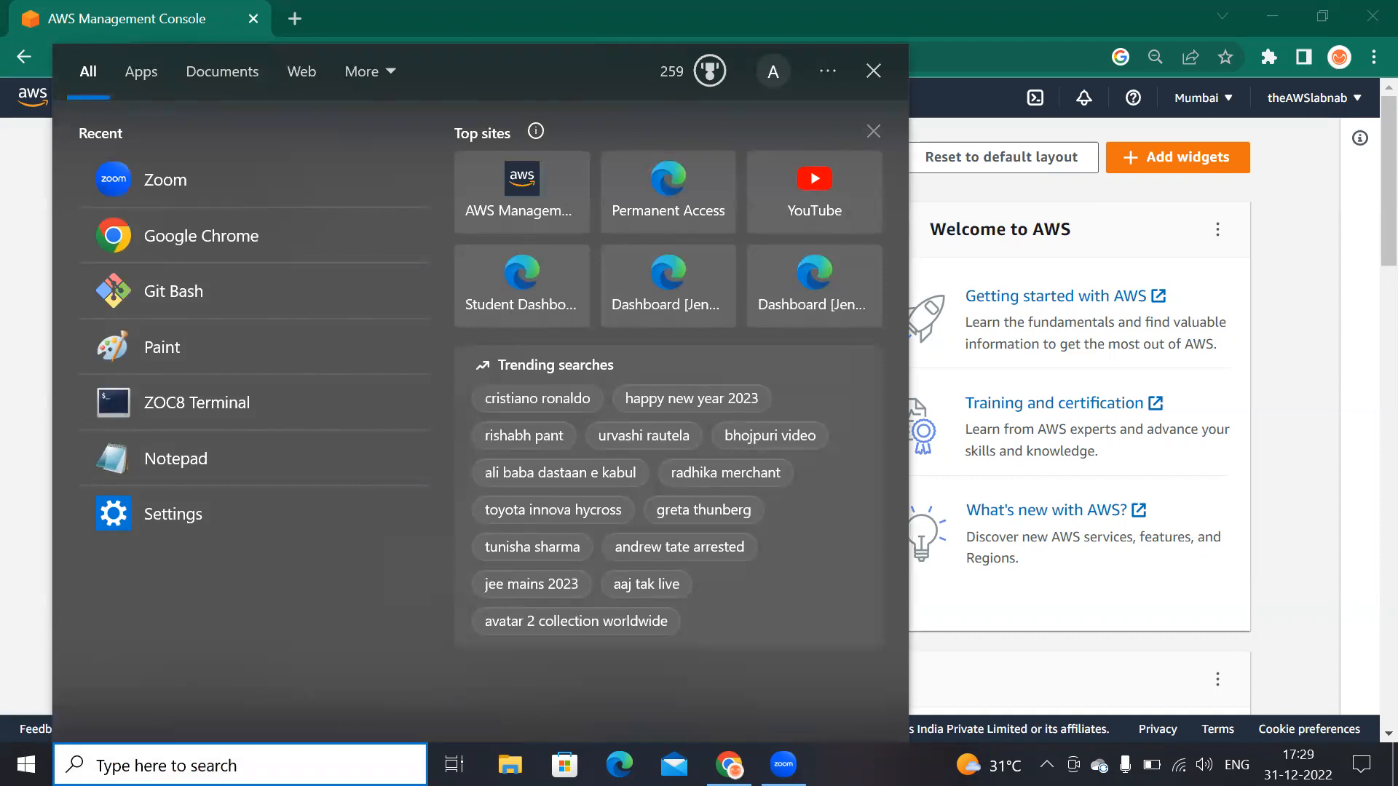
{"action": "type", "text": "note[a"}
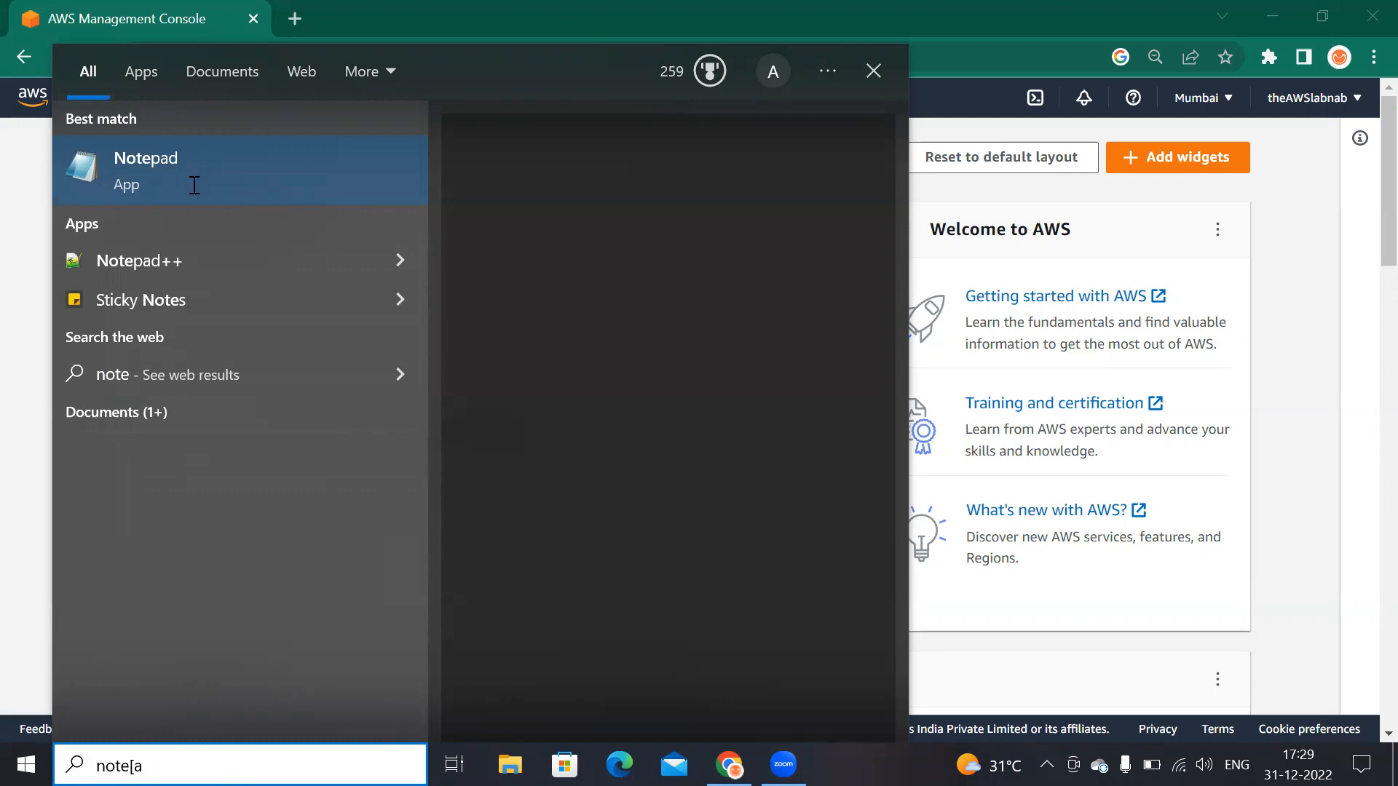
{"action": "key", "text": "BackSpace"}
{"action": "key", "text": "BackSpace"}
{"action": "type", "text": "pad"}
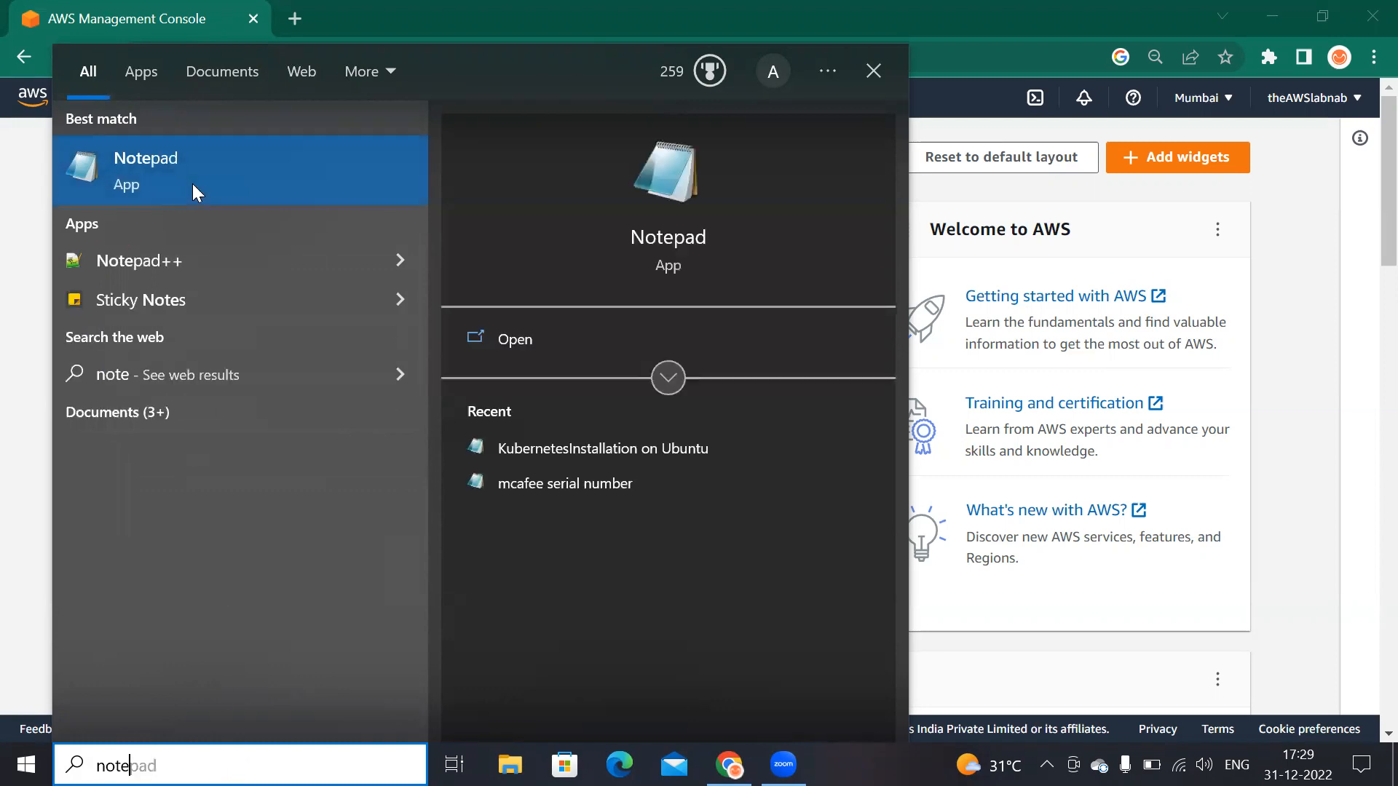
{"action": "left_click", "coordinate": [195, 185]}
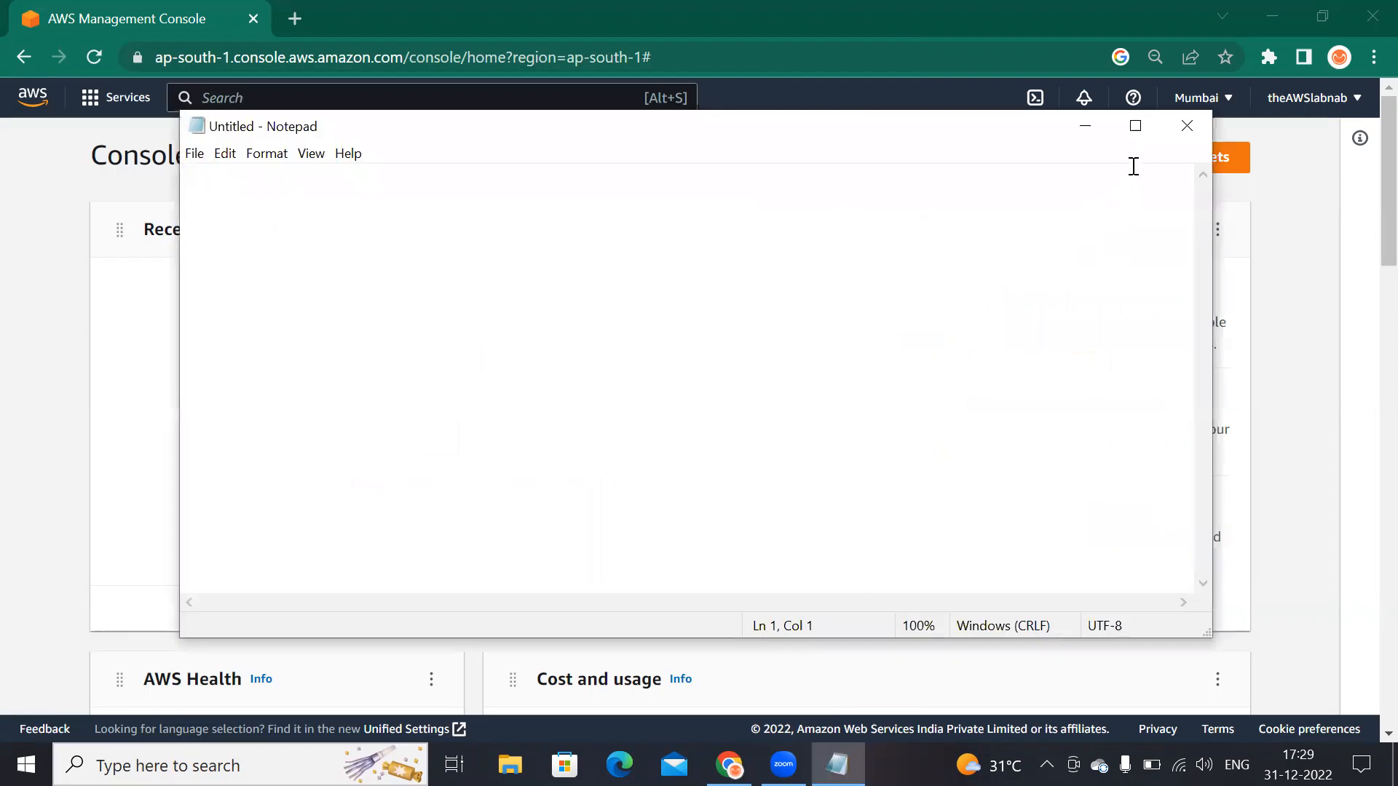
Step: Maximize the Notepad window and write the heading 'vm -EC2' followed by a blank line
{"action": "left_click", "coordinate": [1137, 128]}
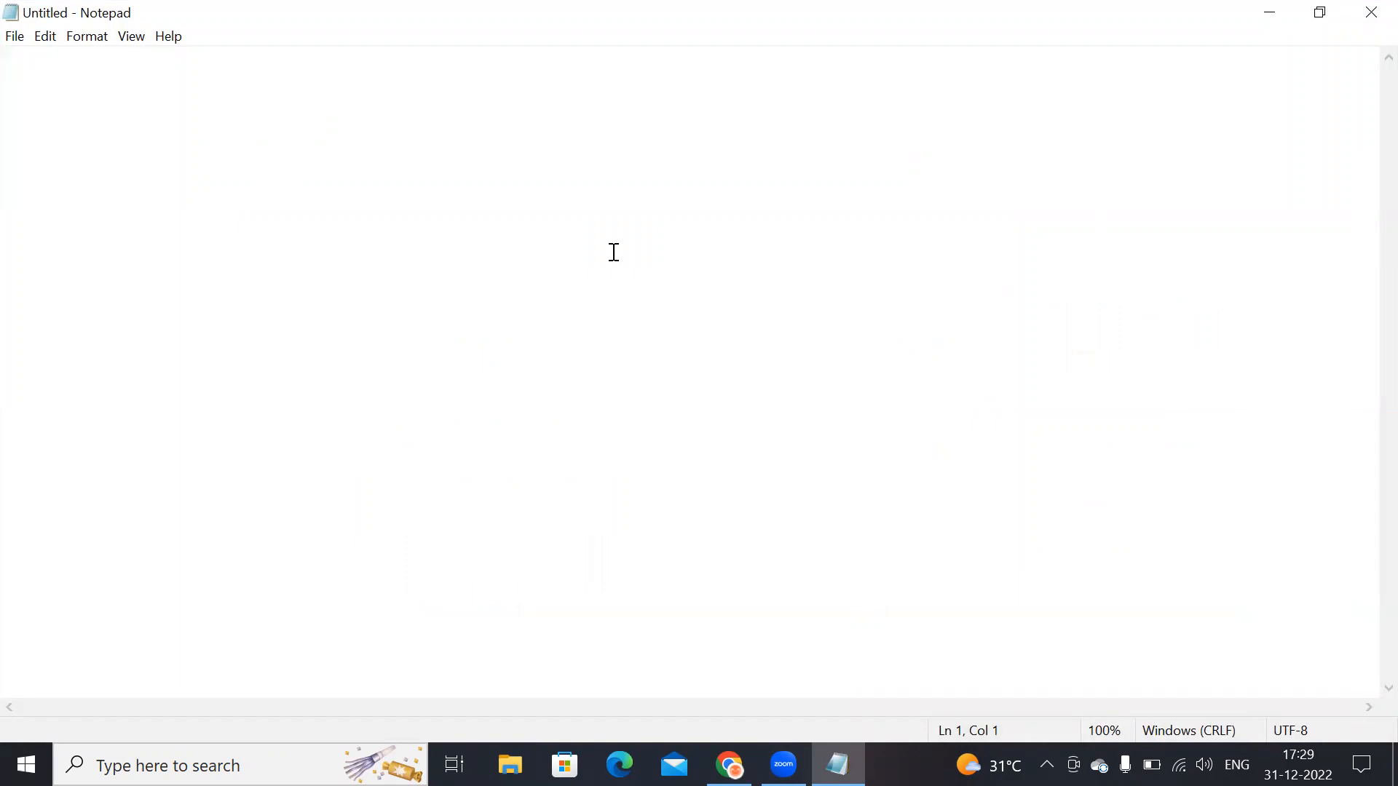
{"action": "type", "text": "vm -"}
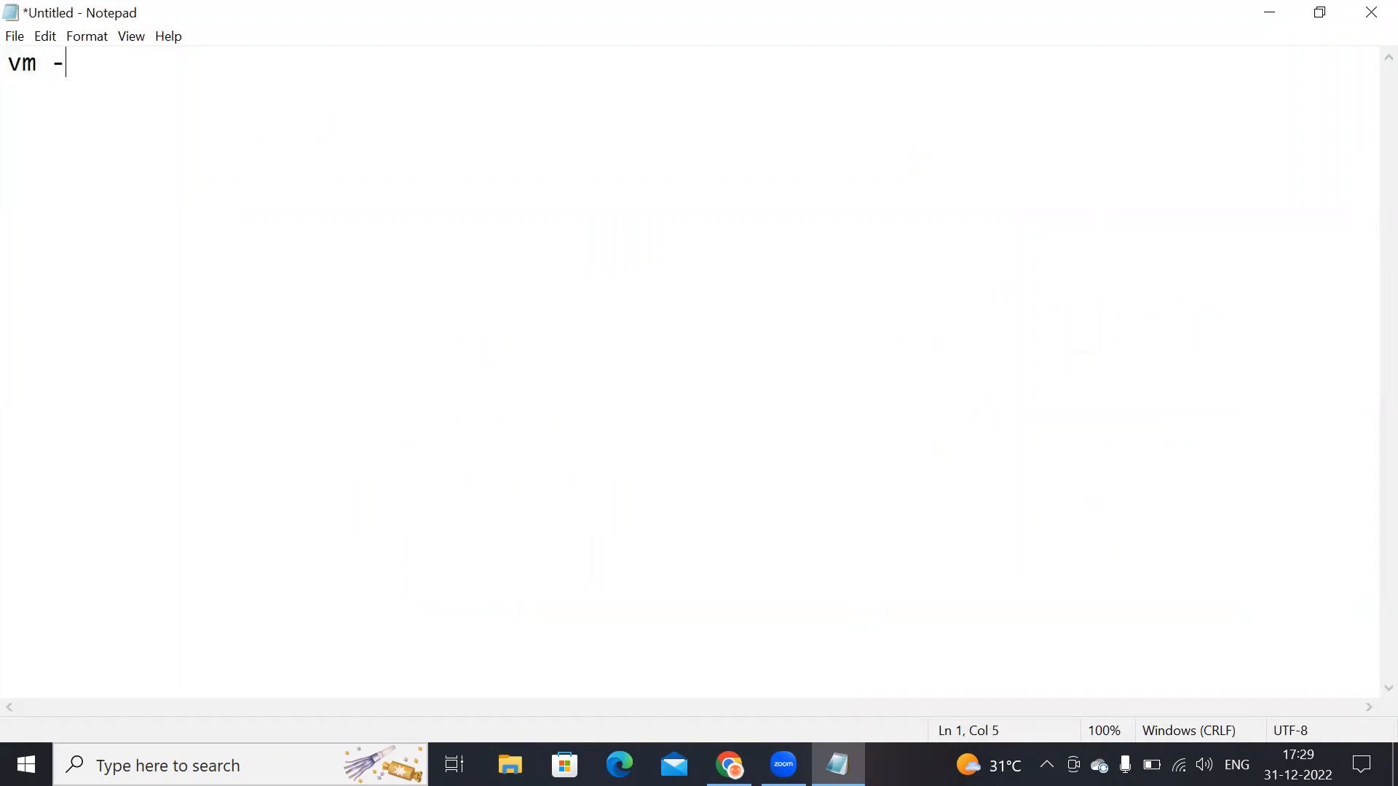
{"action": "type", "text": "EC2"}
{"action": "key", "text": "Return"}
{"action": "key", "text": "Return"}
Step: Add the heading 'AWS - storages' with a blank line after it
{"action": "type", "text": "AWS - storages"}
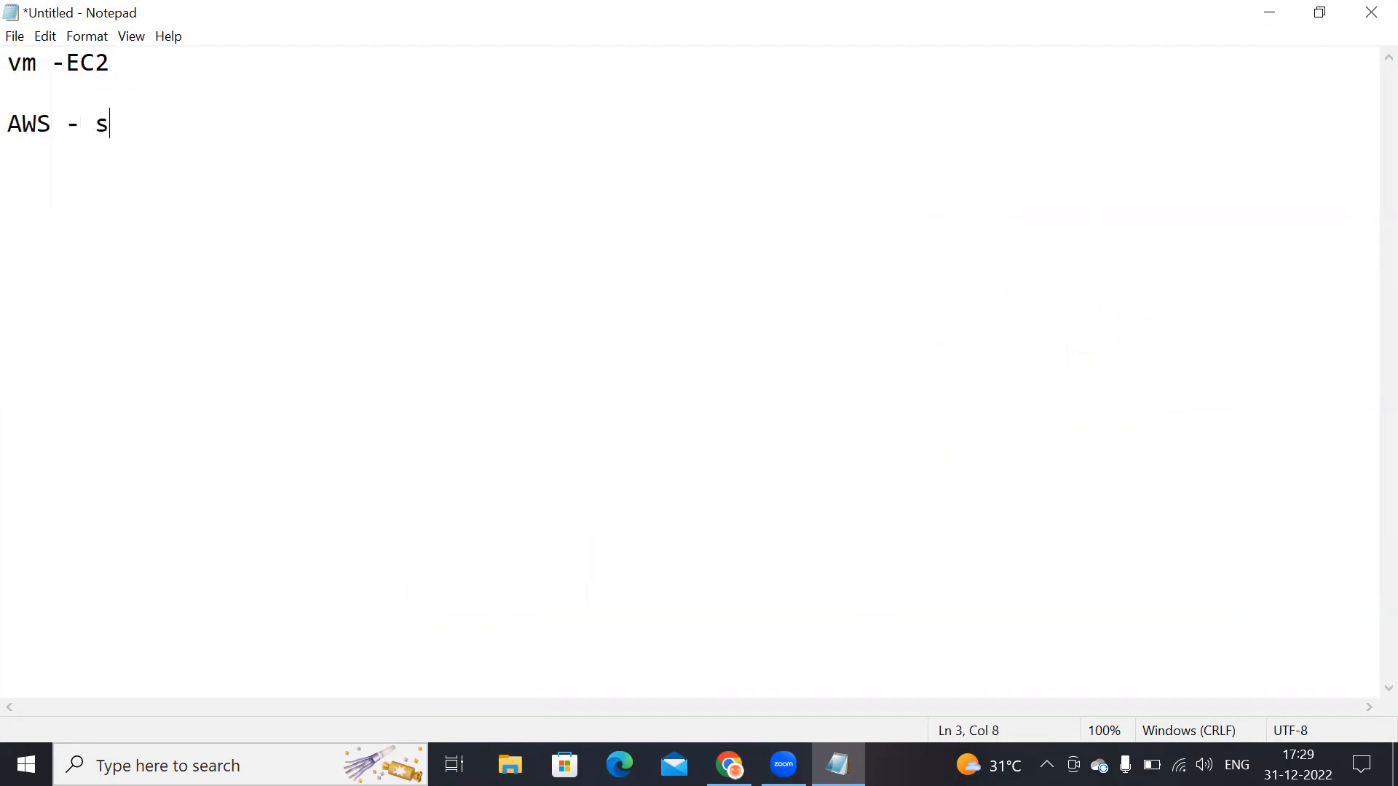
{"action": "key", "text": "Return"}
{"action": "key", "text": "Return"}
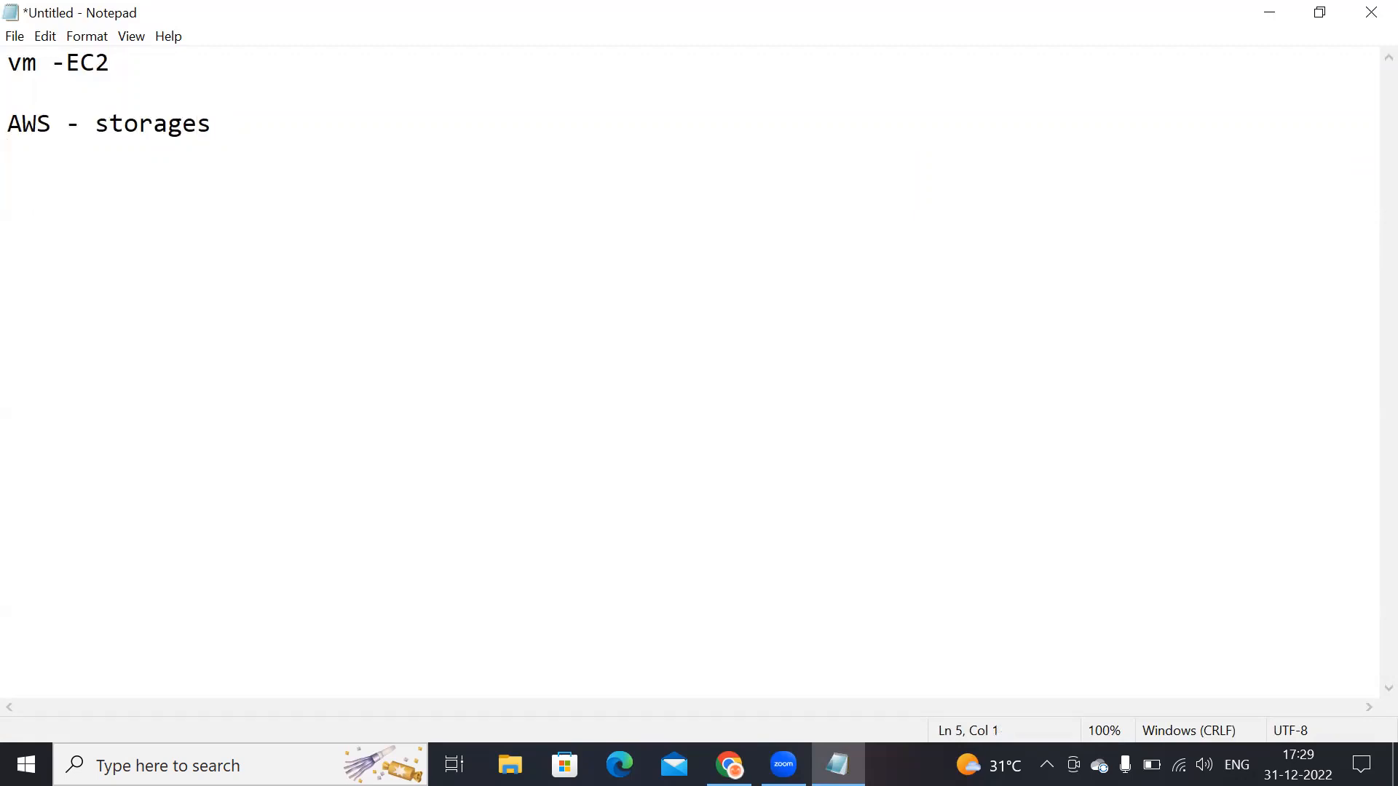
Step: List RDS and EBS under the storages heading
{"action": "type", "text": "RDS"}
{"action": "key", "text": "Return"}
{"action": "key", "text": "BackSpace"}
{"action": "key", "text": "Return"}
{"action": "type", "text": "EBS"}
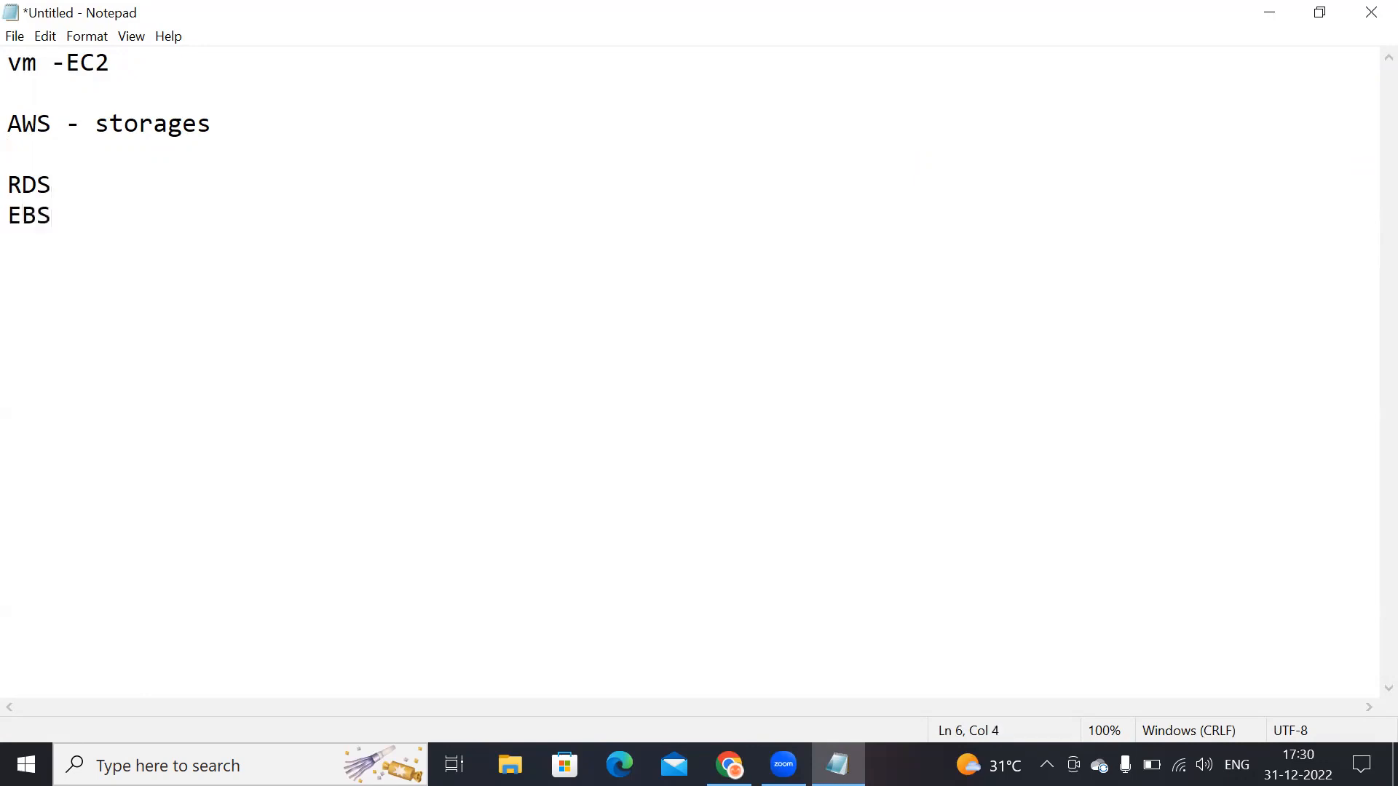
Step: Add S3 and S3 Glacier to the storage list
{"action": "key", "text": "Return"}
{"action": "type", "text": "S3"}
{"action": "key", "text": "Return"}
{"action": "type", "text": "S3 Glacari"}
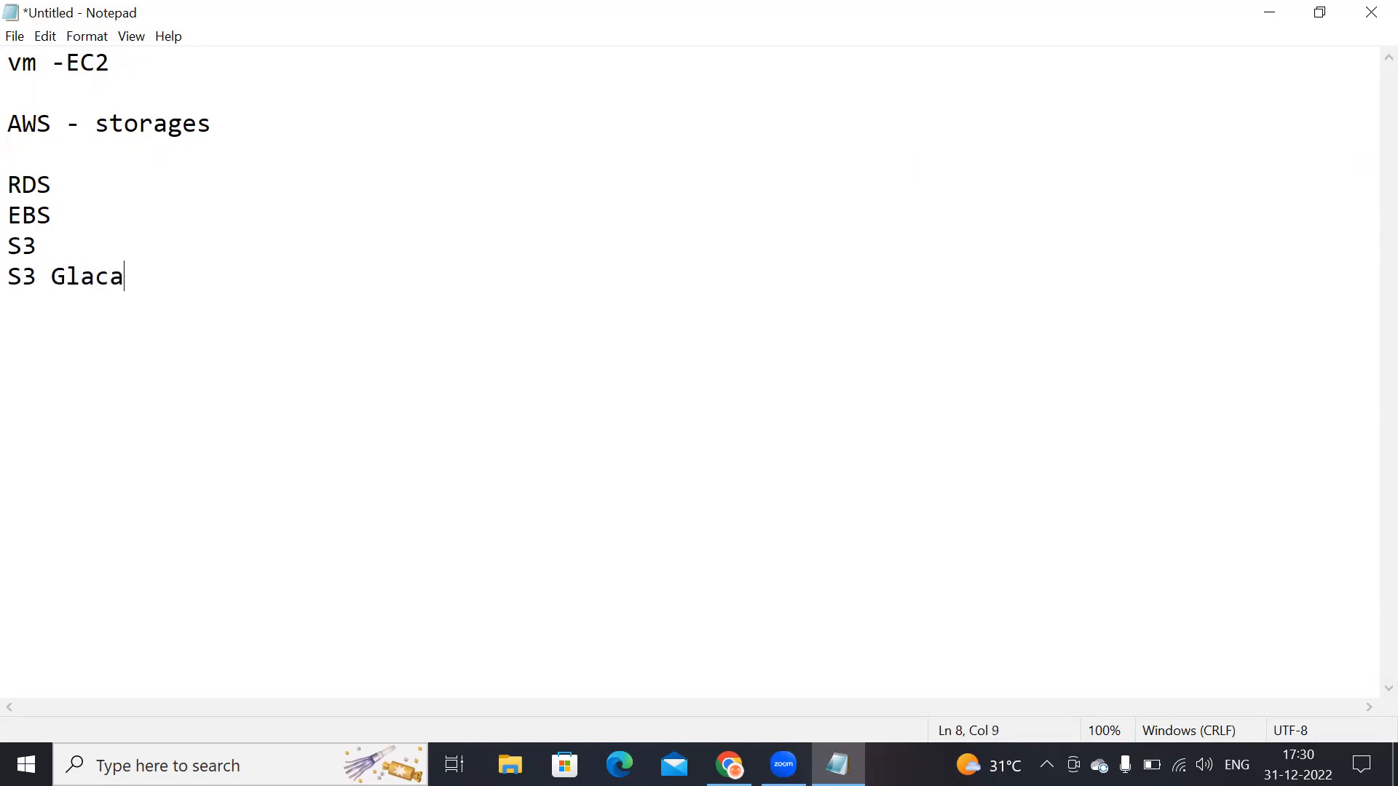
{"action": "key", "text": "BackSpace"}
{"action": "key", "text": "BackSpace"}
{"action": "key", "text": "BackSpace"}
{"action": "type", "text": "iwe"}
{"action": "key", "text": "BackSpace"}
{"action": "key", "text": "BackSpace"}
{"action": "type", "text": "er"}
Step: Insert a new line '30 GB' directly below 'vm -EC2'
{"action": "left_click_drag", "start_coordinate": [9, 63], "coordinate": [111, 62]}
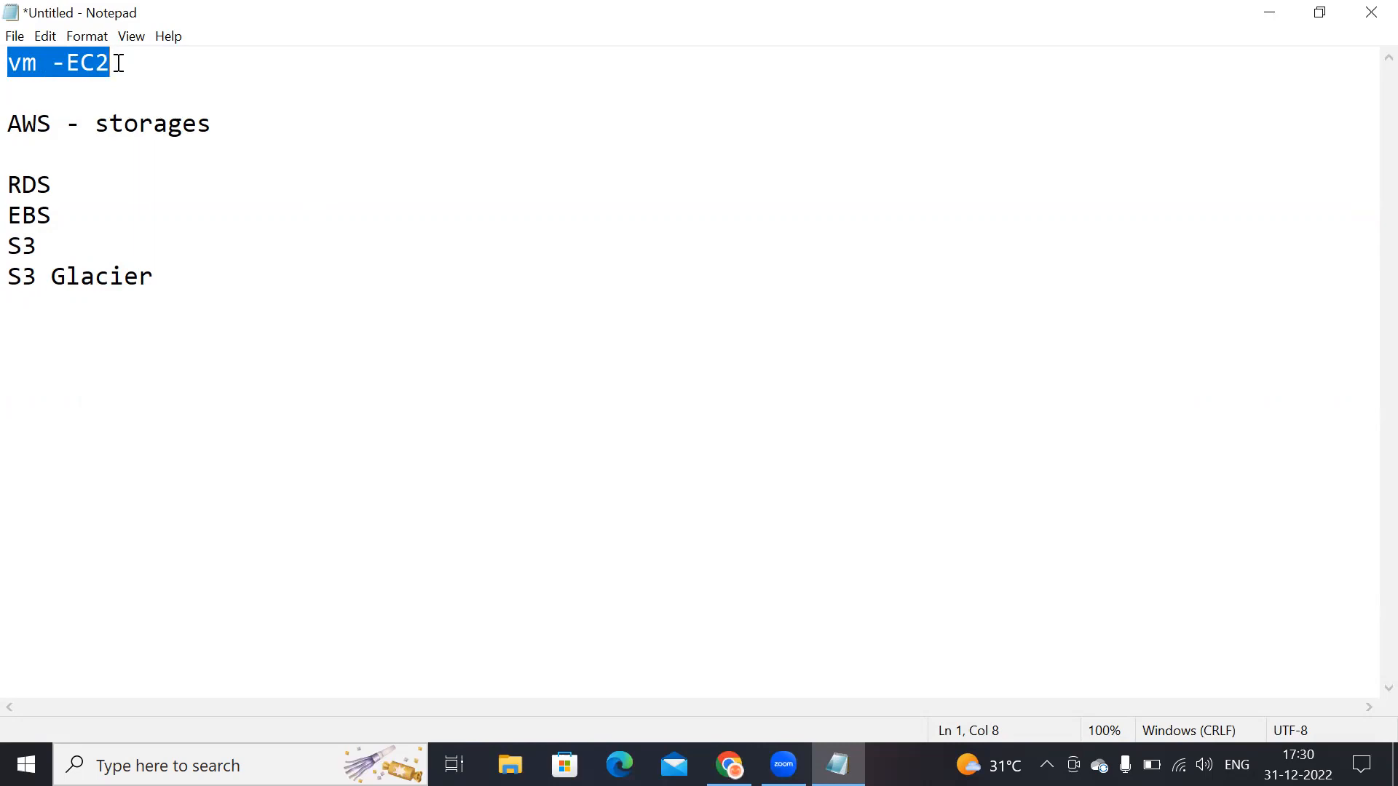
{"action": "left_click", "coordinate": [130, 62]}
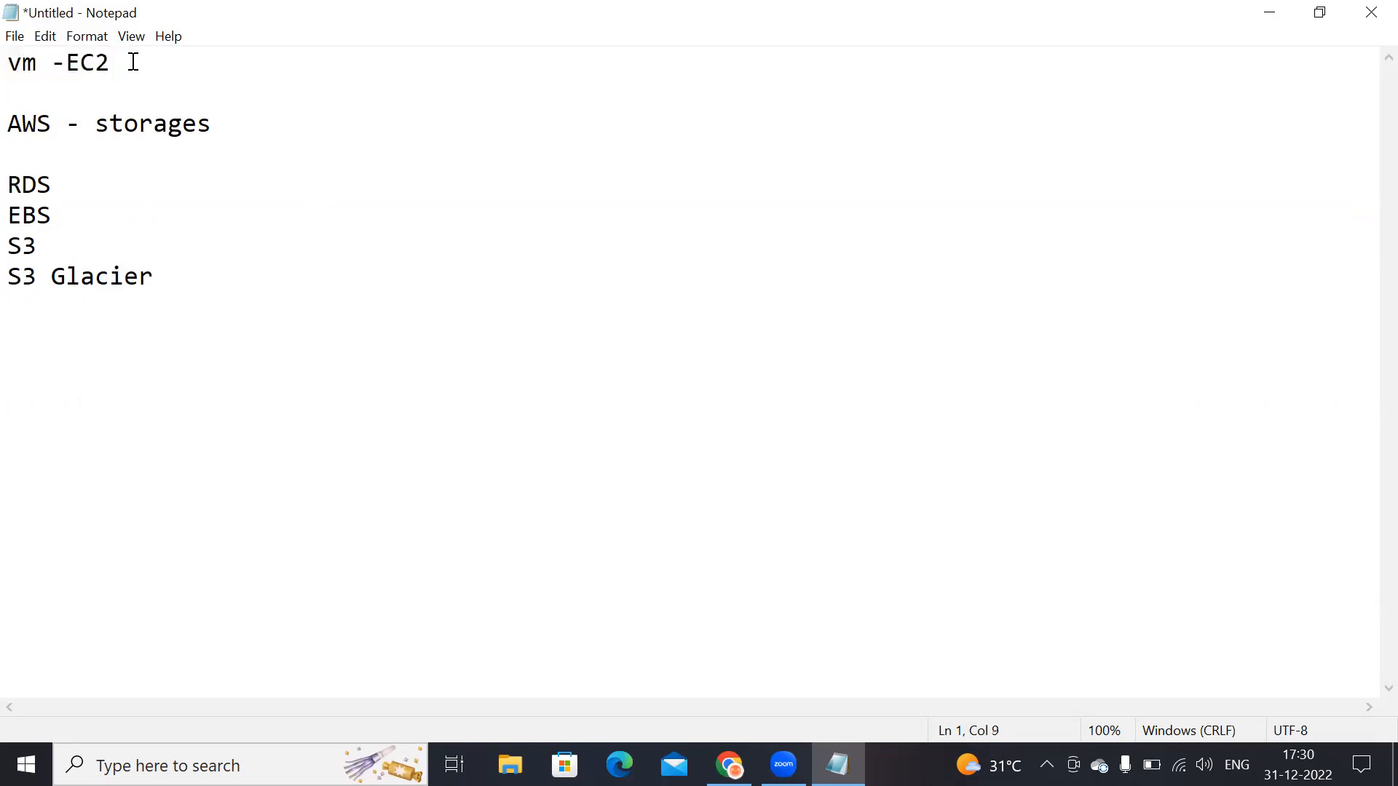
{"action": "key", "text": "Return"}
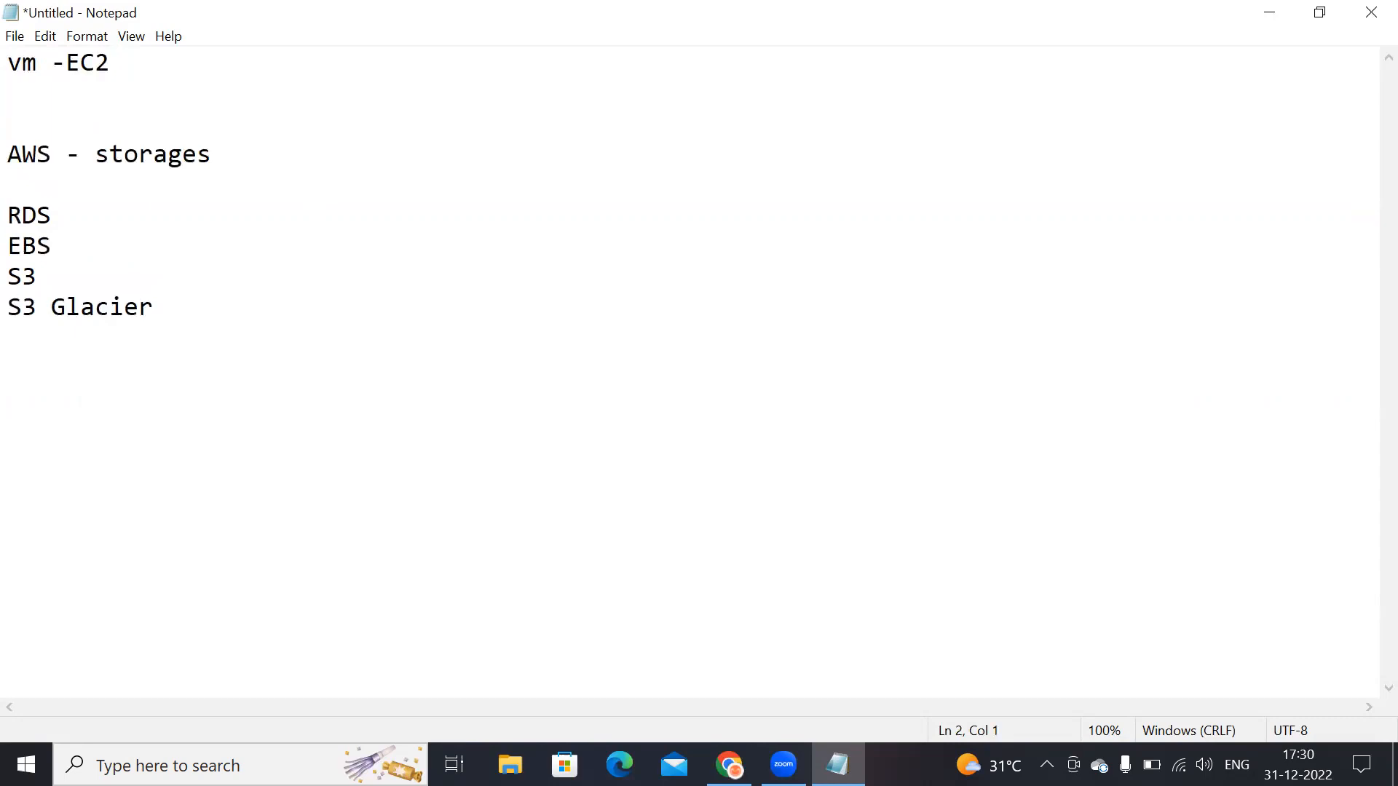
{"action": "type", "text": "30 GB"}
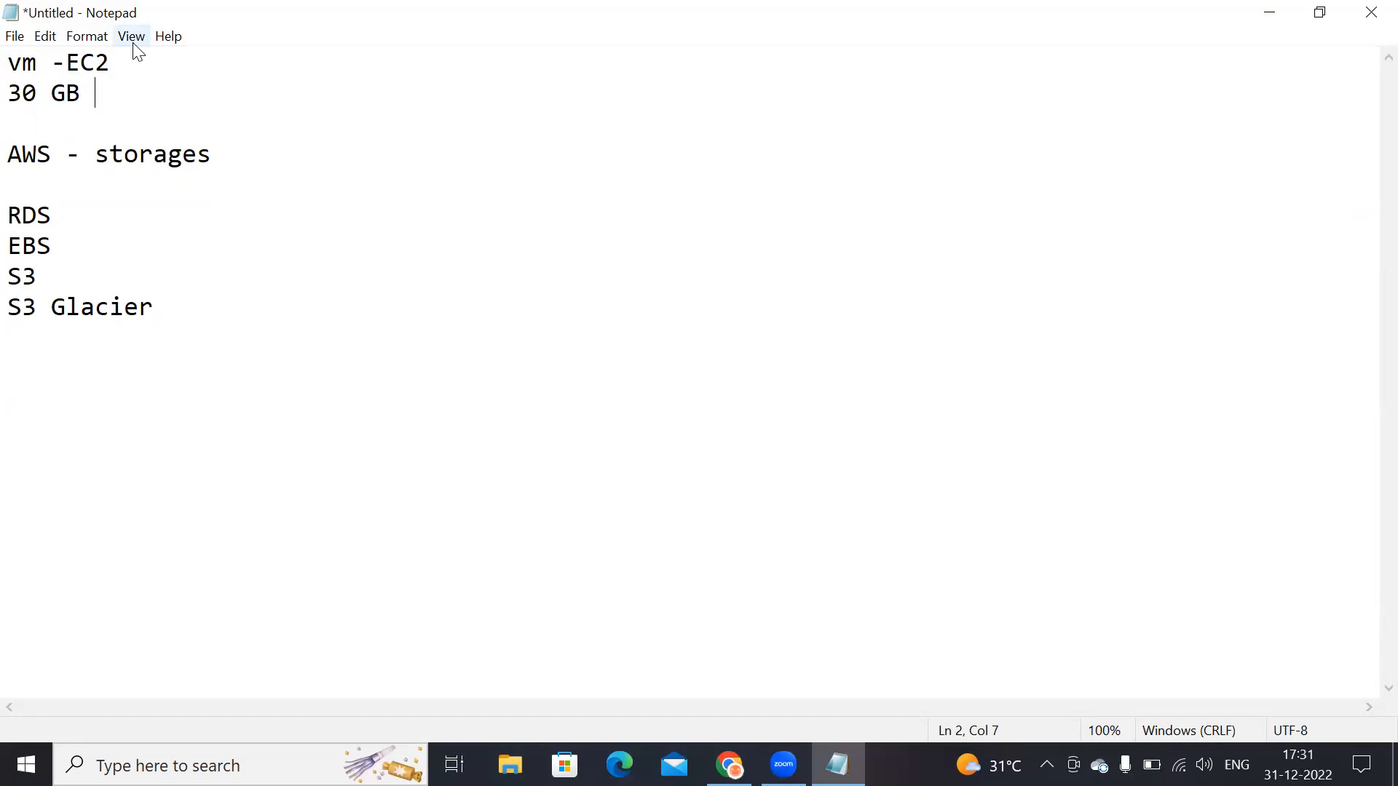
Step: Replace the storage list with two lines, 'Root' and 'EBS'
{"action": "left_click_drag", "start_coordinate": [8, 149], "coordinate": [209, 356]}
{"action": "key", "text": "Delete"}
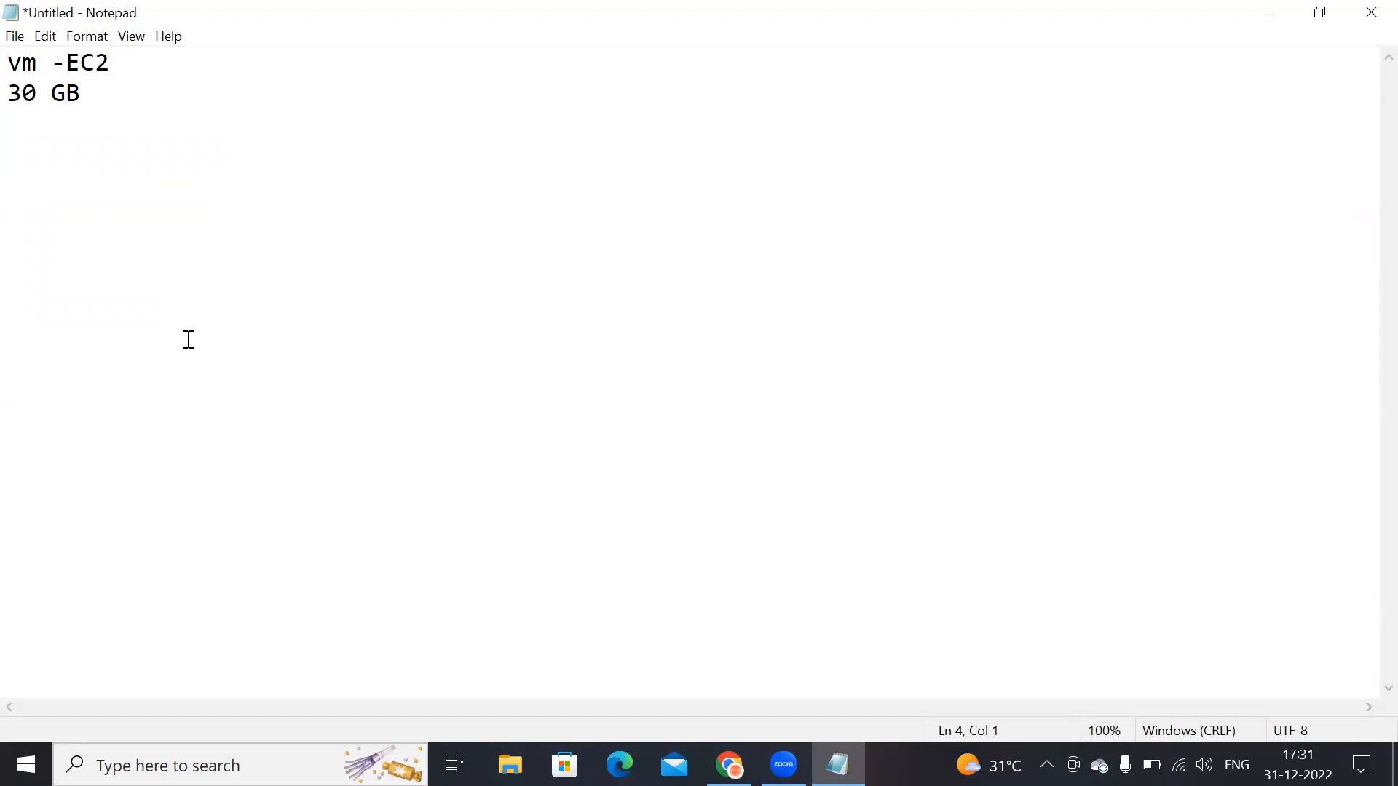
{"action": "type", "text": "Root"}
{"action": "key", "text": "Return"}
{"action": "type", "text": "EBS"}
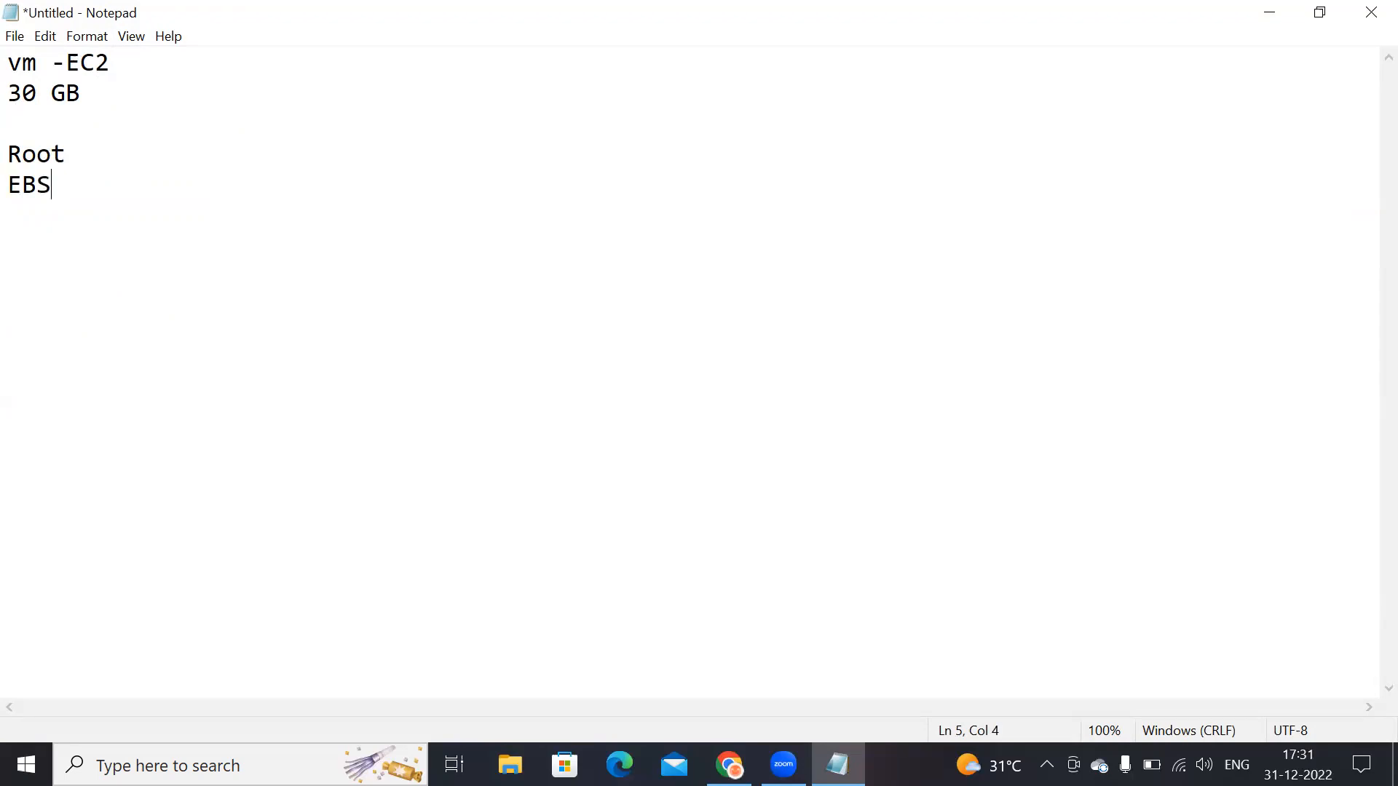
Step: Extend the Root line to 'Root allocated while lauching the ec2 instance'
{"action": "left_click", "coordinate": [146, 151]}
{"action": "type", "text": "allocated while lauchinng"}
{"action": "key", "text": "BackSpace"}
{"action": "key", "text": "BackSpace"}
{"action": "key", "text": "BackSpace"}
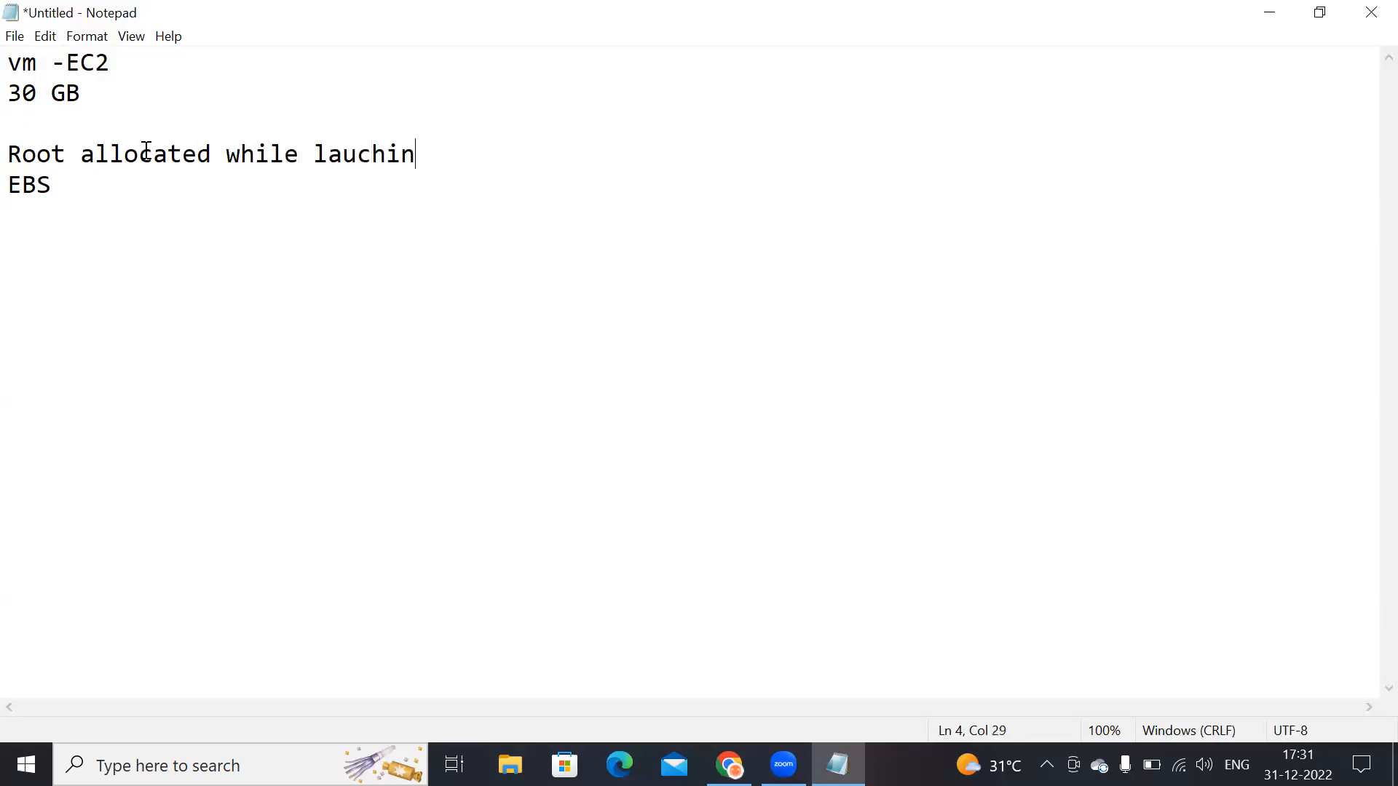
{"action": "type", "text": "g "}
{"action": "type", "text": "the ec2 instna"}
{"action": "type", "text": "ce"}
{"action": "key", "text": "BackSpace"}
{"action": "key", "text": "BackSpace"}
{"action": "key", "text": "BackSpace"}
{"action": "key", "text": "BackSpace"}
{"action": "type", "text": "anc"}
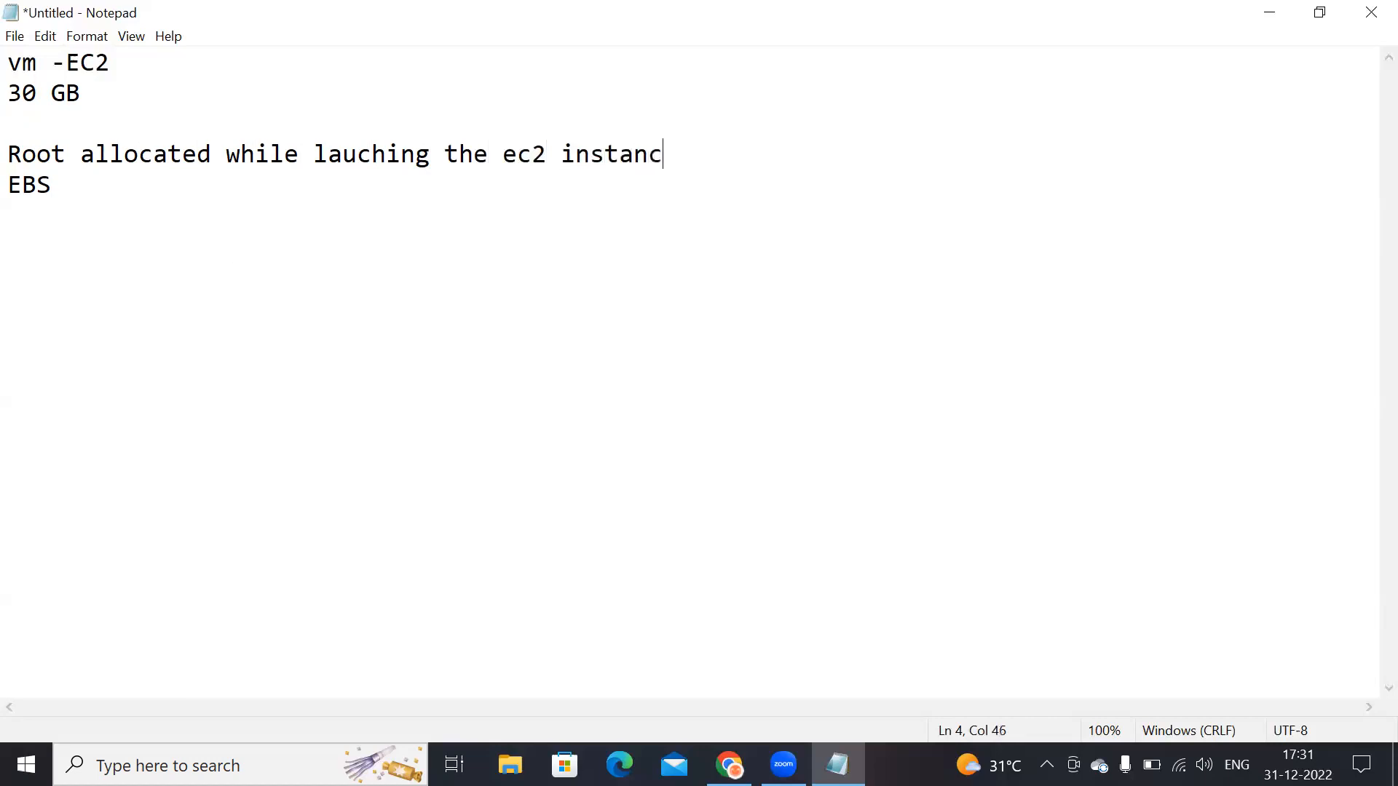
{"action": "type", "text": "e"}
Step: Insert a blank line and append '- Addtional to root volume' to the EBS line
{"action": "key", "text": "Return"}
{"action": "key", "text": "Down"}
{"action": "key", "text": "Right"}
{"action": "key", "text": "Right"}
{"action": "key", "text": "Right"}
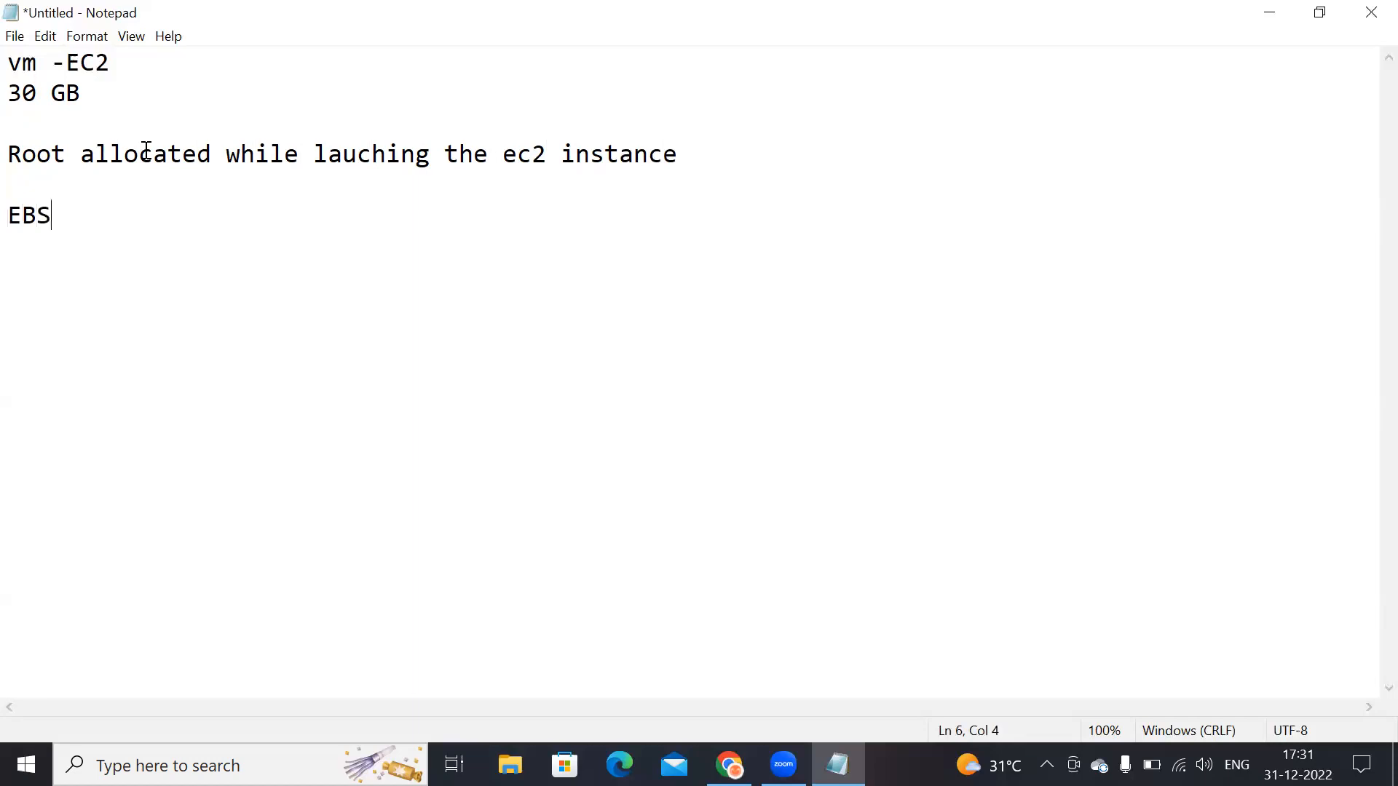
{"action": "type", "text": "- Addtional to root vaol"}
{"action": "key", "text": "BackSpace"}
{"action": "key", "text": "BackSpace"}
{"action": "key", "text": "BackSpace"}
{"action": "type", "text": "olume"}
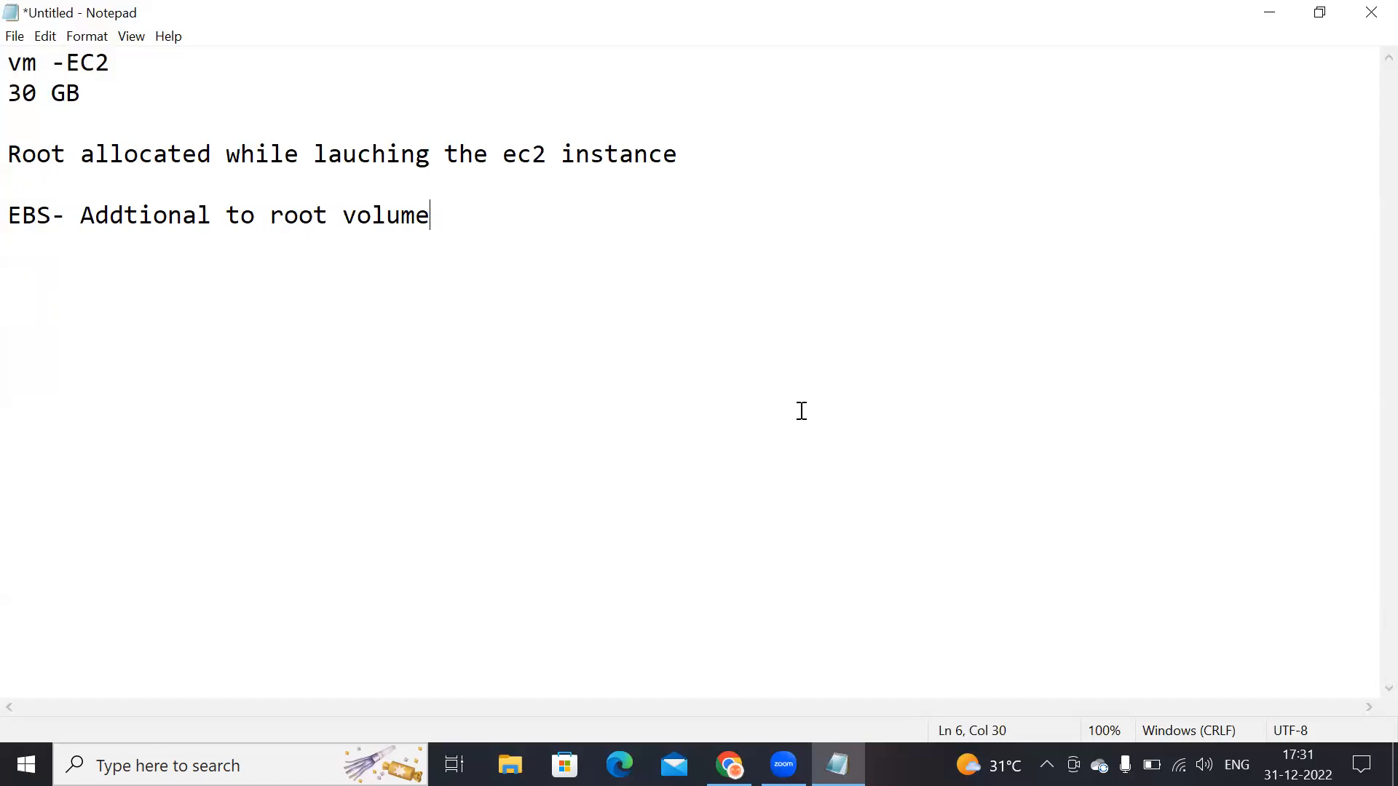
Step: Switch to the browser and open the EC2 Instances page
{"action": "left_click", "coordinate": [729, 764]}
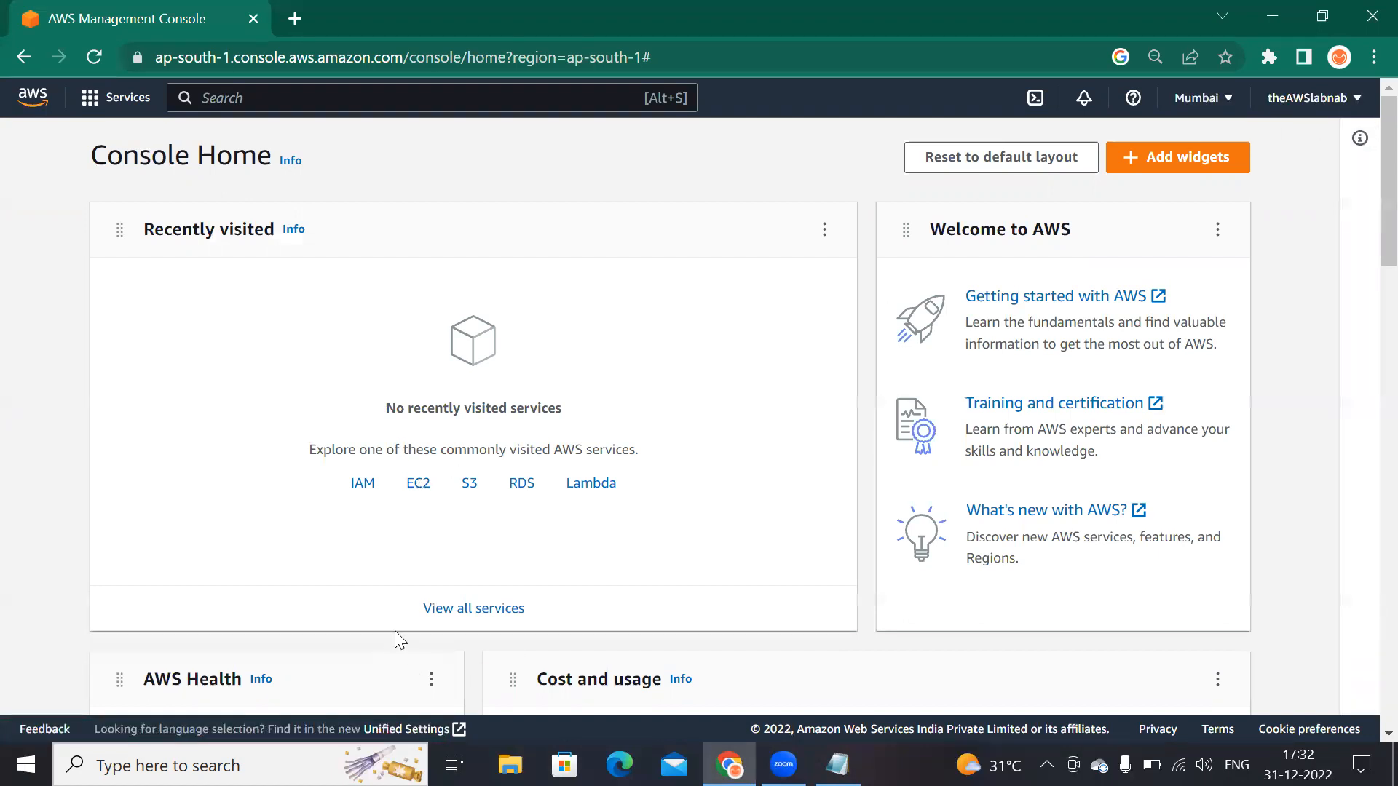
{"action": "left_click", "coordinate": [414, 494]}
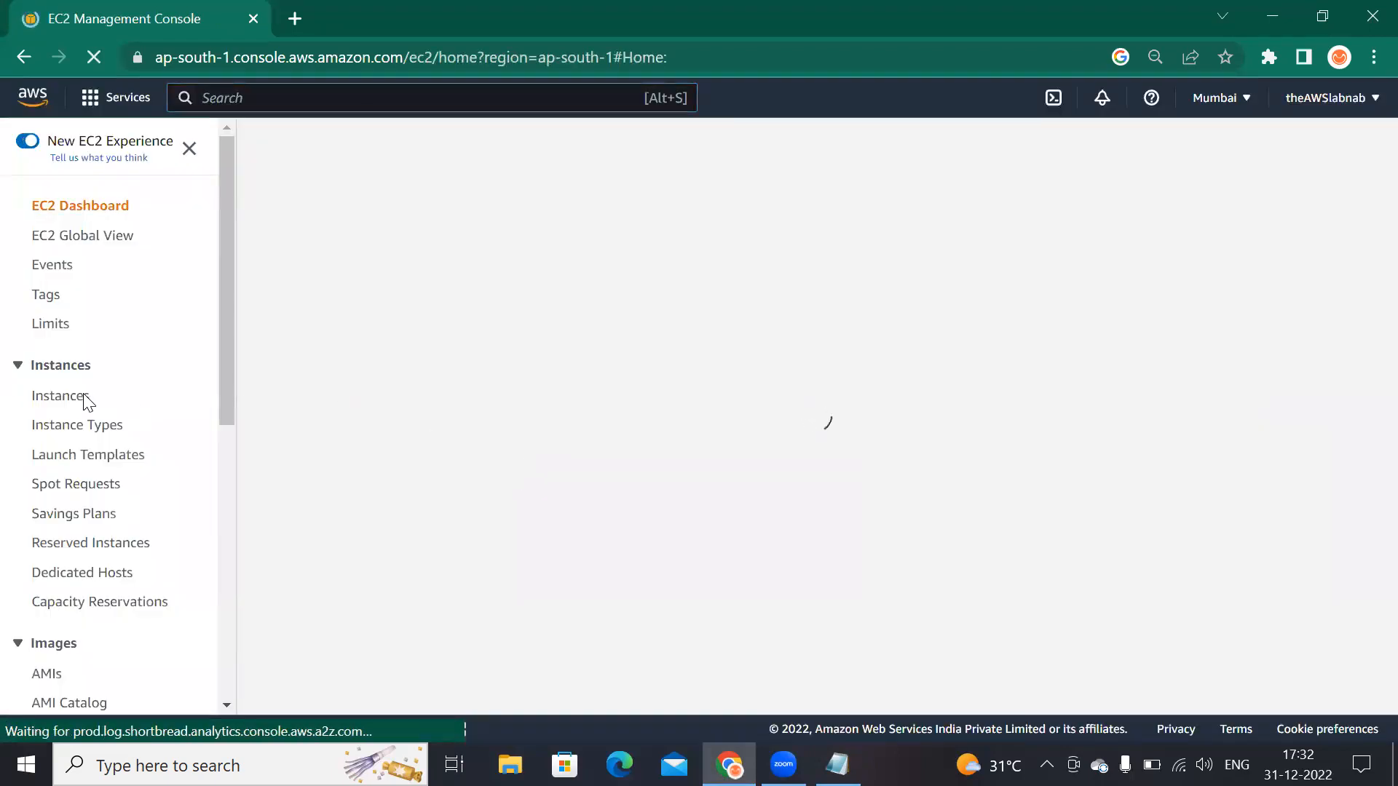
{"action": "left_click", "coordinate": [87, 399]}
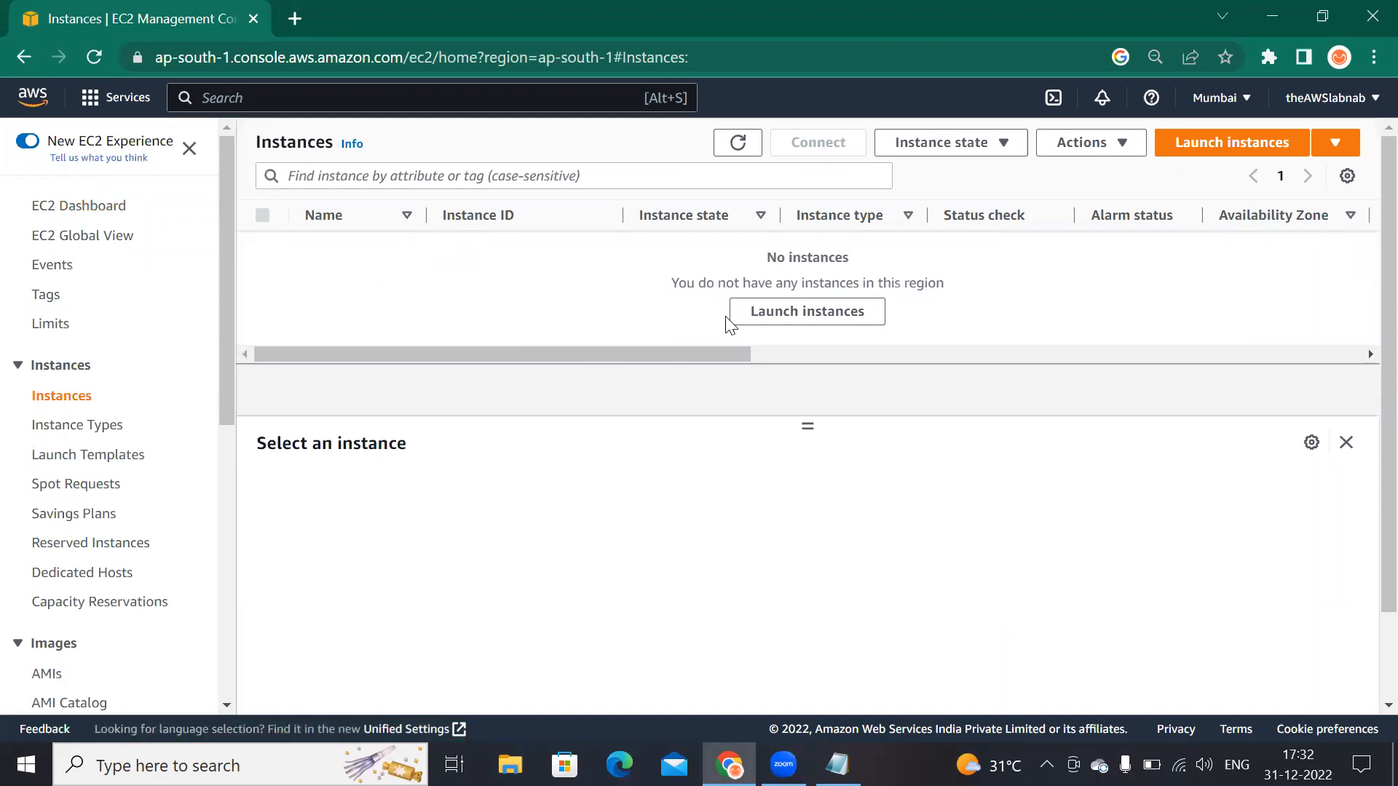
Step: Start launching a new instance and choose the Ubuntu AMI
{"action": "left_click", "coordinate": [793, 321]}
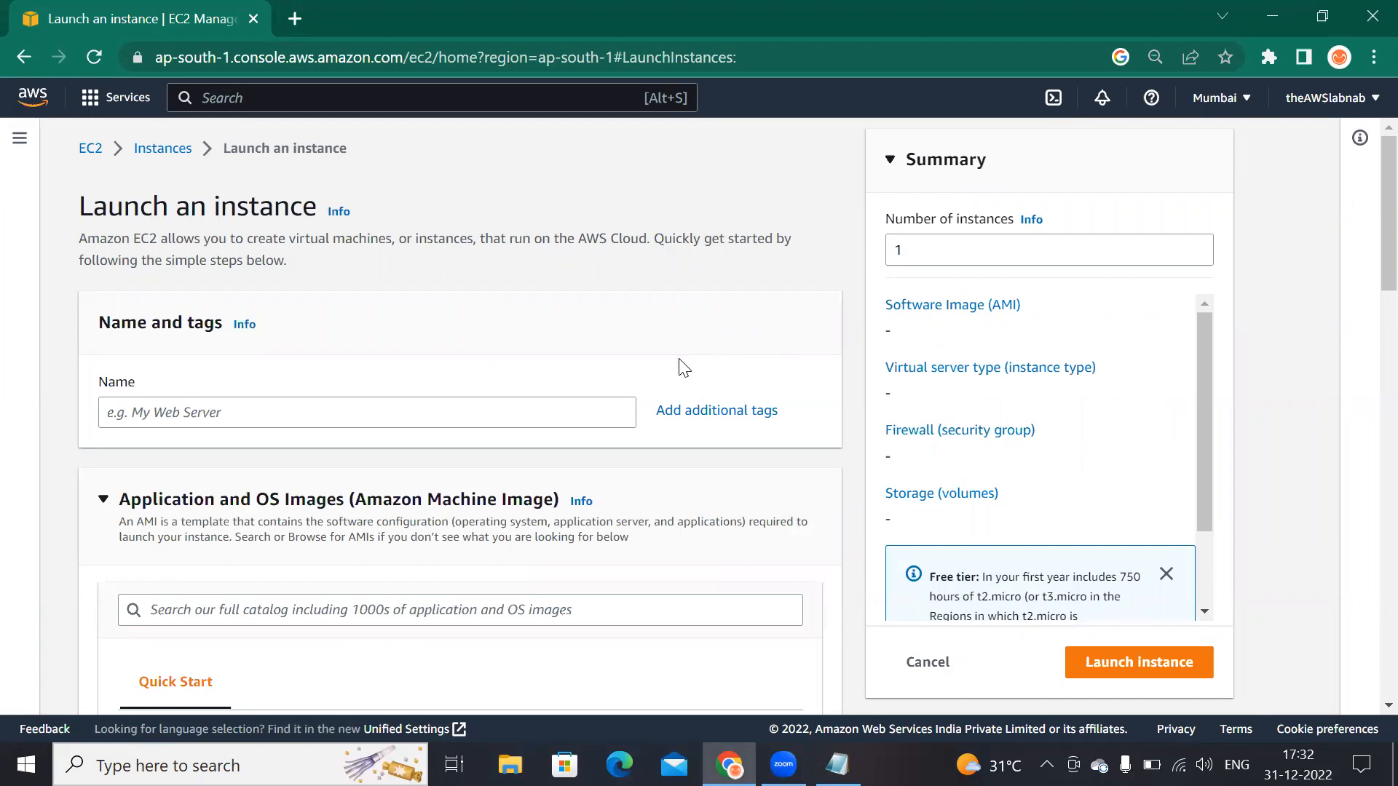
{"action": "scroll", "coordinate": [621, 385], "scroll_direction": "down", "scroll_amount": 6}
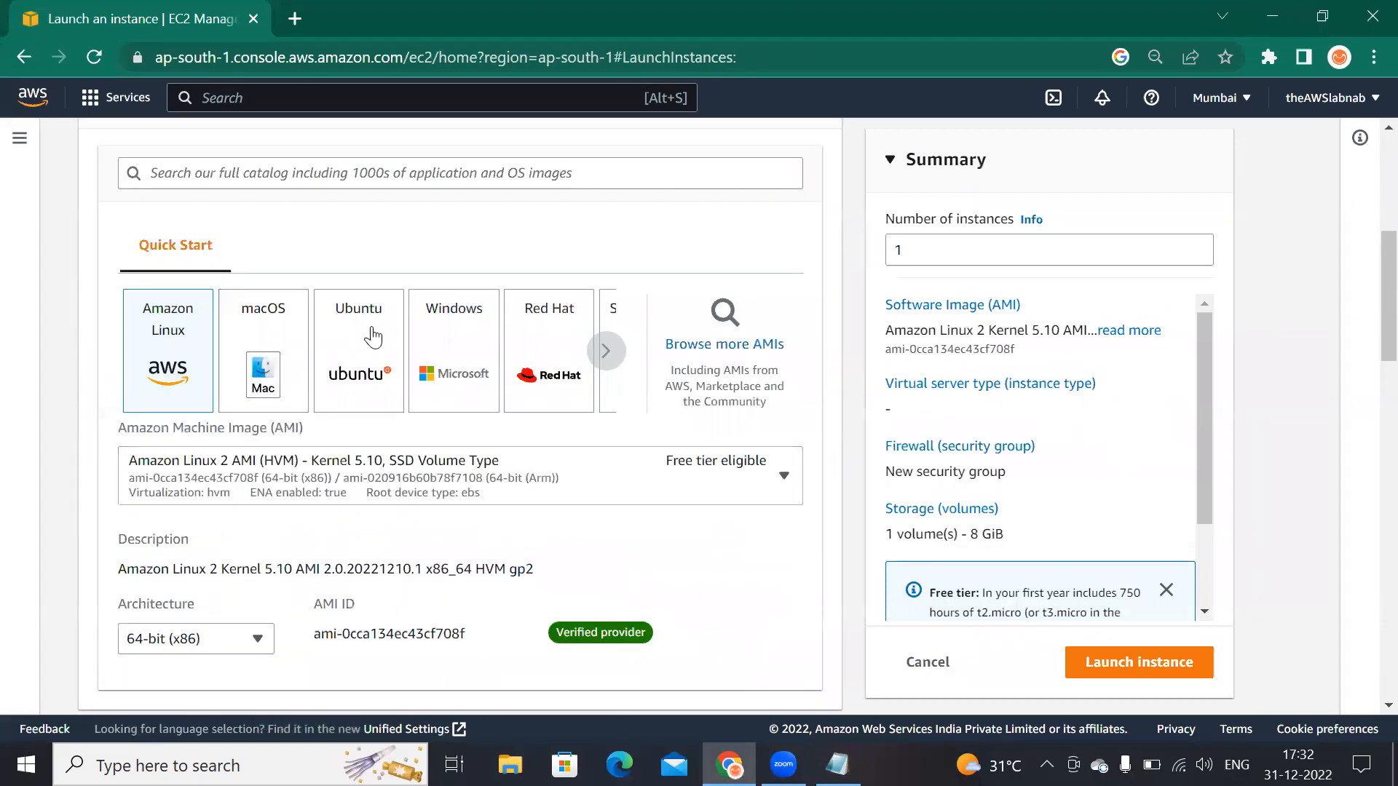
{"action": "left_click", "coordinate": [397, 378]}
Step: Create a new RSA .pem key pair named EBS-test for the instance
{"action": "scroll", "coordinate": [379, 510], "scroll_direction": "down", "scroll_amount": 4}
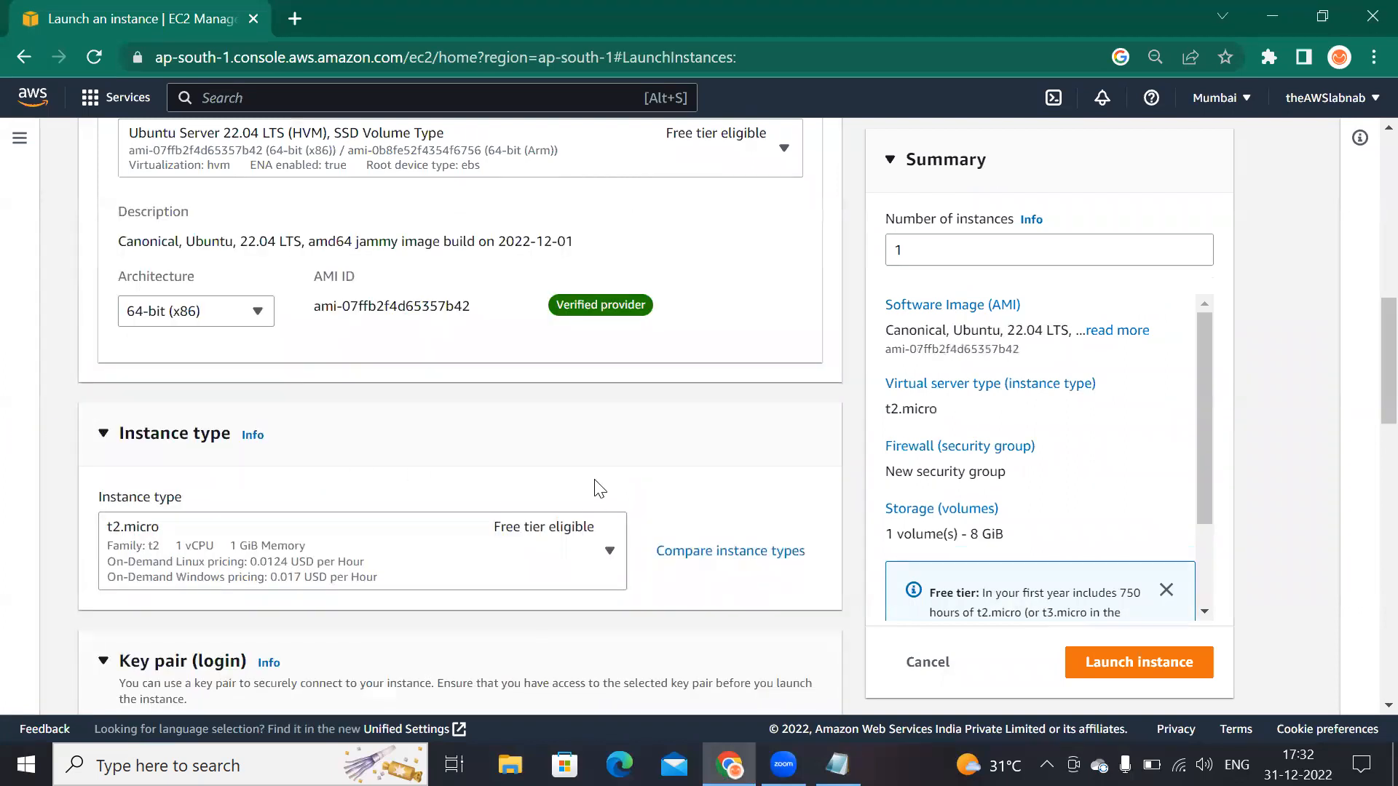
{"action": "scroll", "coordinate": [543, 510], "scroll_direction": "down", "scroll_amount": 1}
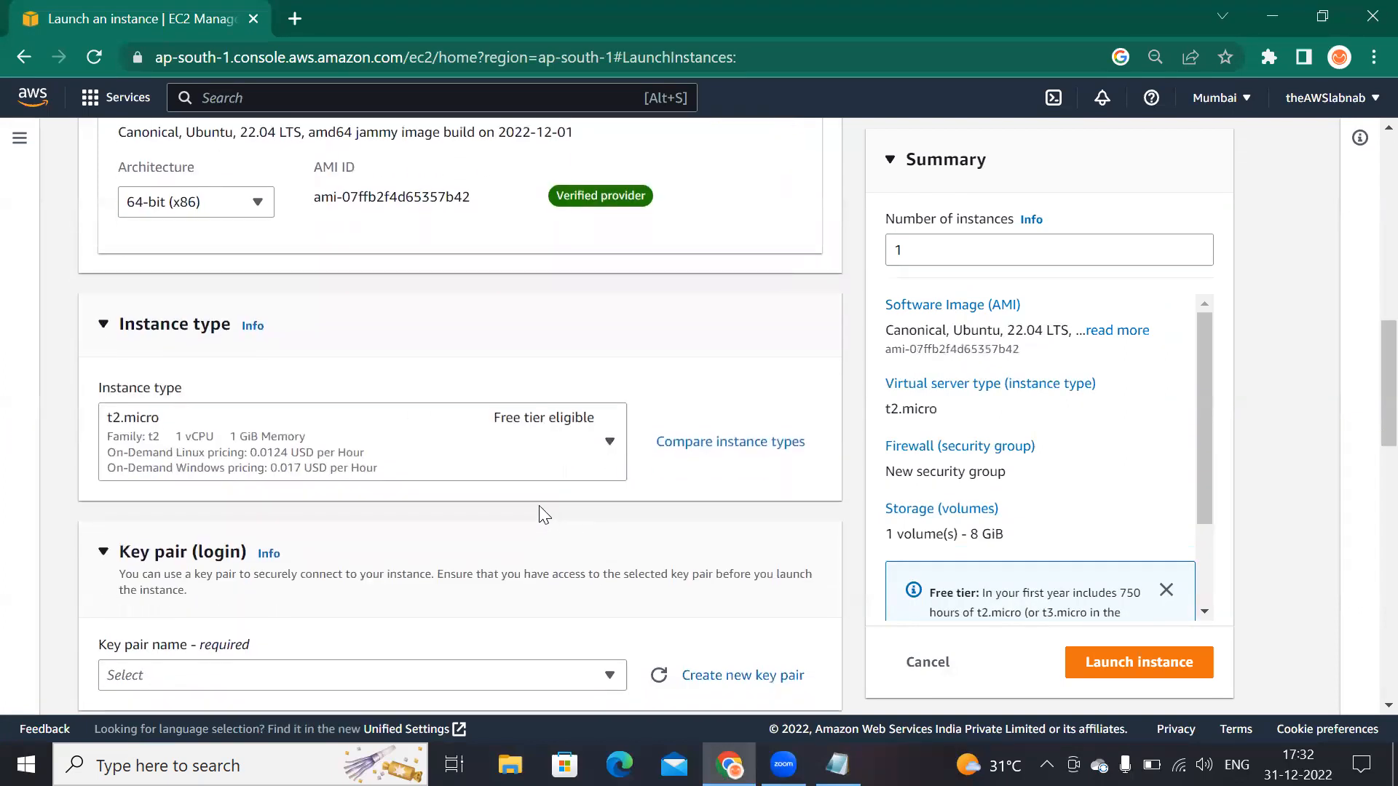
{"action": "scroll", "coordinate": [544, 514], "scroll_direction": "down", "scroll_amount": 4}
{"action": "left_click", "coordinate": [610, 349]}
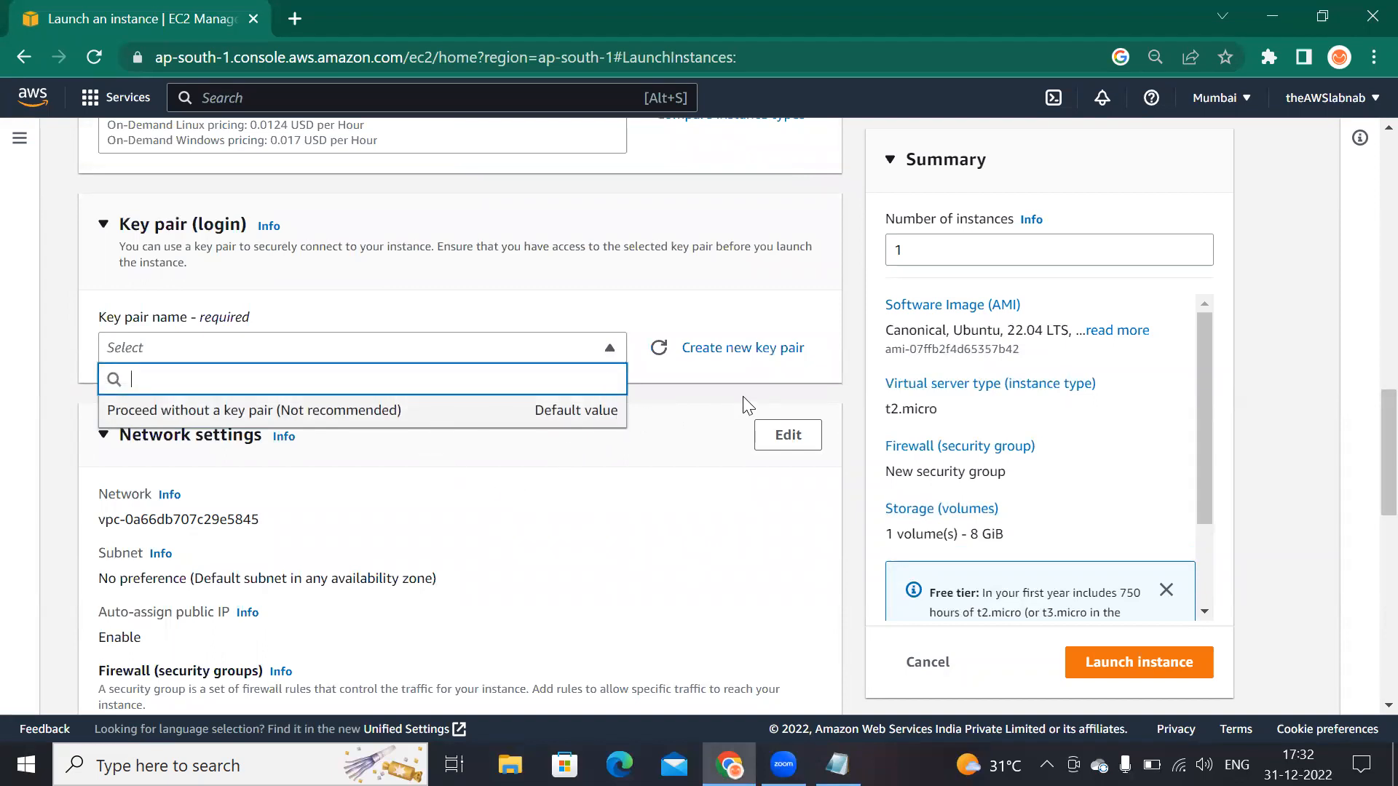
{"action": "left_click", "coordinate": [785, 350]}
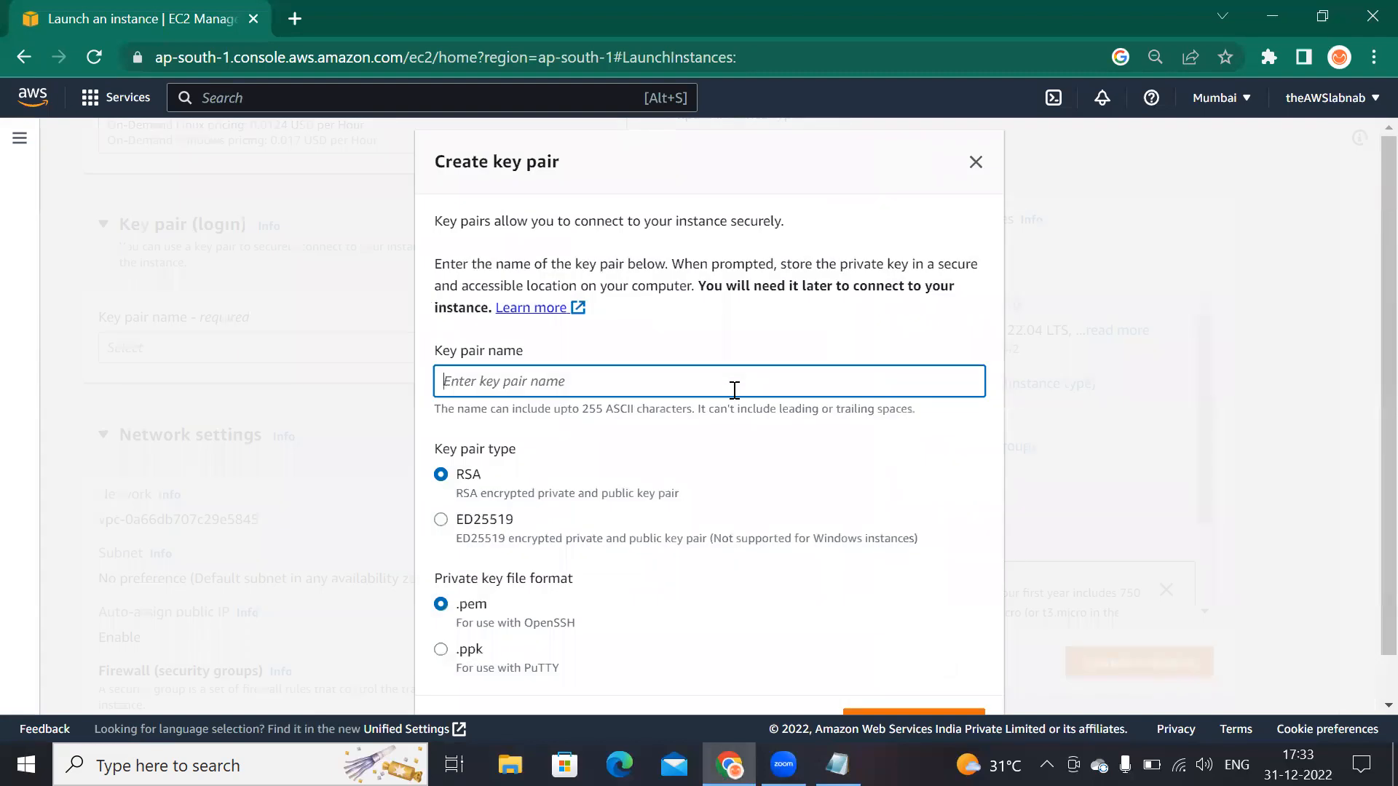
{"action": "type", "text": "EBS-test"}
{"action": "scroll", "coordinate": [761, 495], "scroll_direction": "down", "scroll_amount": 1}
{"action": "left_click", "coordinate": [961, 677]}
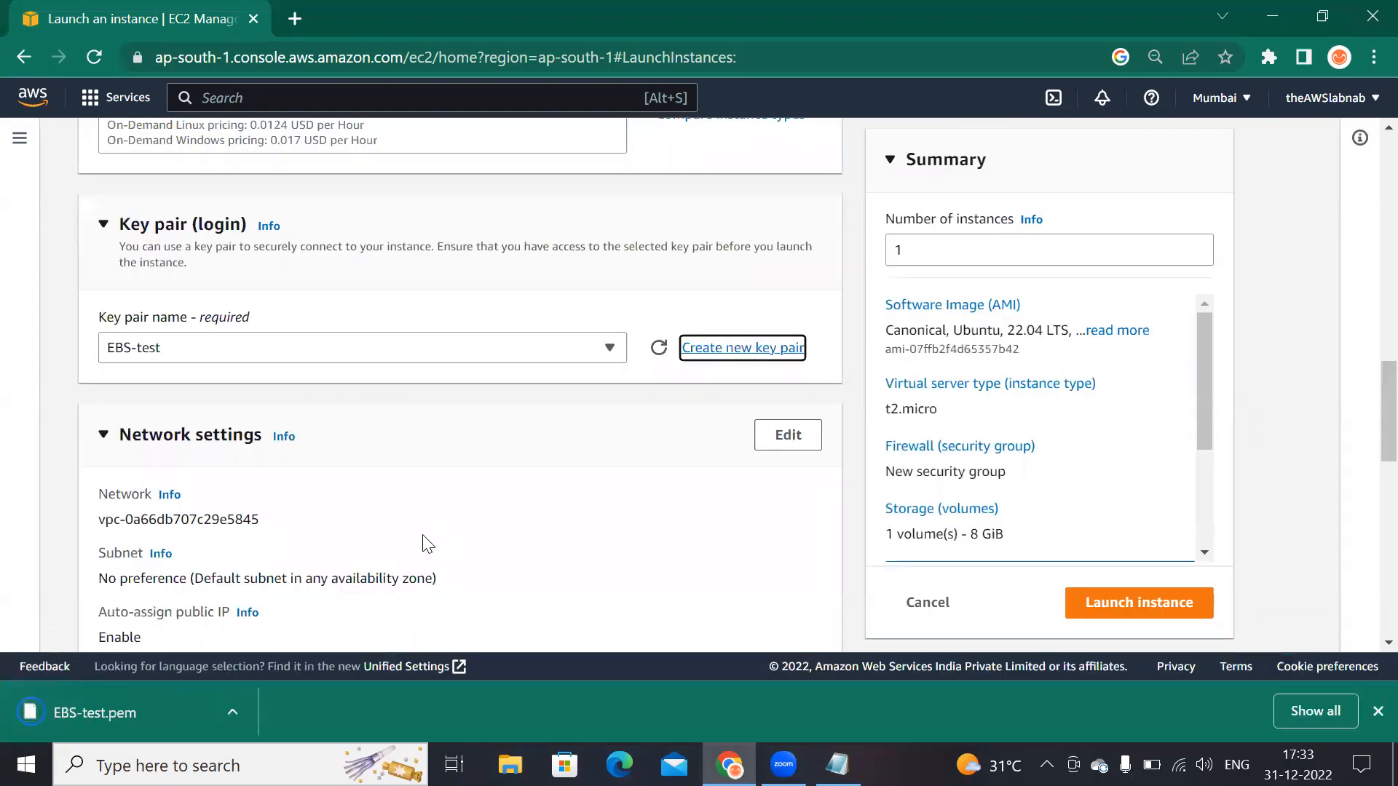
Step: Open the network settings for editing and browse the subnet options
{"action": "scroll", "coordinate": [424, 543], "scroll_direction": "down", "scroll_amount": 1}
{"action": "left_click", "coordinate": [785, 328]}
{"action": "scroll", "coordinate": [355, 475], "scroll_direction": "down", "scroll_amount": 3}
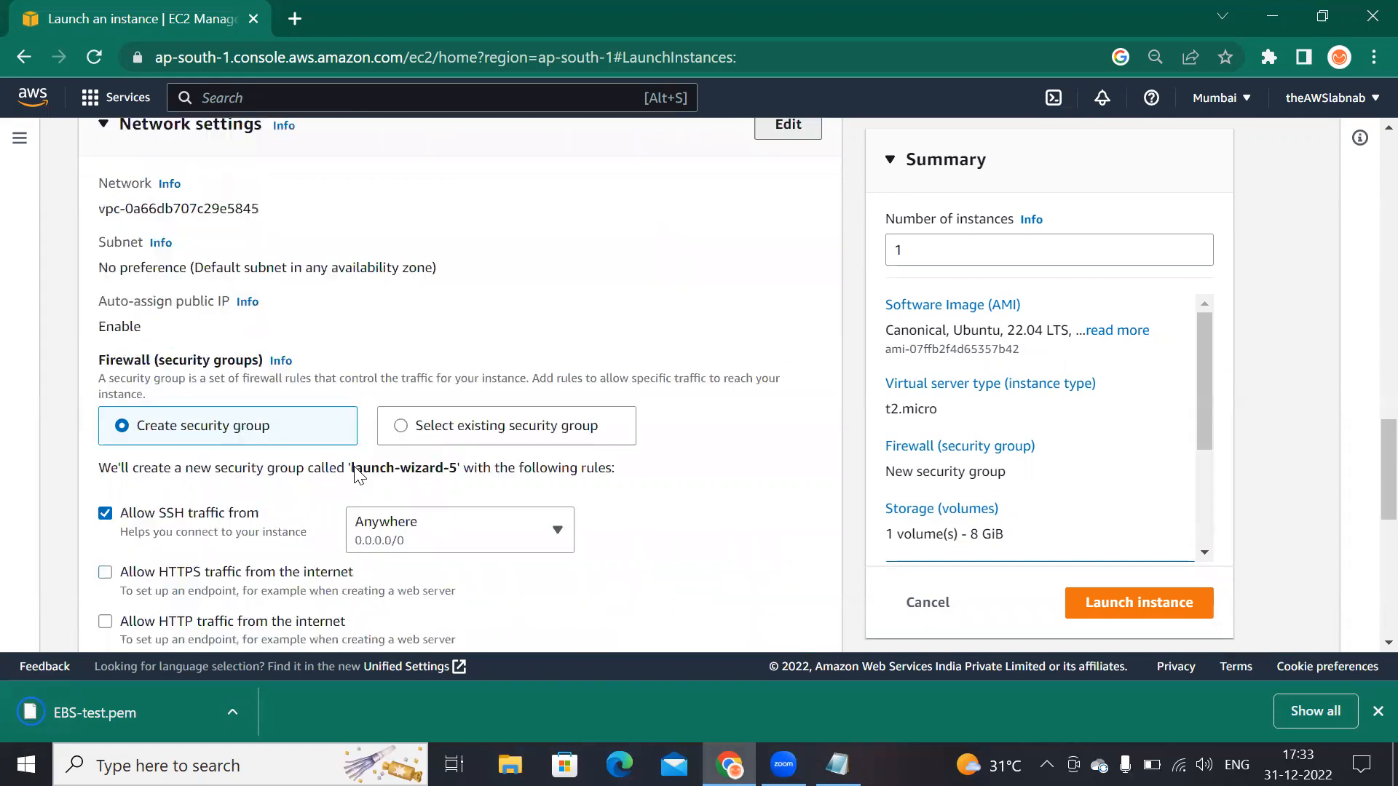
{"action": "scroll", "coordinate": [348, 251], "scroll_direction": "up", "scroll_amount": 1}
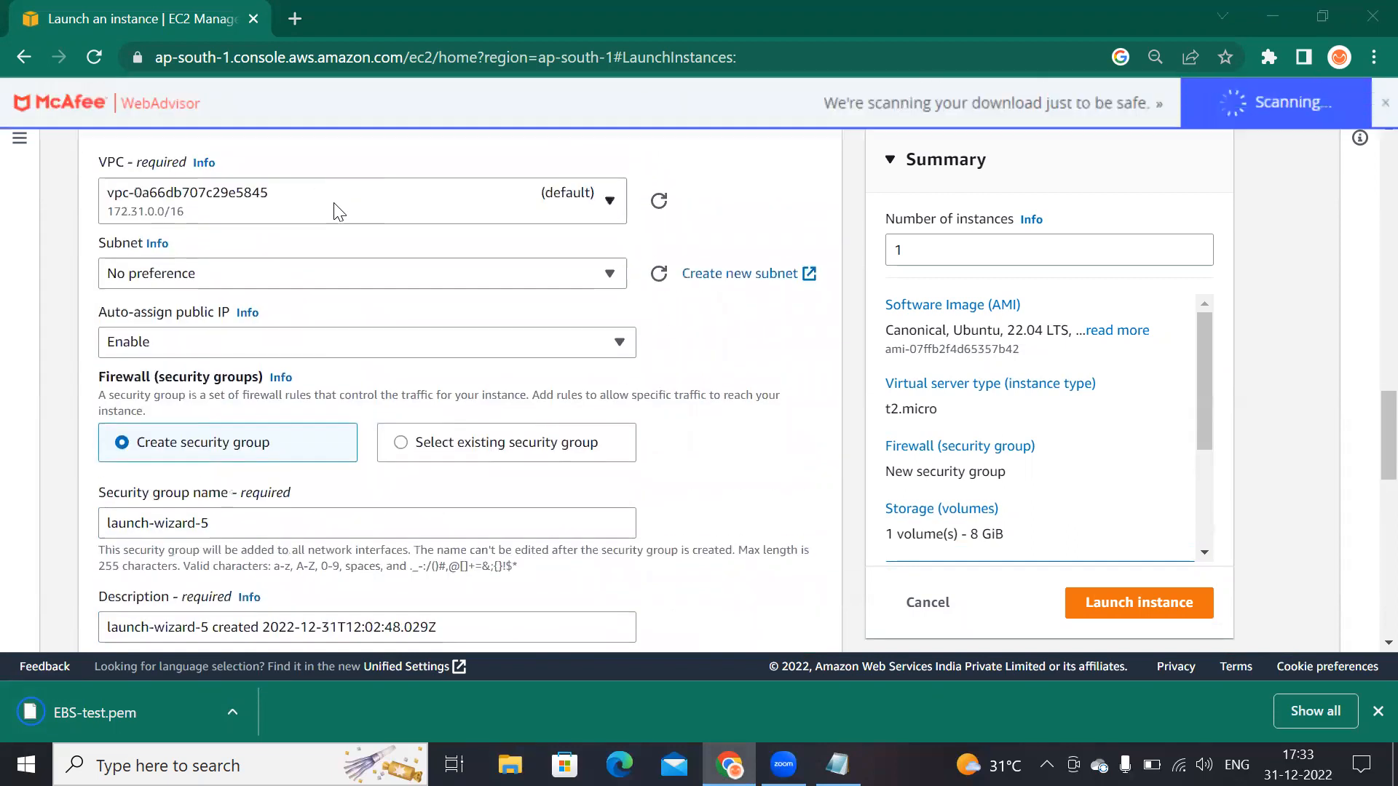
{"action": "scroll", "coordinate": [396, 331], "scroll_direction": "up", "scroll_amount": 2}
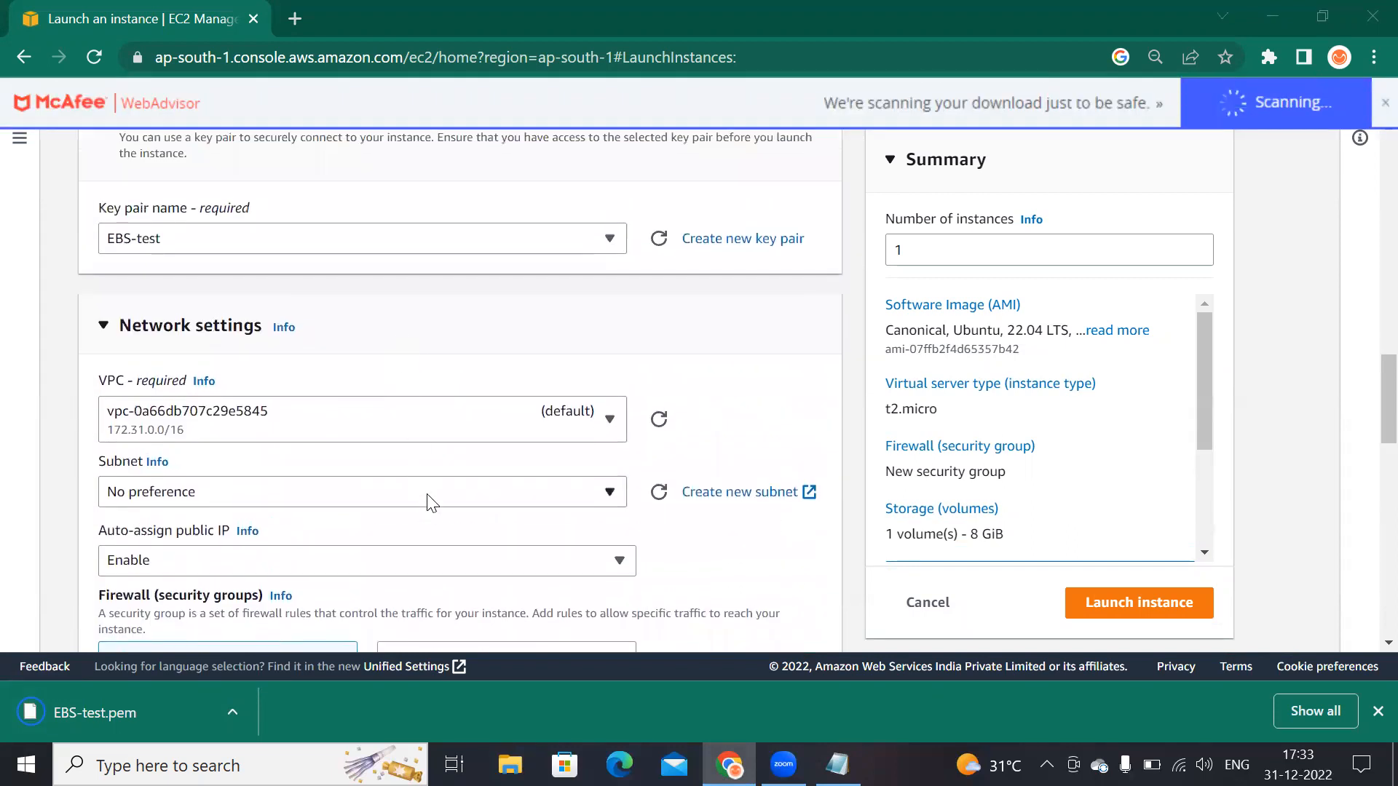
{"action": "left_click", "coordinate": [428, 500]}
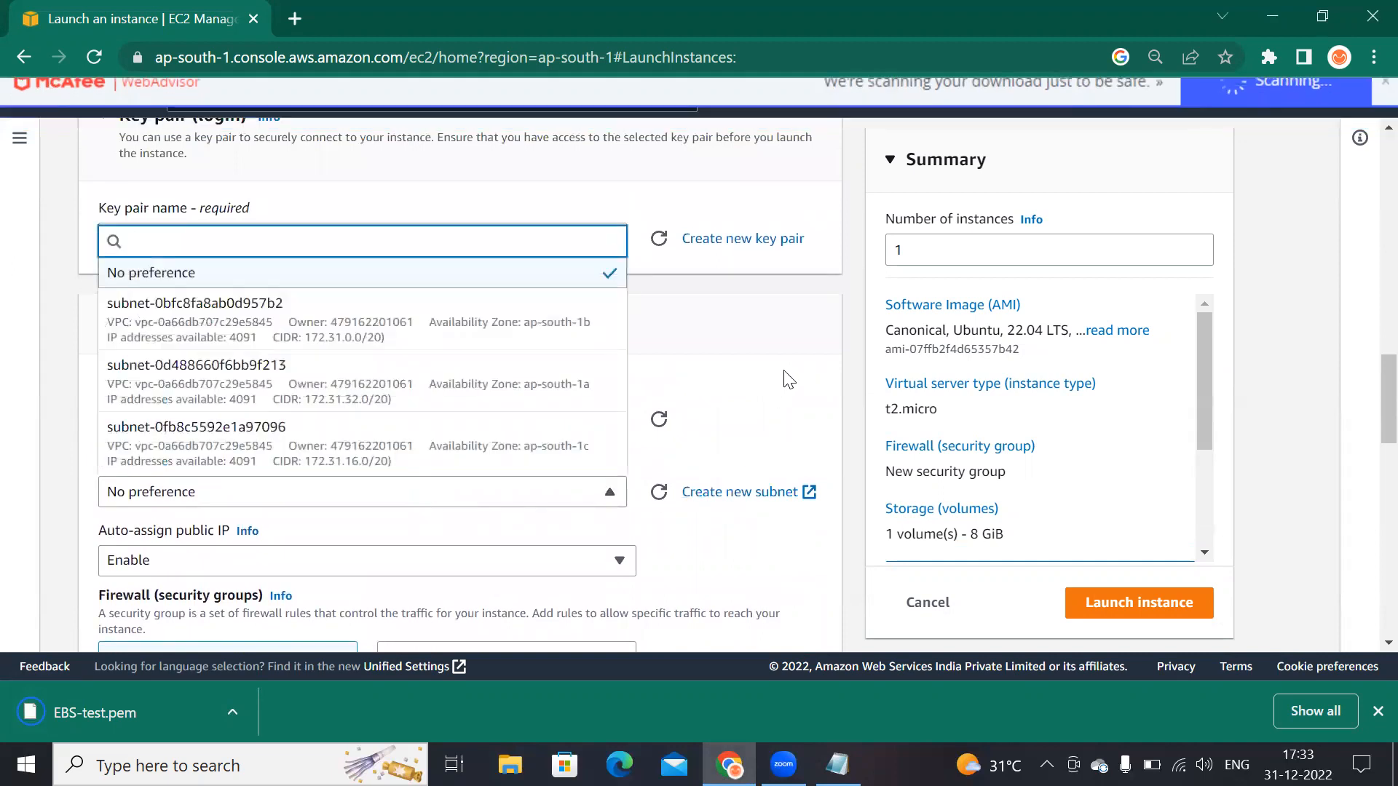
{"action": "left_click", "coordinate": [730, 428]}
{"action": "scroll", "coordinate": [718, 444], "scroll_direction": "down", "scroll_amount": 3}
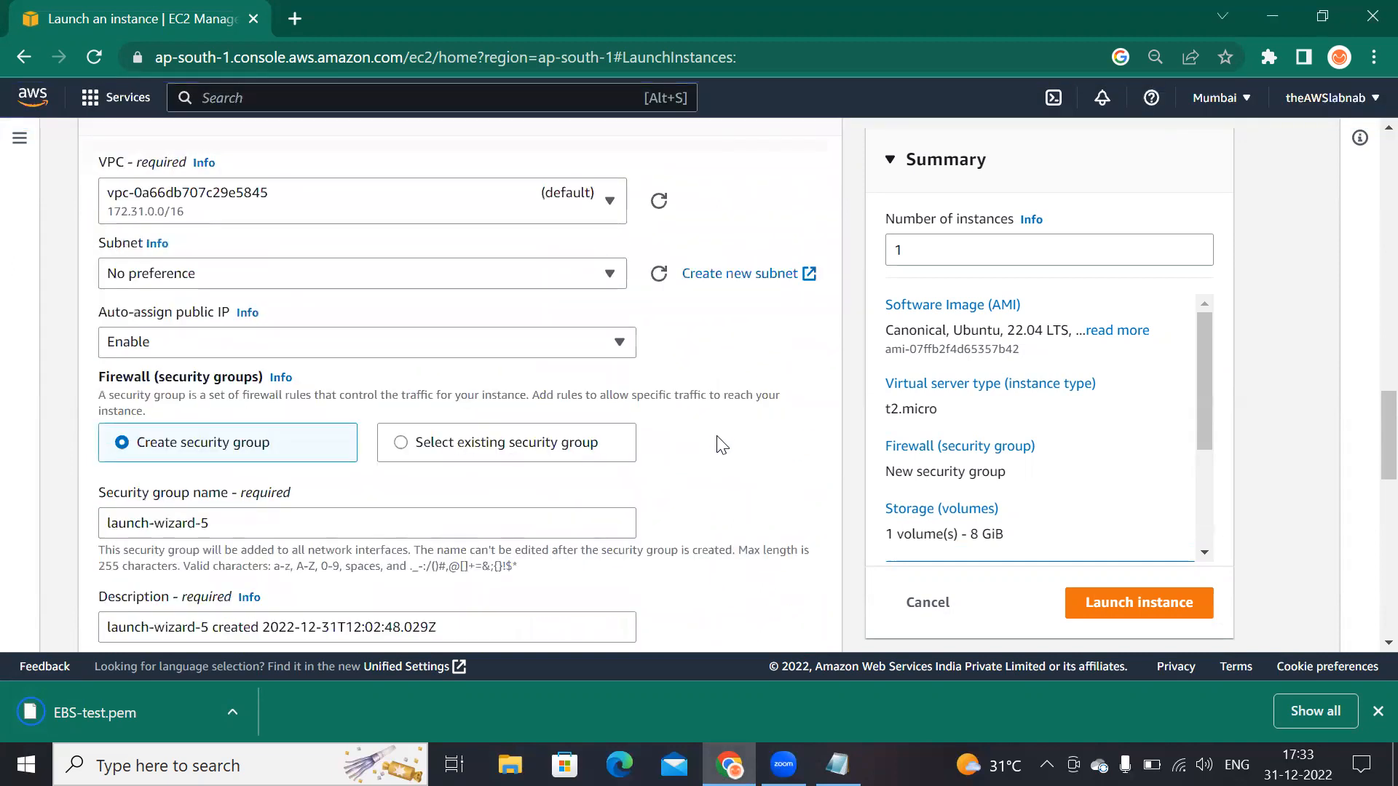
Step: Choose an existing security group and select MyLearningSecurityGroup for the instance
{"action": "left_click", "coordinate": [400, 442]}
{"action": "scroll", "coordinate": [386, 473], "scroll_direction": "down", "scroll_amount": 3}
{"action": "left_click", "coordinate": [446, 306]}
{"action": "scroll", "coordinate": [315, 570], "scroll_direction": "down", "scroll_amount": 1}
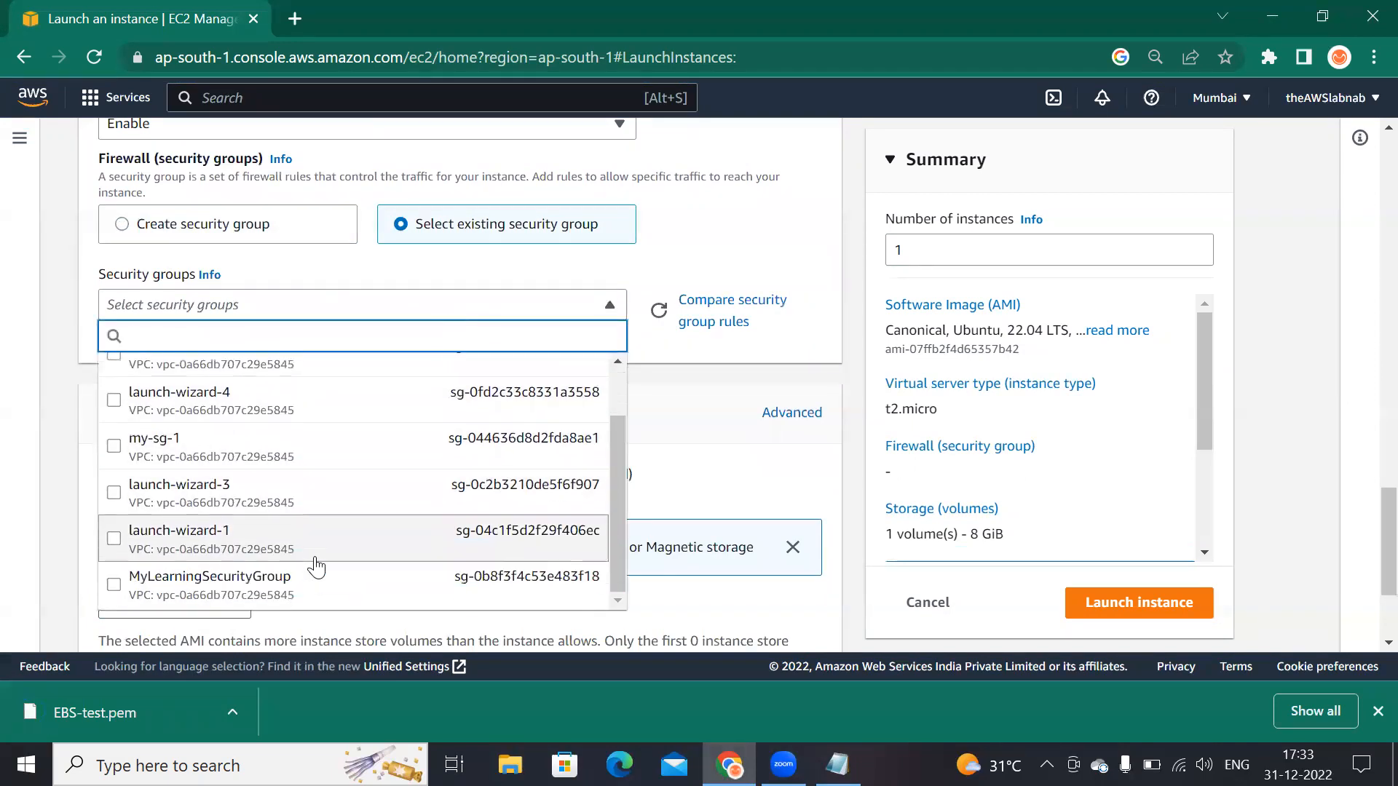
{"action": "left_click", "coordinate": [252, 598]}
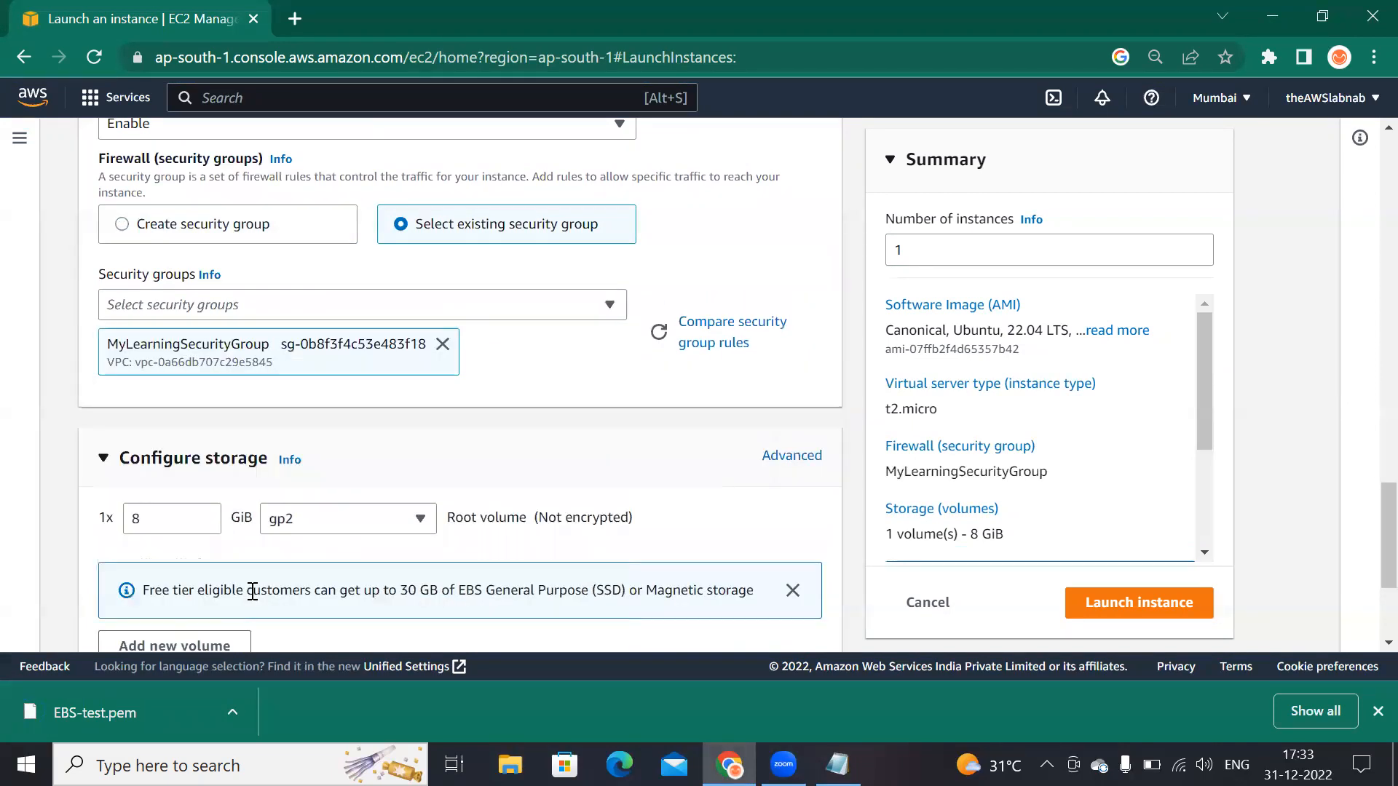
Step: Review the launch settings from the AMI section down to the storage configuration
{"action": "scroll", "coordinate": [517, 480], "scroll_direction": "down", "scroll_amount": 2}
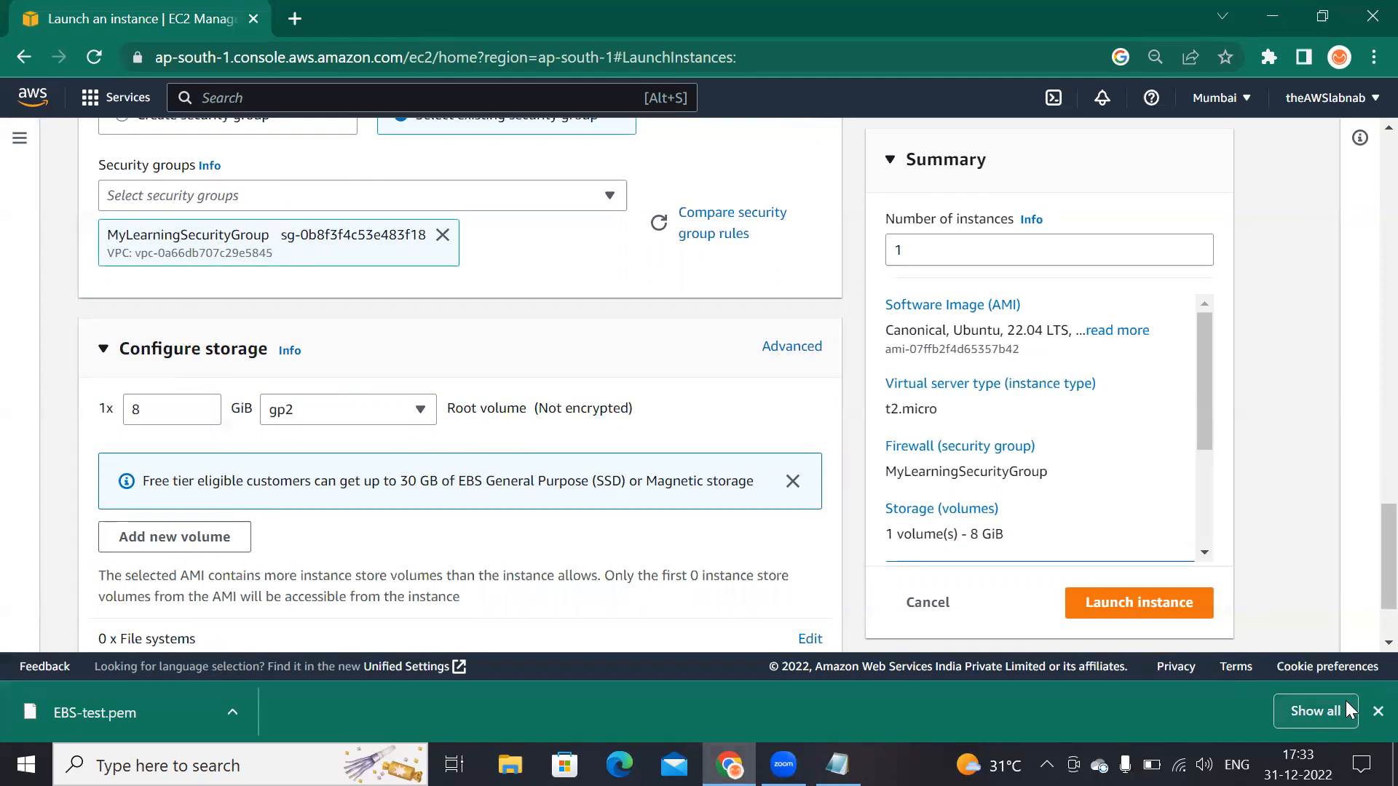
{"action": "left_click", "coordinate": [1378, 711]}
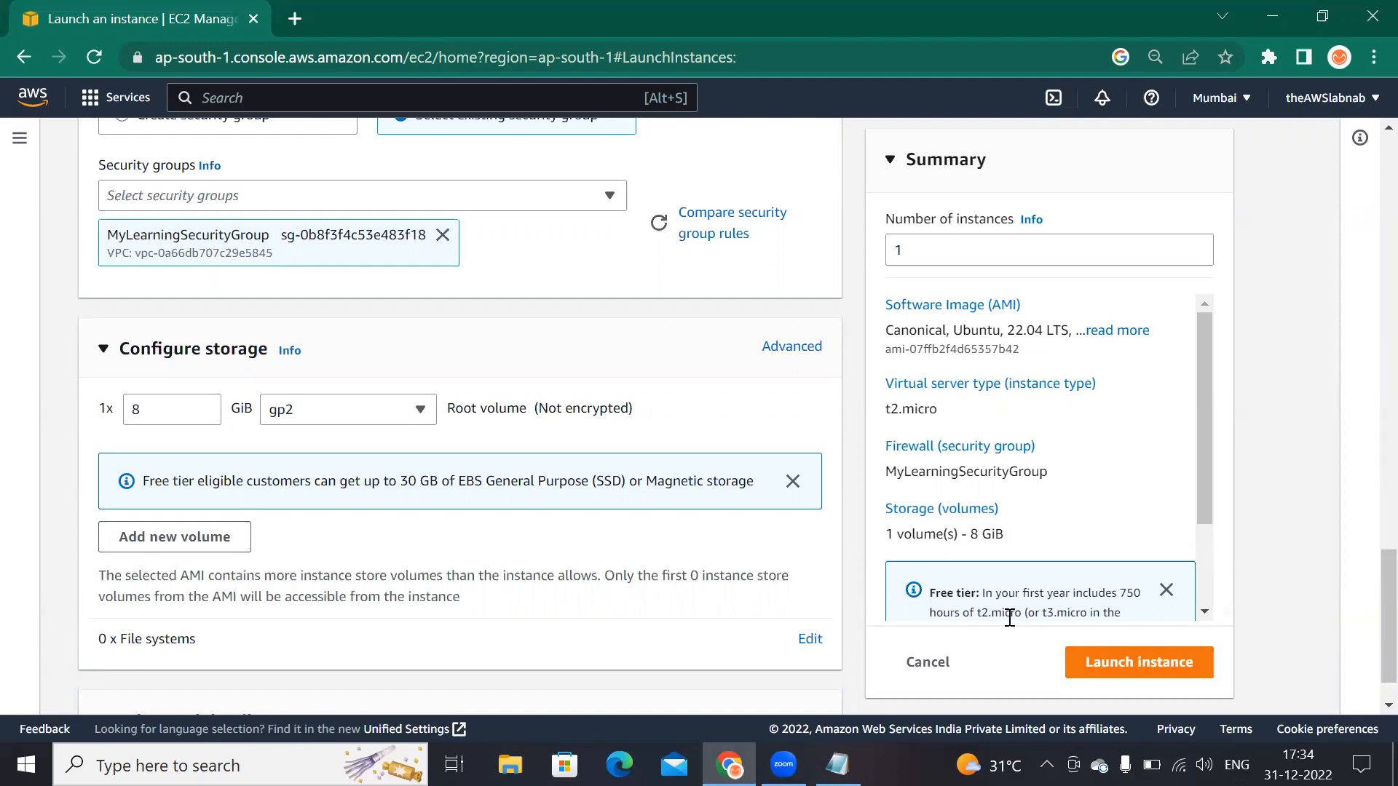
{"action": "left_click_drag", "start_coordinate": [176, 415], "coordinate": [100, 409]}
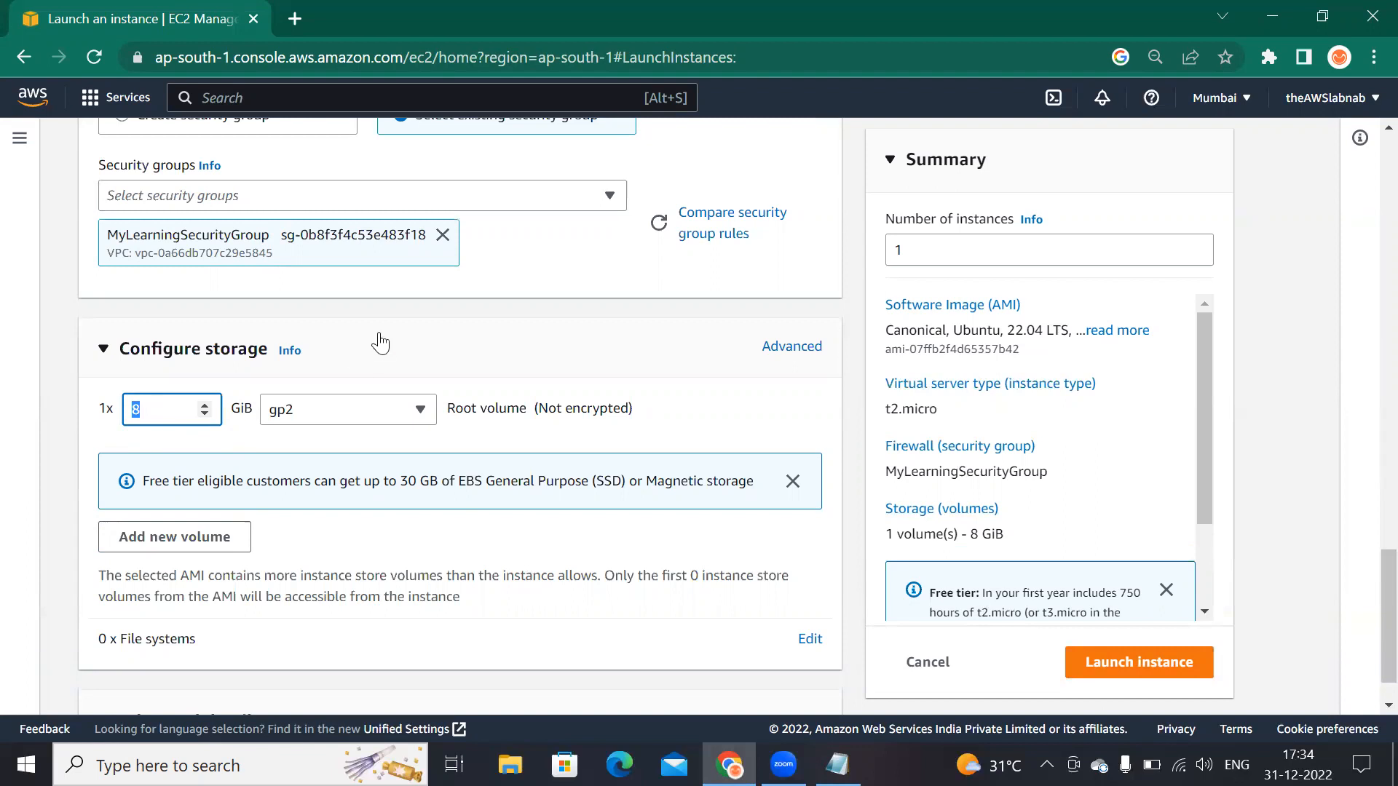
{"action": "scroll", "coordinate": [377, 343], "scroll_direction": "up", "scroll_amount": 12}
{"action": "scroll", "coordinate": [542, 499], "scroll_direction": "up", "scroll_amount": 5}
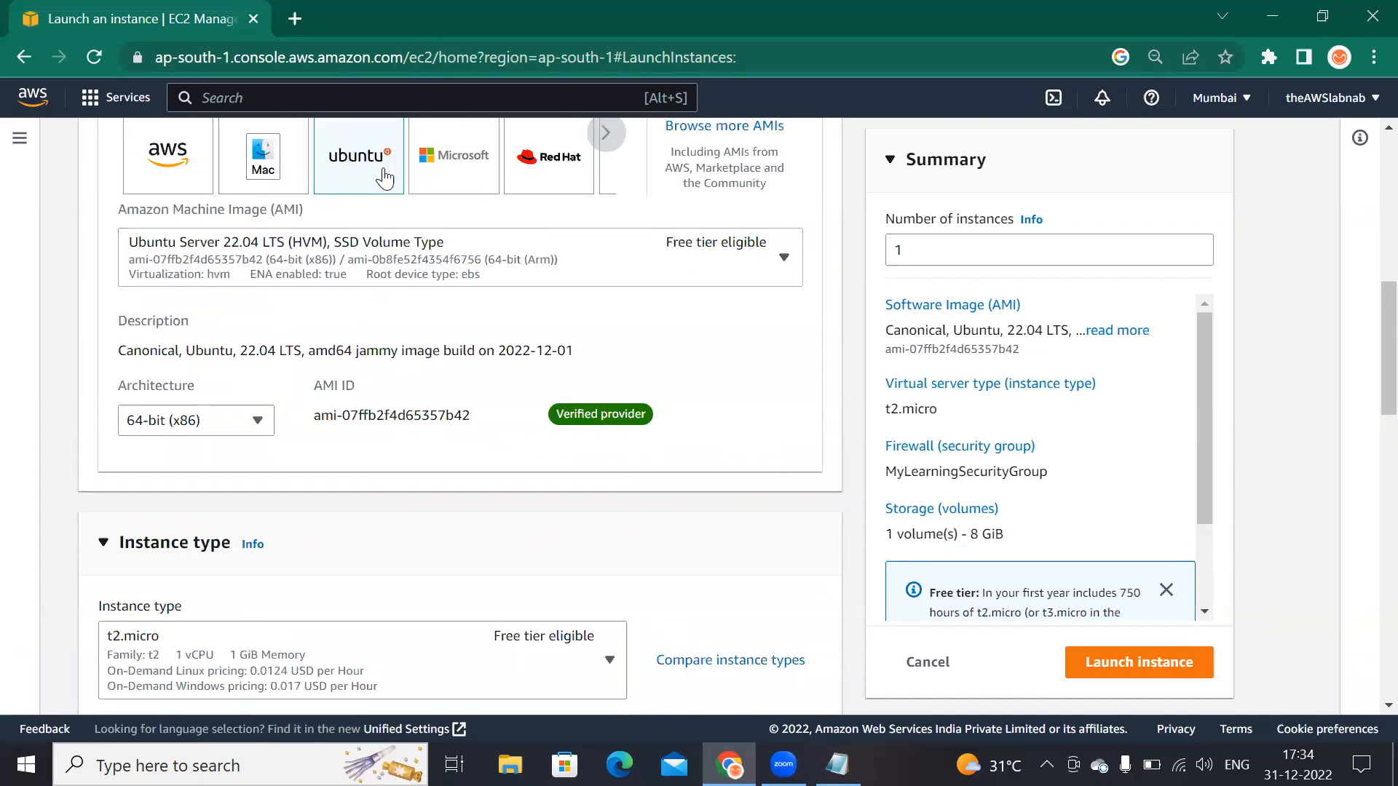
{"action": "scroll", "coordinate": [414, 351], "scroll_direction": "down", "scroll_amount": 6}
{"action": "scroll", "coordinate": [414, 356], "scroll_direction": "down", "scroll_amount": 10}
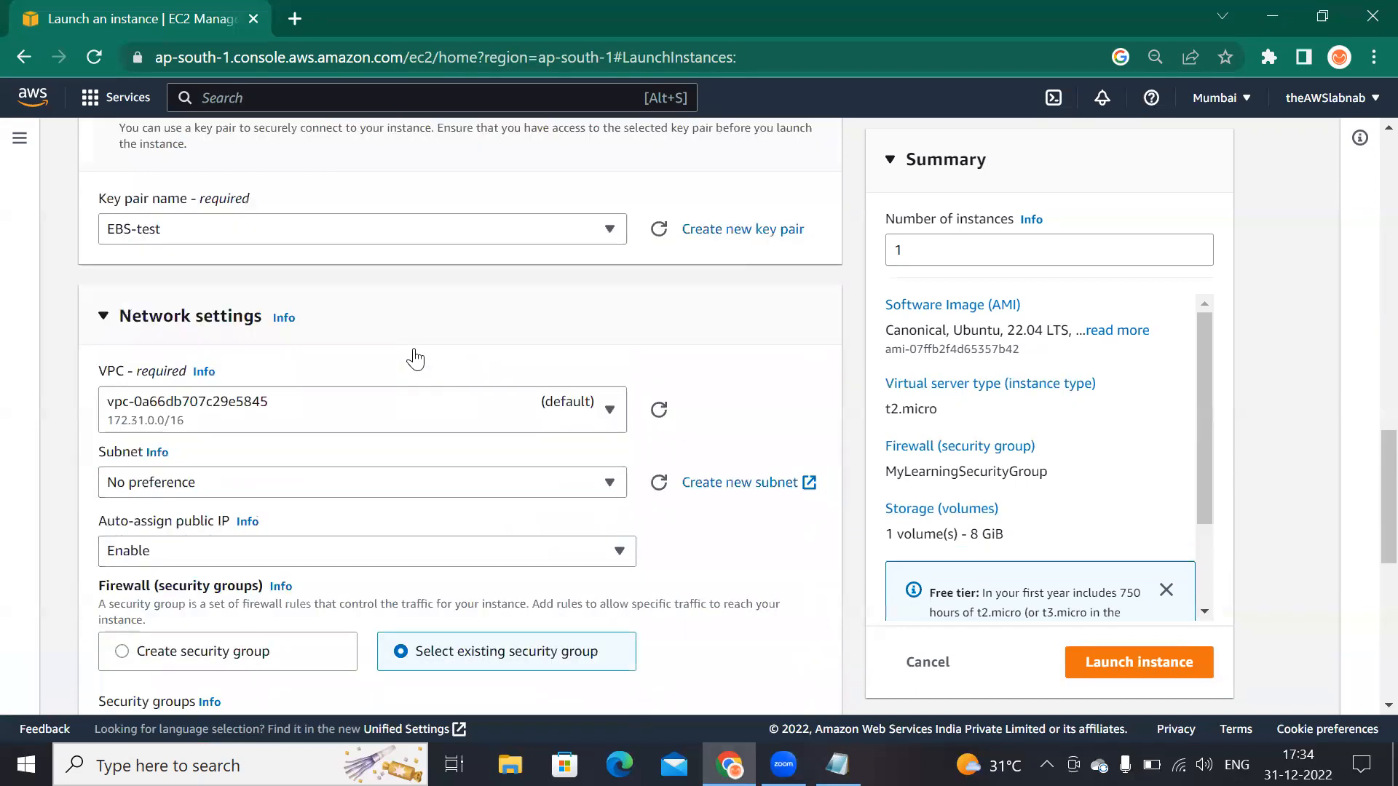
{"action": "double_click", "coordinate": [141, 345]}
{"action": "left_click", "coordinate": [143, 347]}
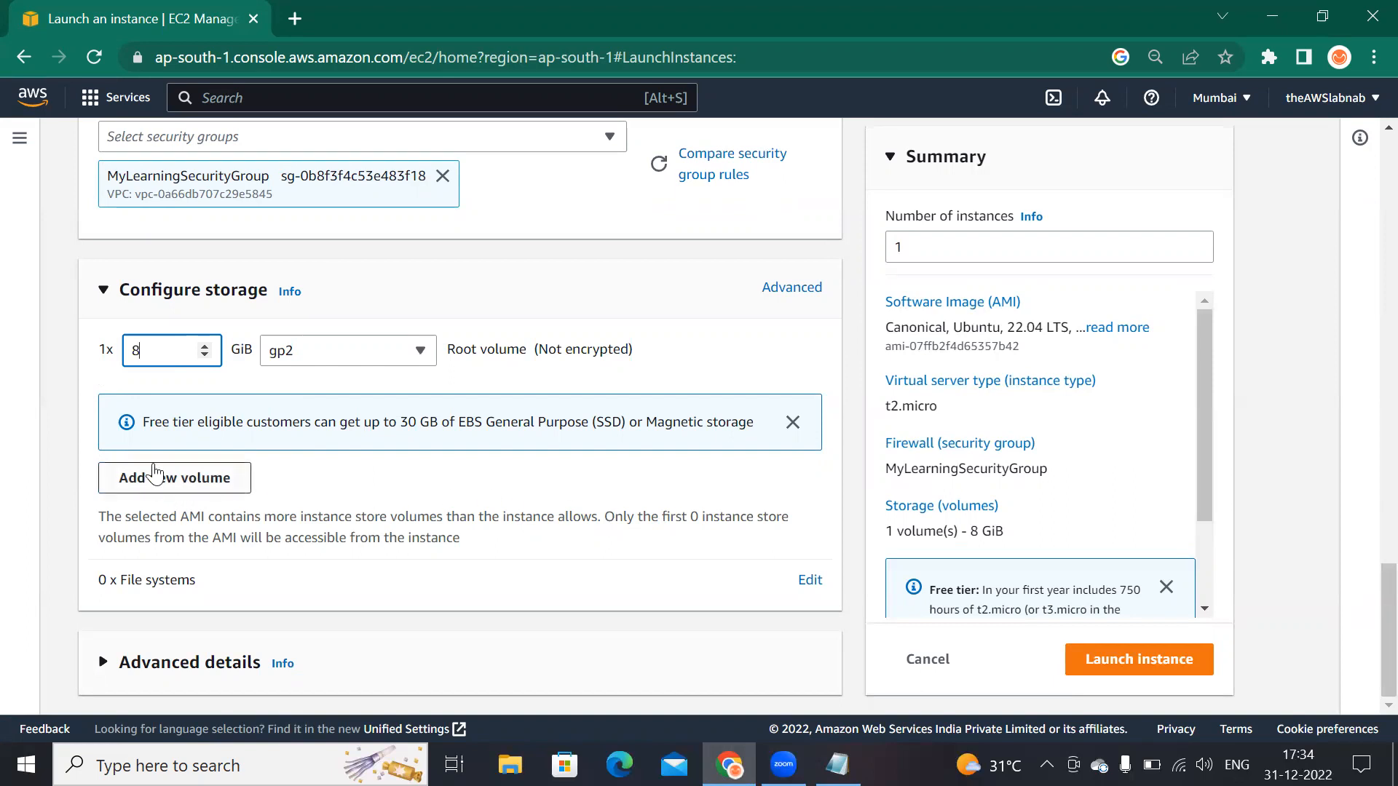
Step: Add a new EBS volume to the storage configuration and remove it again
{"action": "left_click", "coordinate": [198, 484]}
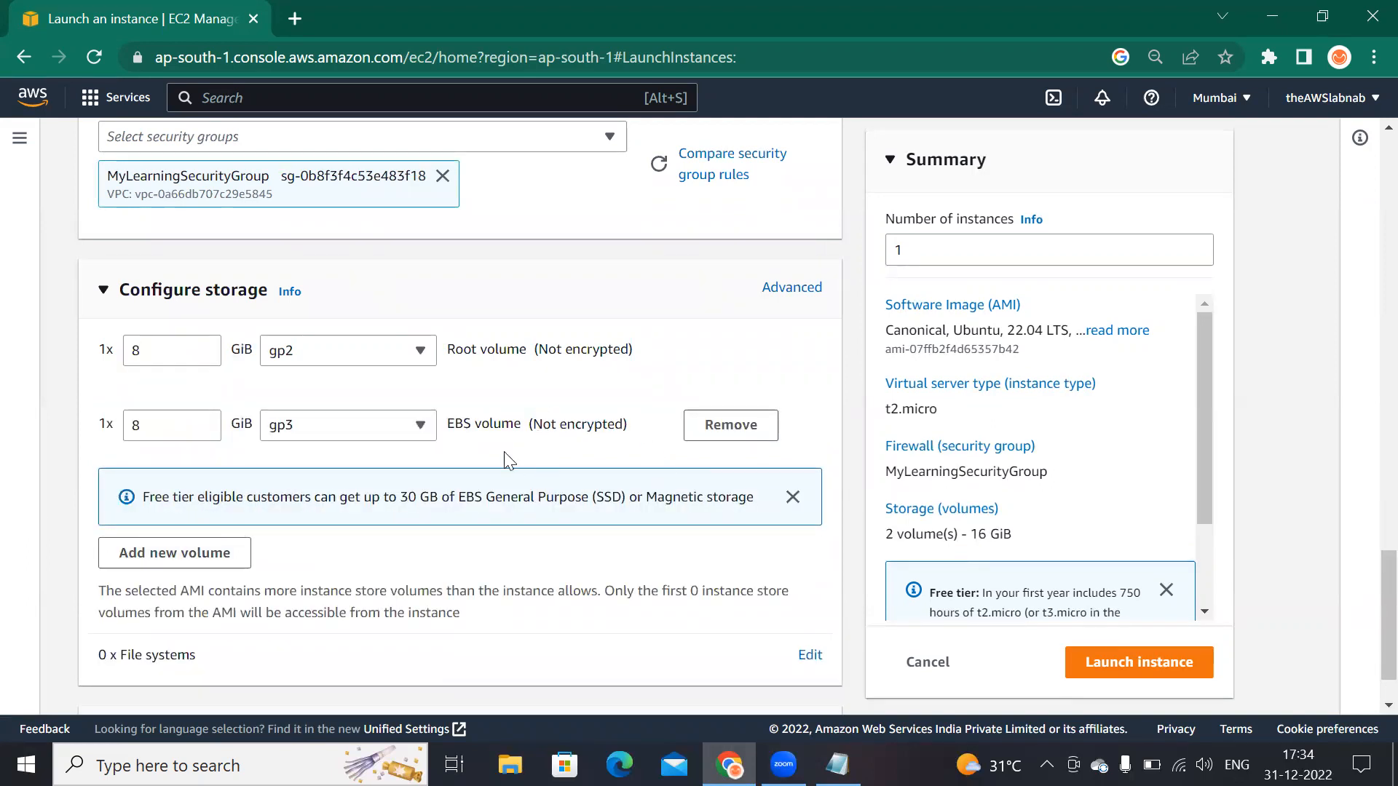
{"action": "left_click_drag", "start_coordinate": [449, 349], "coordinate": [526, 350]}
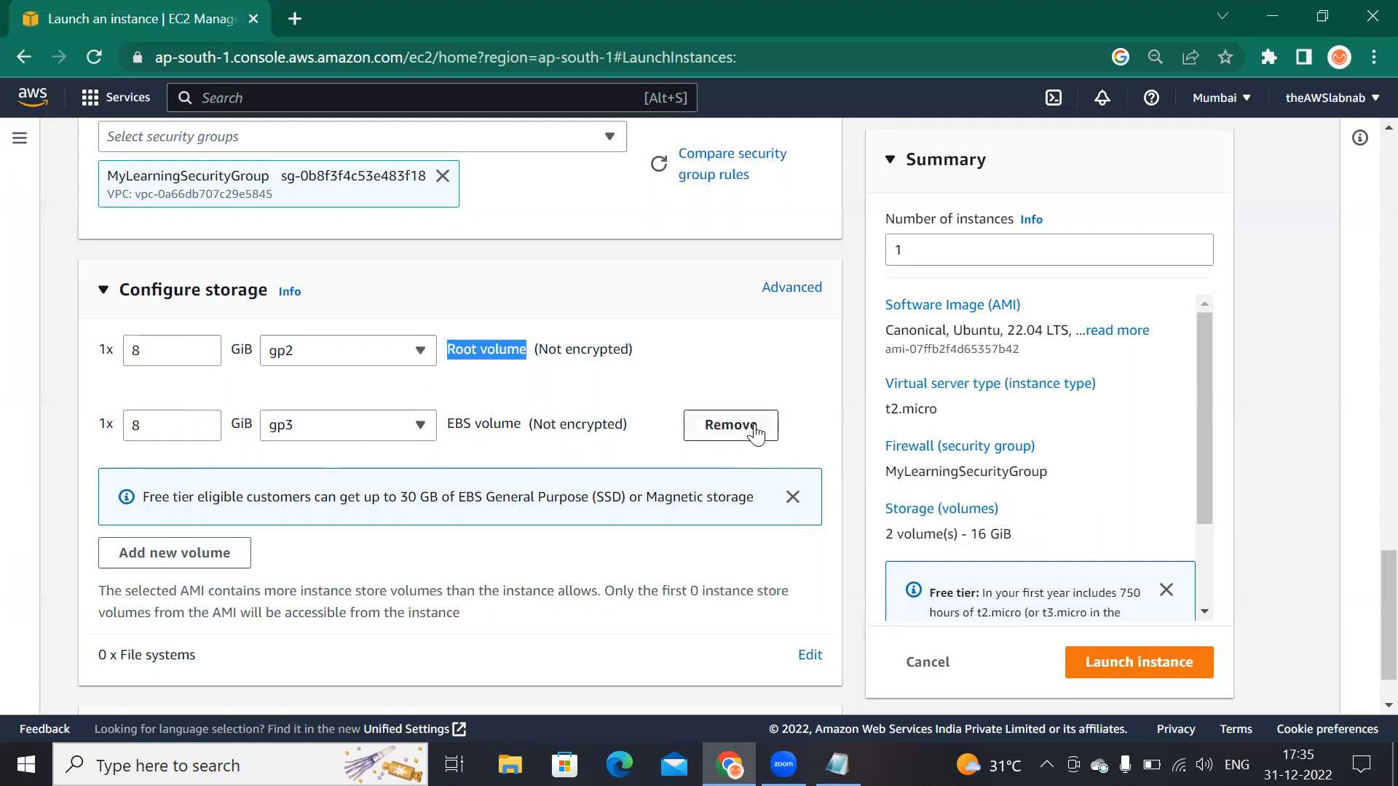
{"action": "left_click", "coordinate": [731, 425]}
Step: Set the root volume size to 8 GiB
{"action": "left_click", "coordinate": [161, 362]}
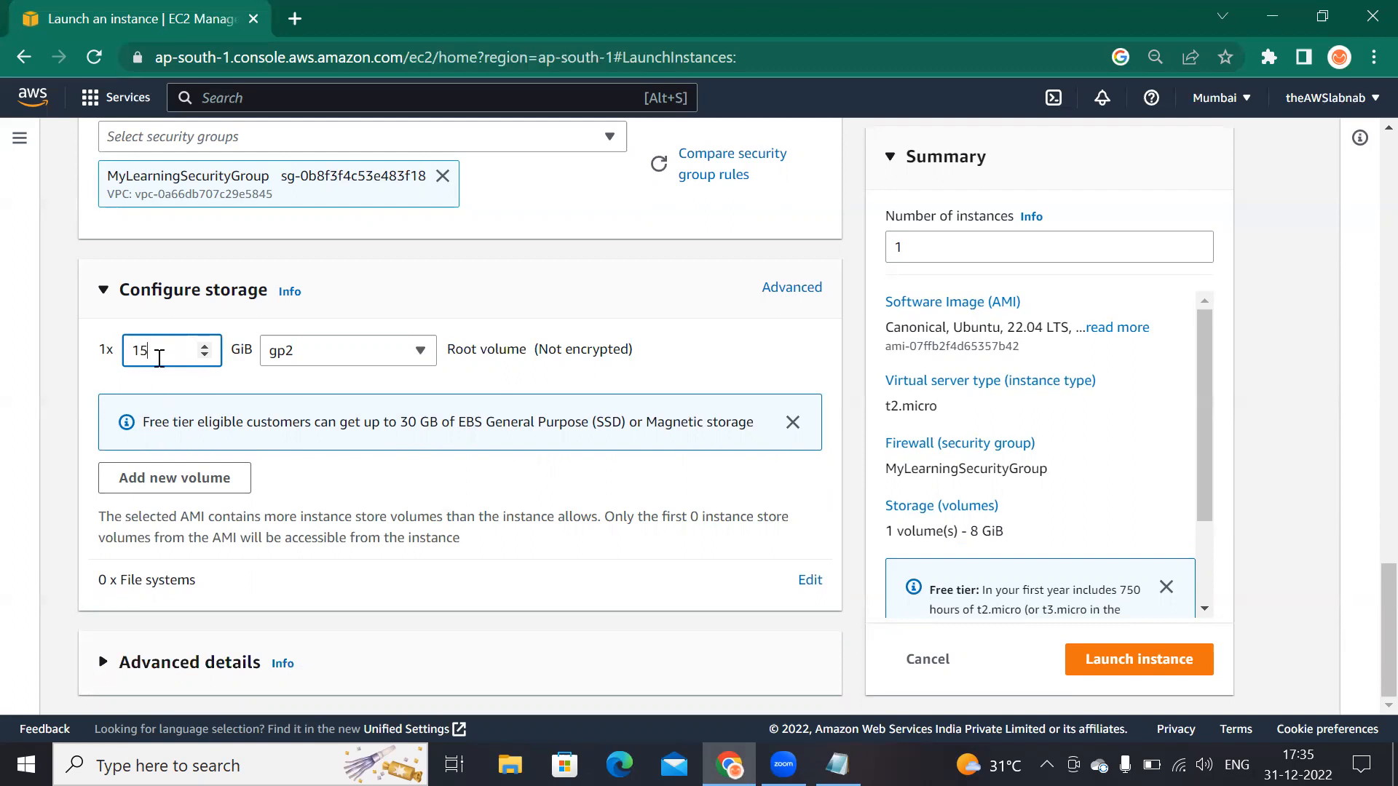
{"action": "left_click_drag", "start_coordinate": [153, 351], "coordinate": [124, 350]}
{"action": "type", "text": "8"}
{"action": "mouse_move", "coordinate": [107, 381]}
{"action": "left_mouse_down"}
{"action": "mouse_move", "coordinate": [725, 367]}
{"action": "mouse_move", "coordinate": [812, 389]}
{"action": "mouse_move", "coordinate": [599, 469]}
{"action": "mouse_move", "coordinate": [137, 471]}
{"action": "mouse_move", "coordinate": [93, 437]}
{"action": "mouse_move", "coordinate": [109, 393]}
{"action": "mouse_move", "coordinate": [121, 404]}
{"action": "left_mouse_up"}
{"action": "left_click_drag", "start_coordinate": [105, 320], "coordinate": [149, 302]}
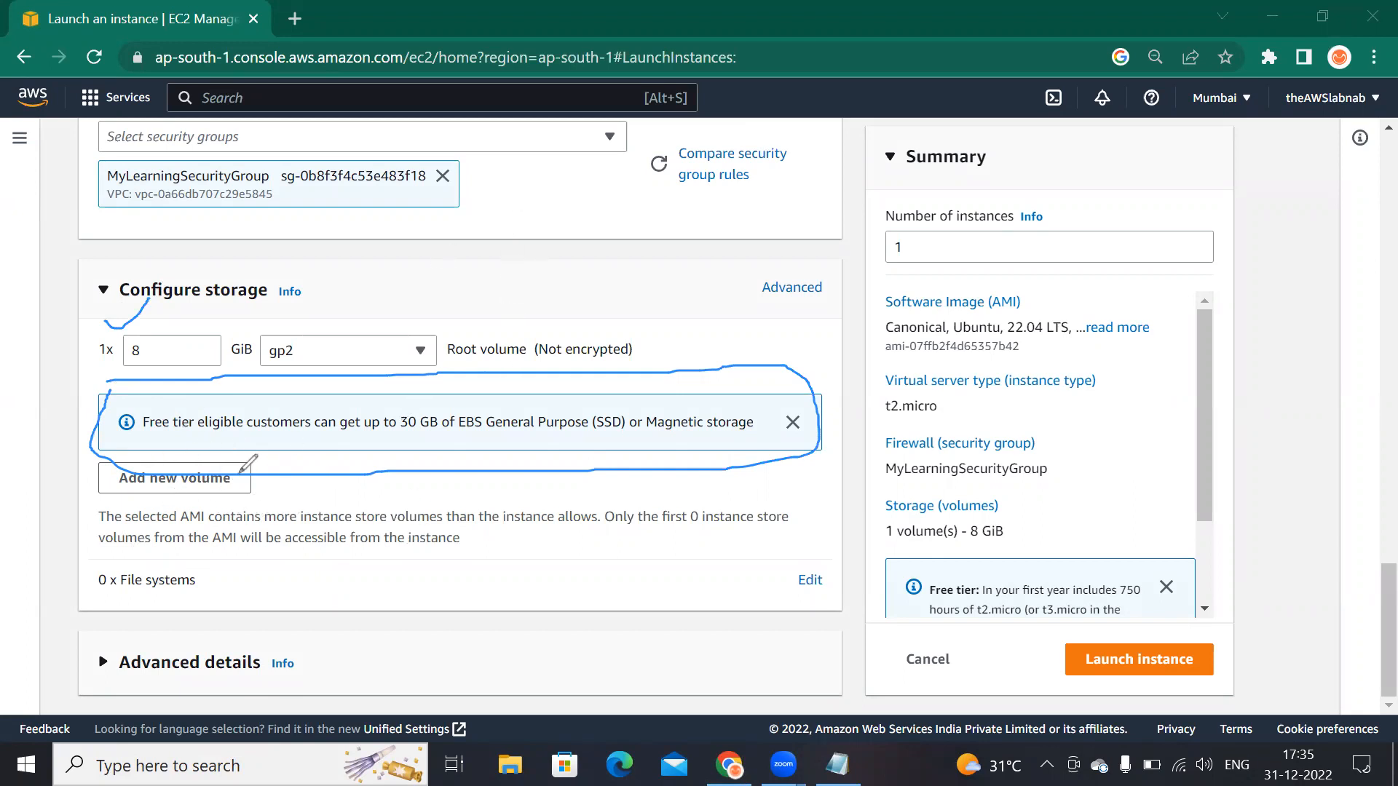
{"action": "mouse_move", "coordinate": [260, 478]}
{"action": "left_mouse_down"}
{"action": "mouse_move", "coordinate": [153, 456]}
{"action": "mouse_move", "coordinate": [310, 487]}
{"action": "mouse_move", "coordinate": [255, 467]}
{"action": "left_mouse_up"}
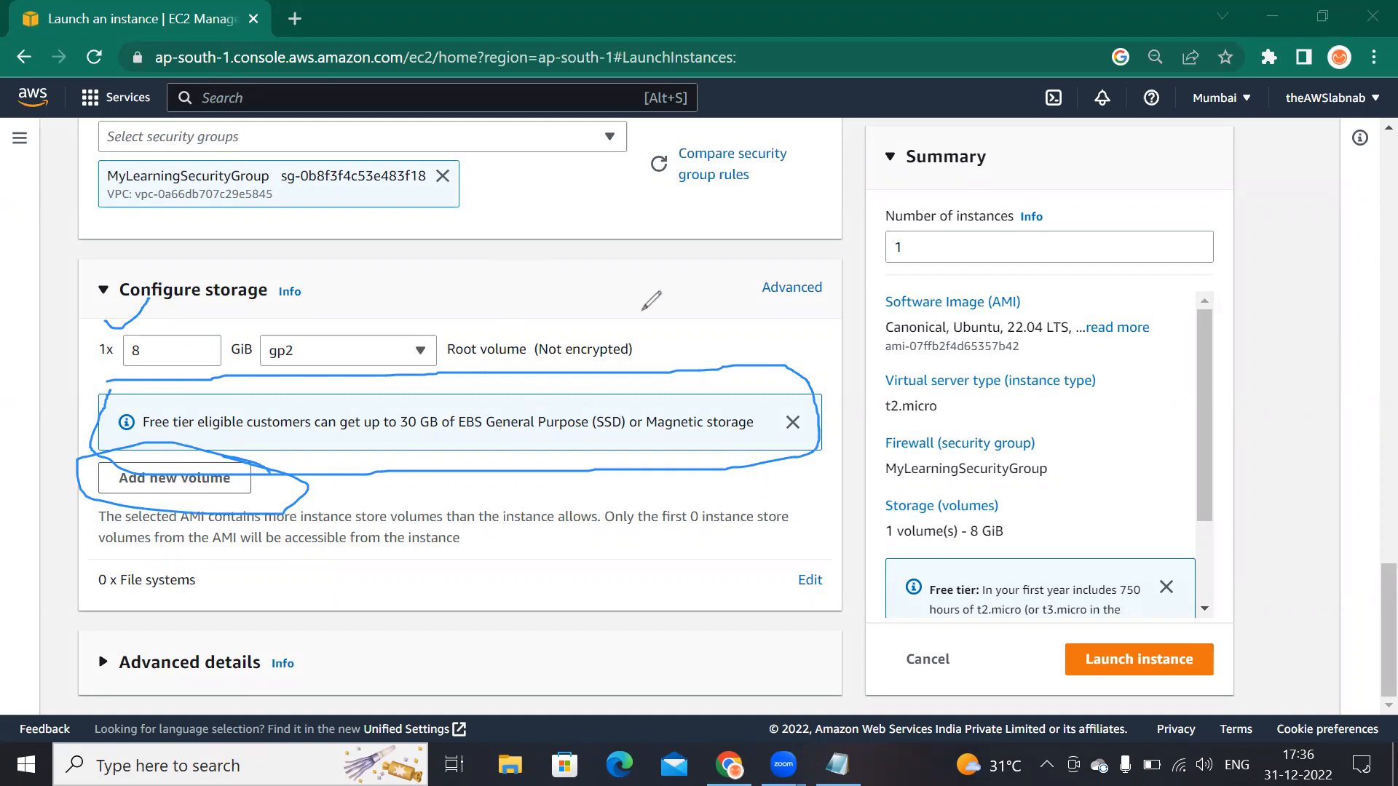
{"action": "left_click", "coordinate": [507, 177]}
{"action": "mouse_move", "coordinate": [429, 457]}
{"action": "left_mouse_down"}
{"action": "mouse_move", "coordinate": [177, 506]}
{"action": "mouse_move", "coordinate": [126, 305]}
{"action": "left_mouse_up"}
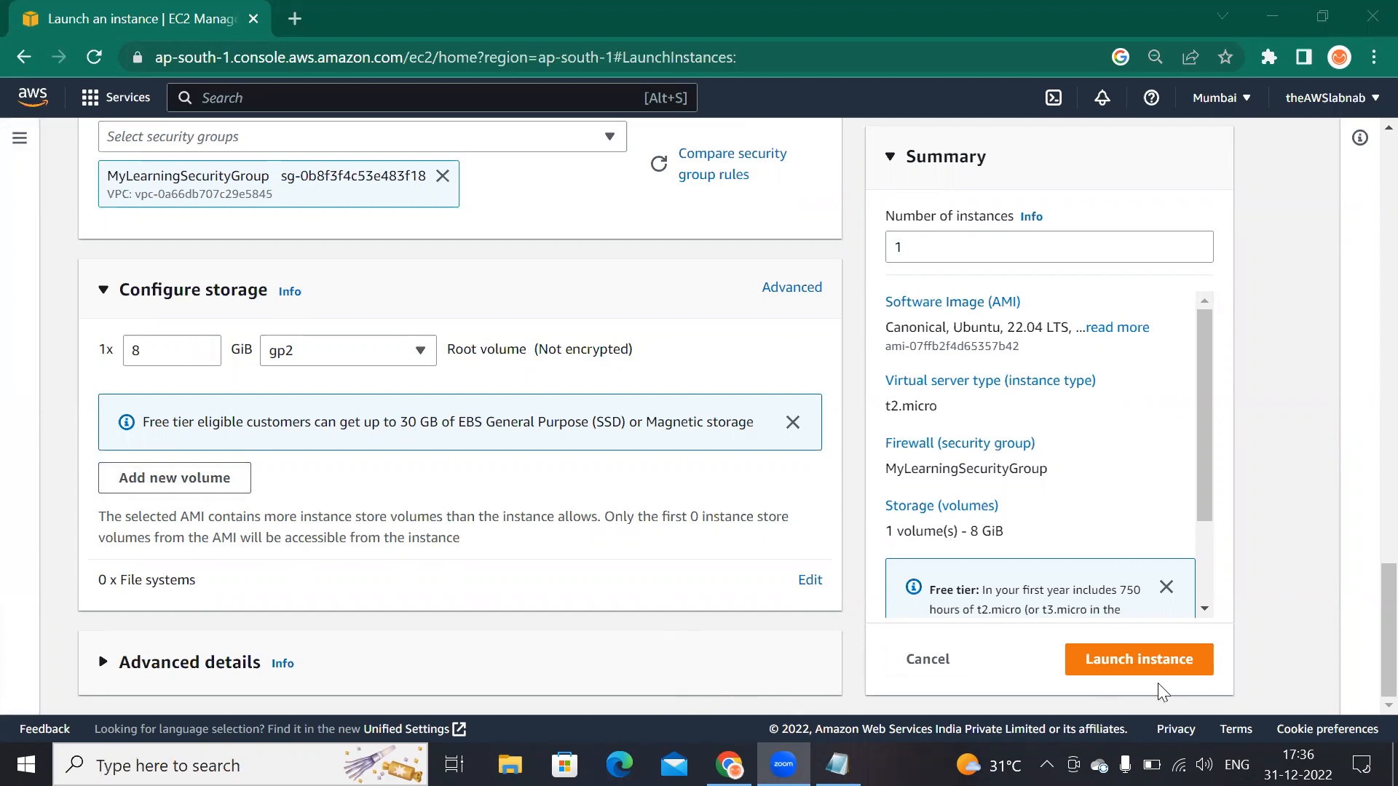
Step: Launch the instance and open the launched instance from the success message
{"action": "left_click", "coordinate": [1173, 655]}
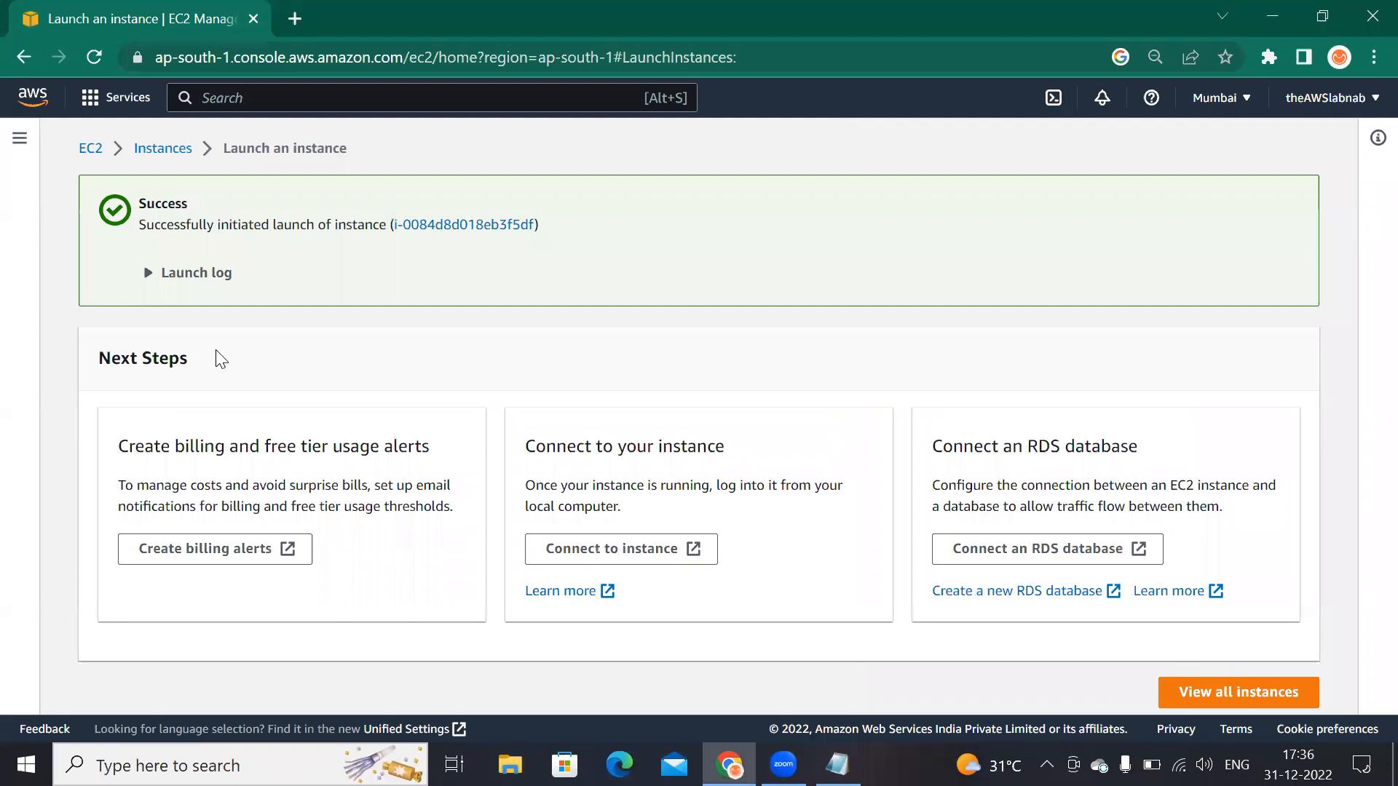
{"action": "left_click", "coordinate": [481, 226]}
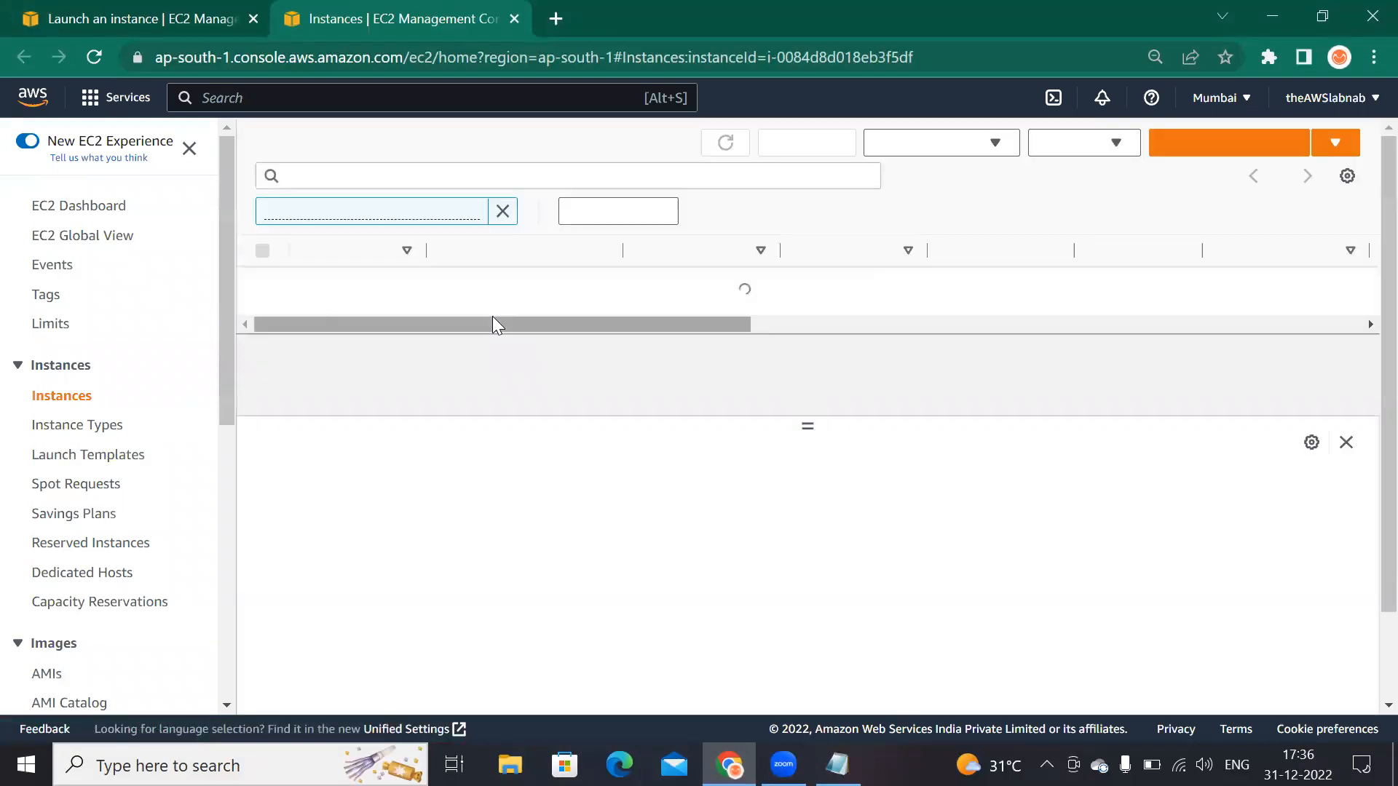
Step: Select the new instance and inspect its block devices on the Storage tab
{"action": "left_click_drag", "start_coordinate": [546, 309], "coordinate": [627, 346]}
{"action": "left_click_drag", "start_coordinate": [599, 300], "coordinate": [379, 325]}
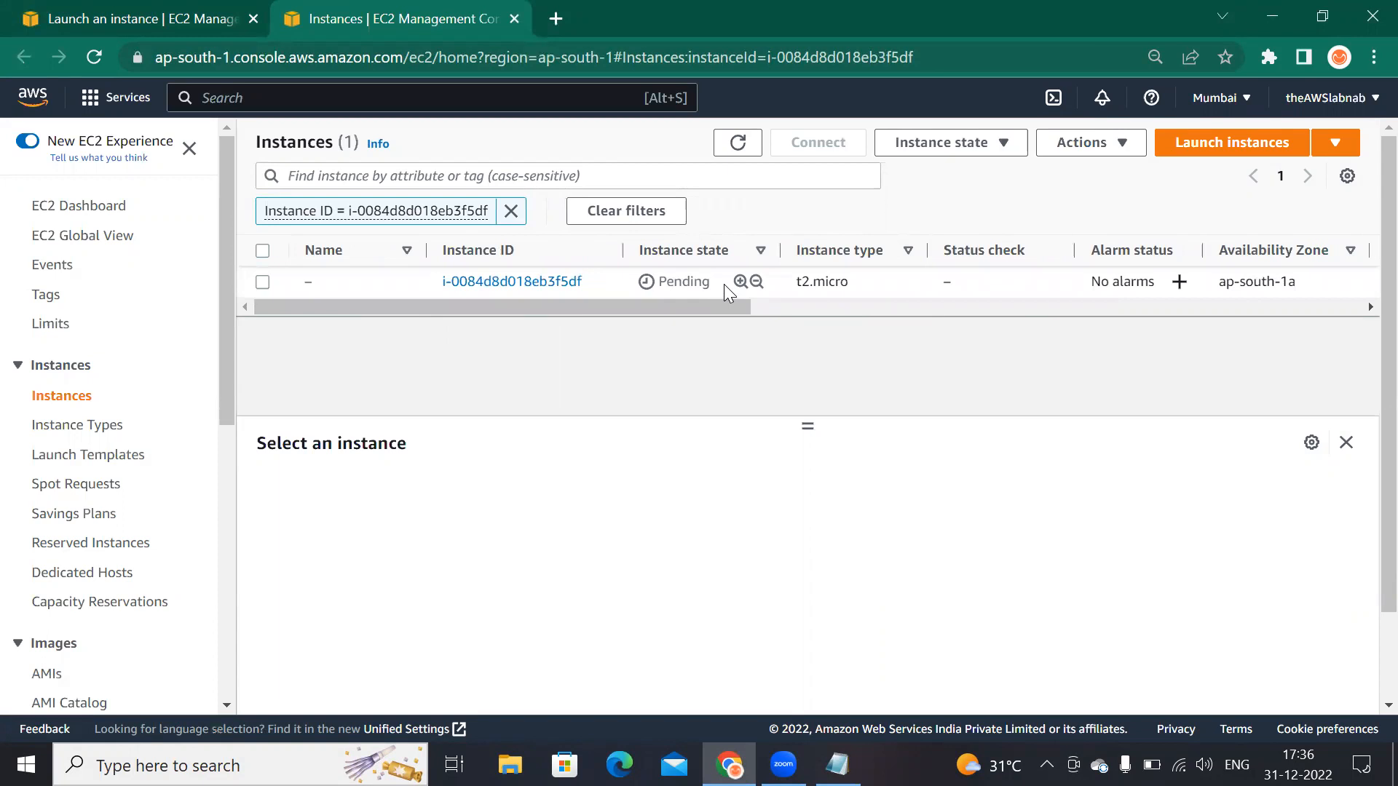
{"action": "left_click", "coordinate": [263, 283]}
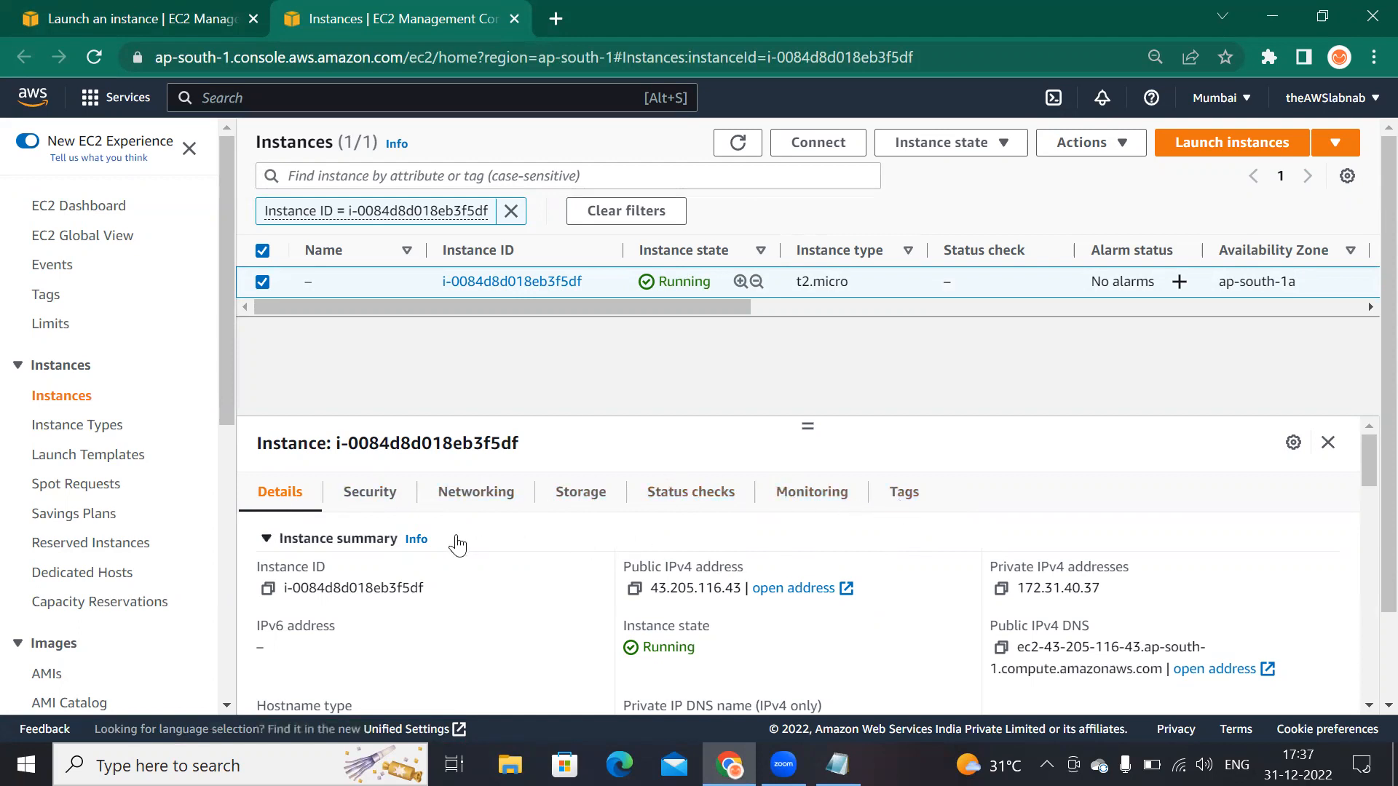
{"action": "left_click", "coordinate": [590, 501]}
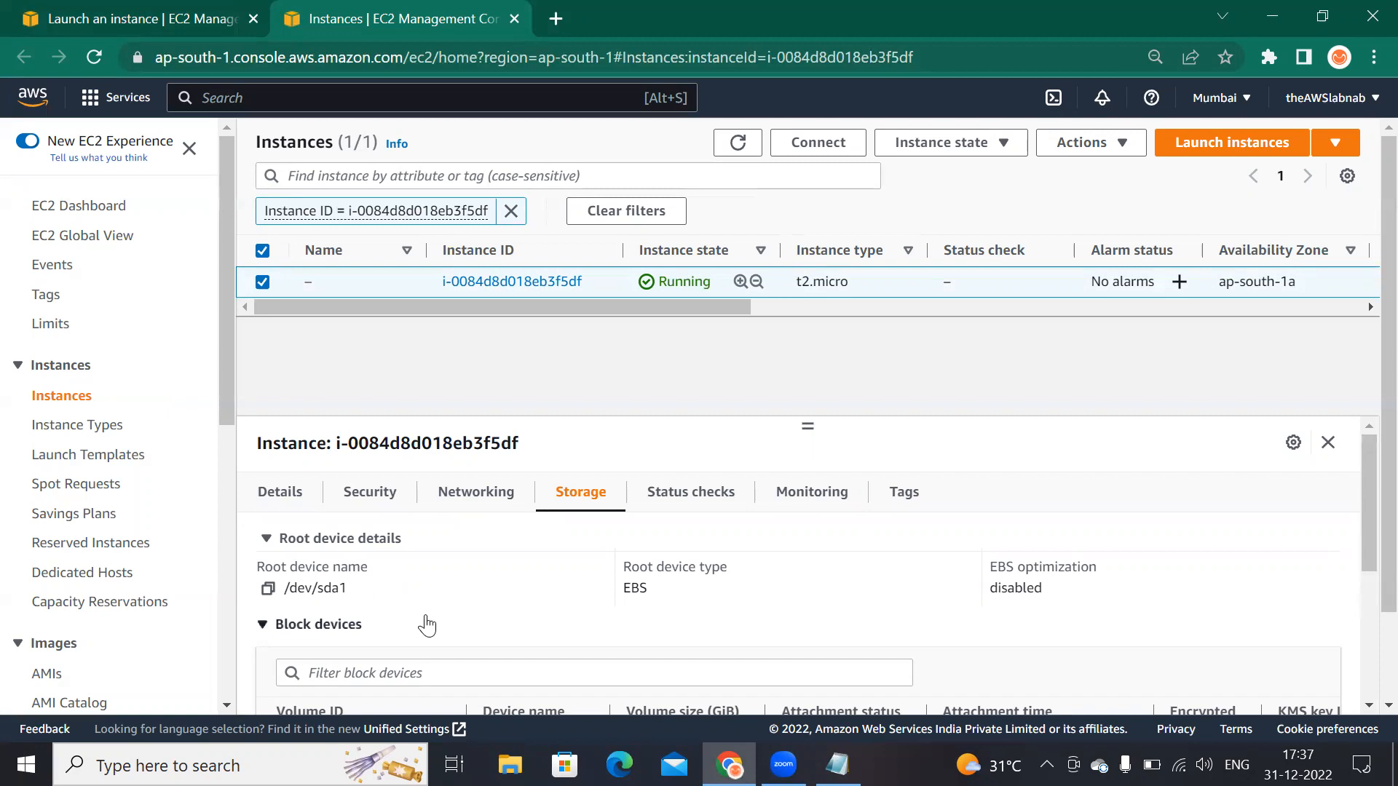
{"action": "scroll", "coordinate": [425, 619], "scroll_direction": "down", "scroll_amount": 3}
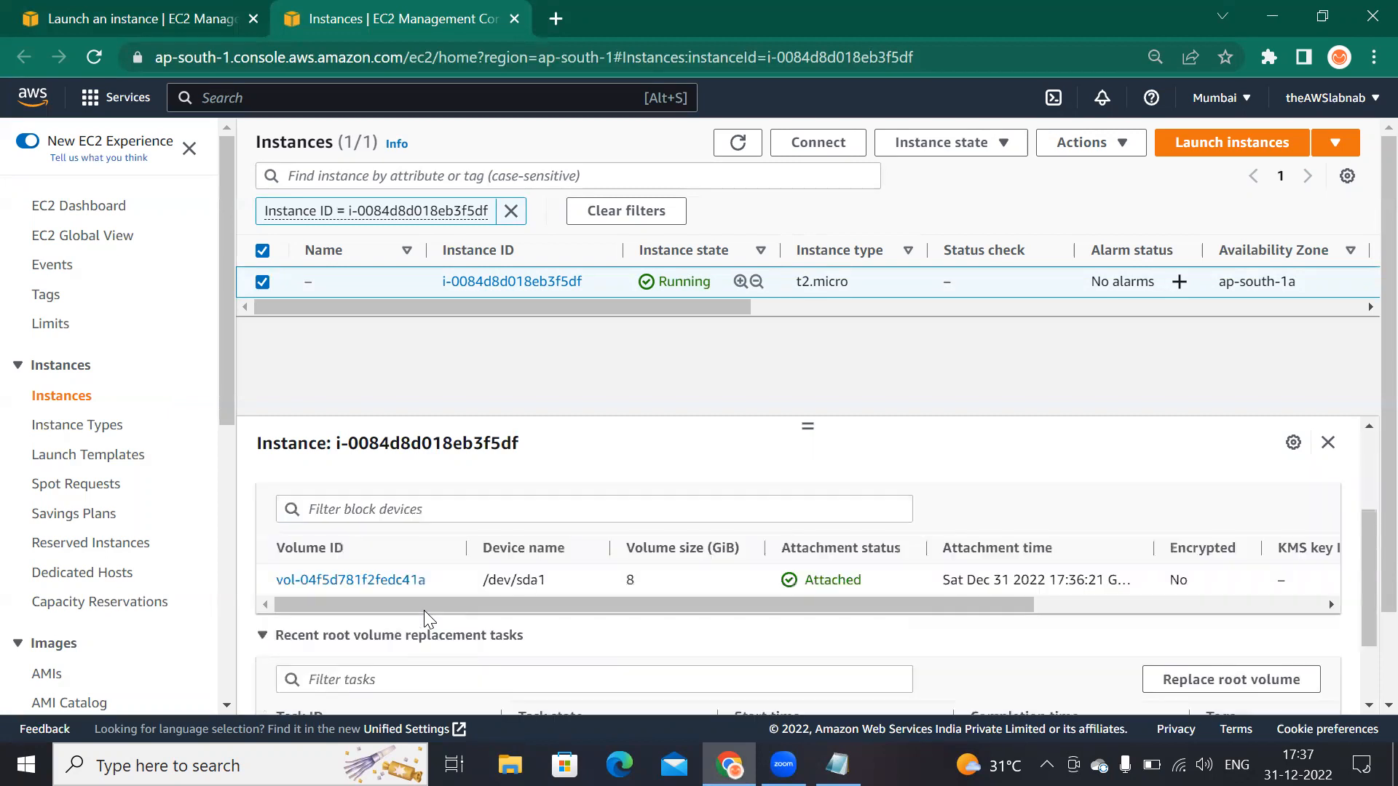
{"action": "scroll", "coordinate": [445, 669], "scroll_direction": "up", "scroll_amount": 3}
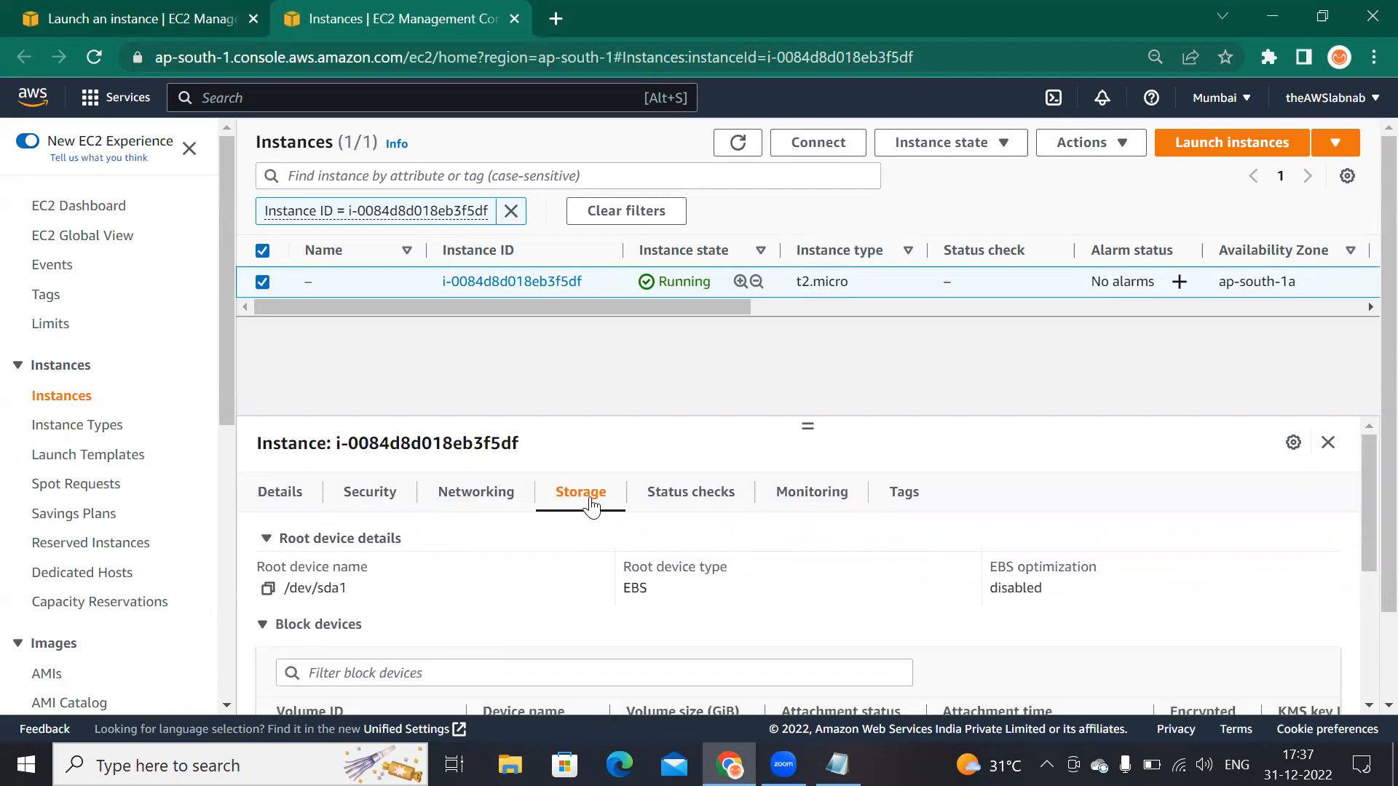
{"action": "scroll", "coordinate": [586, 549], "scroll_direction": "down", "scroll_amount": 3}
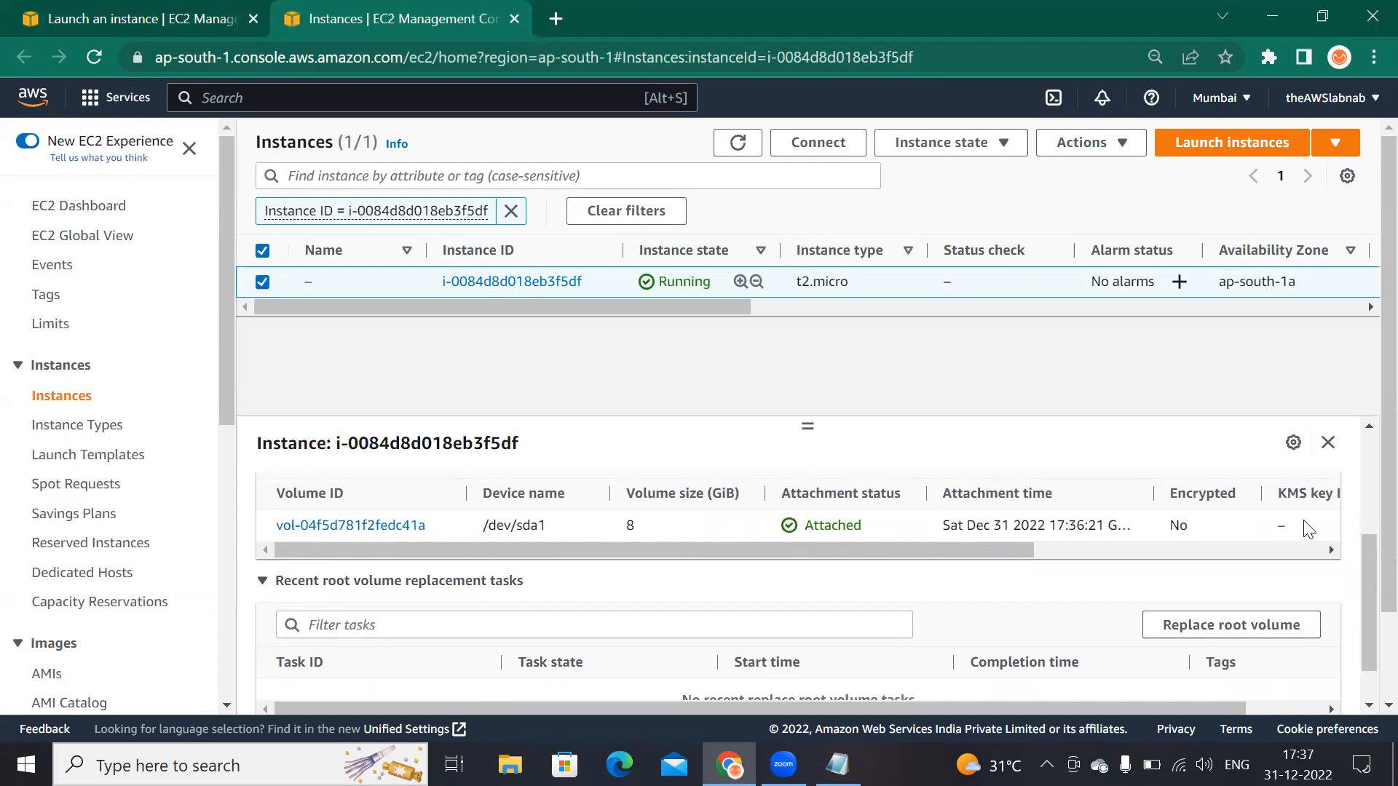
{"action": "left_click_drag", "start_coordinate": [1011, 550], "coordinate": [1339, 574]}
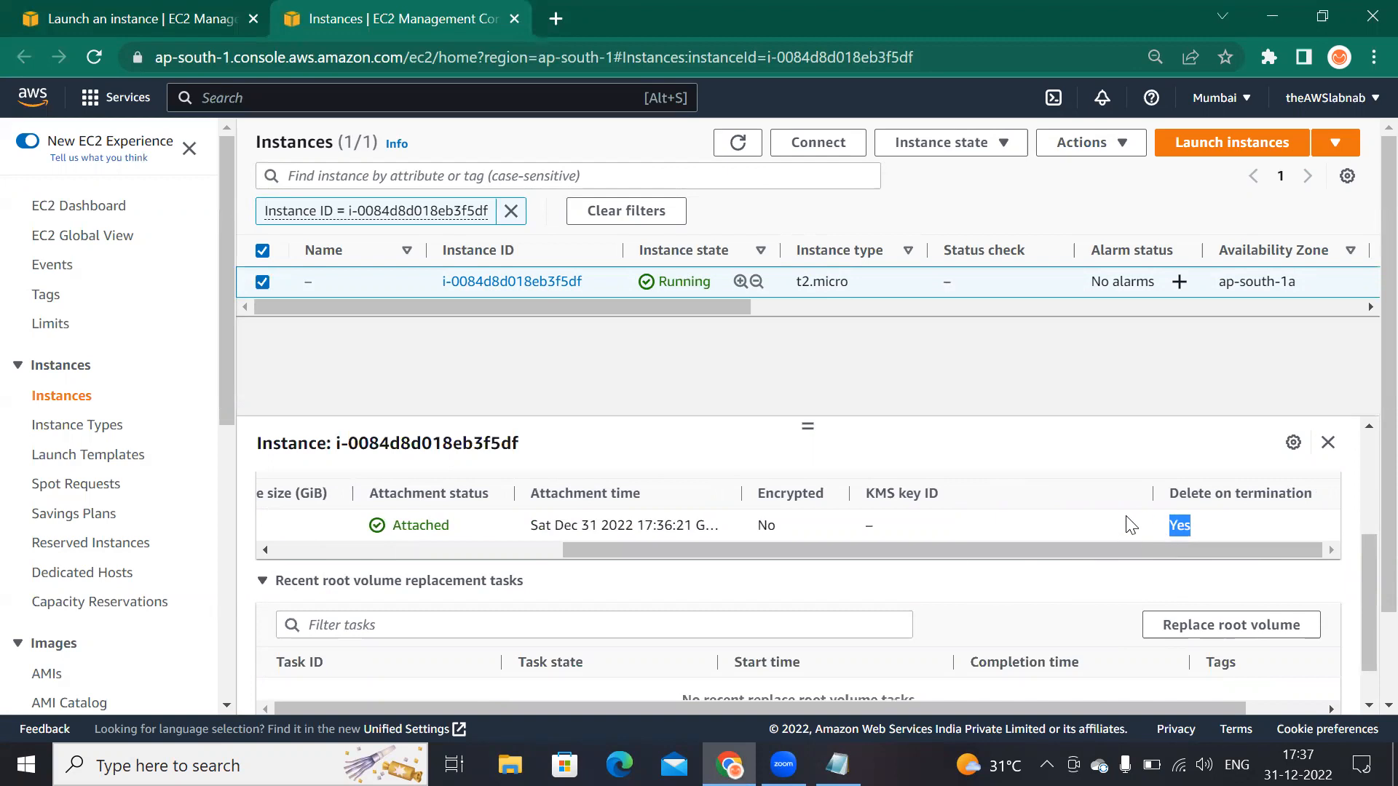
Step: Open the Elastic Block Store Volumes list
{"action": "left_click", "coordinate": [440, 552]}
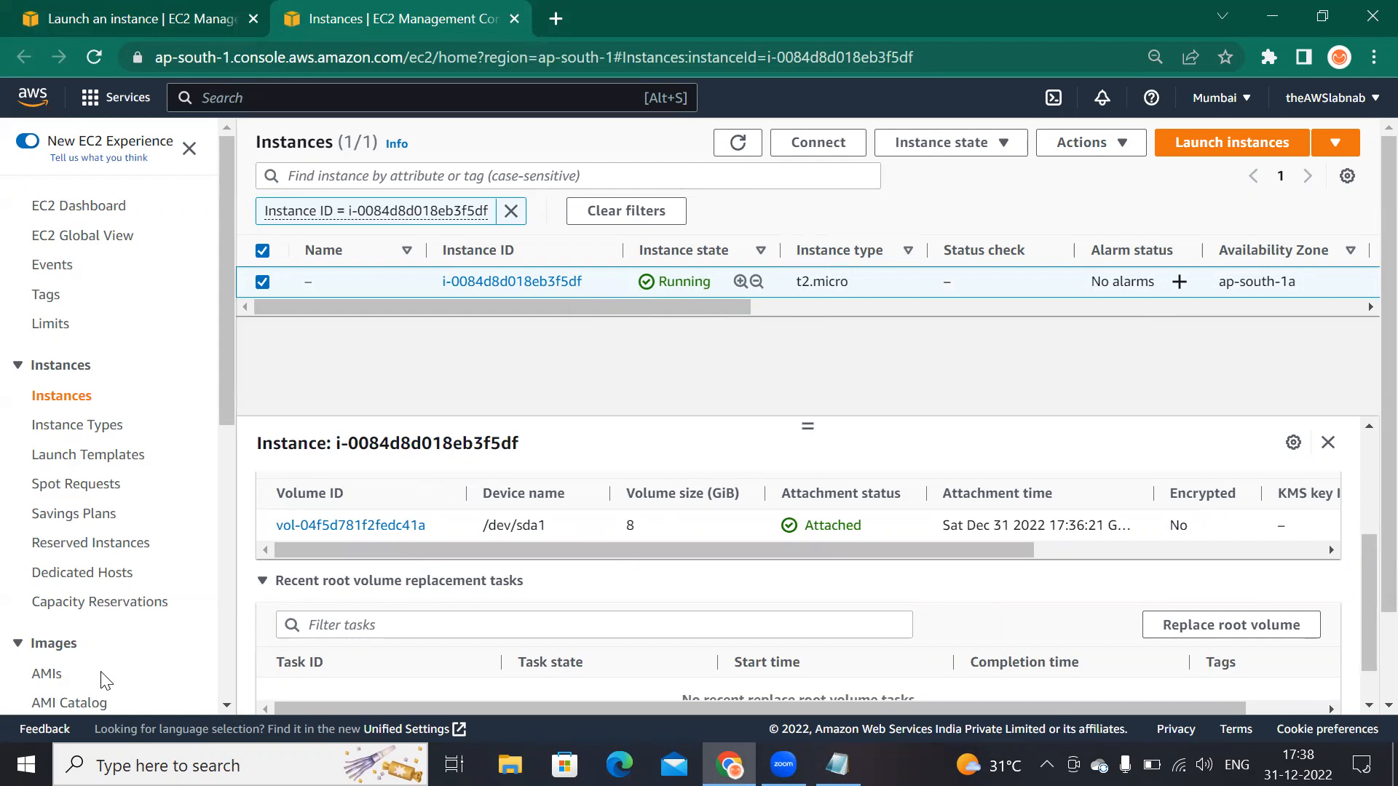
{"action": "scroll", "coordinate": [106, 670], "scroll_direction": "down", "scroll_amount": 3}
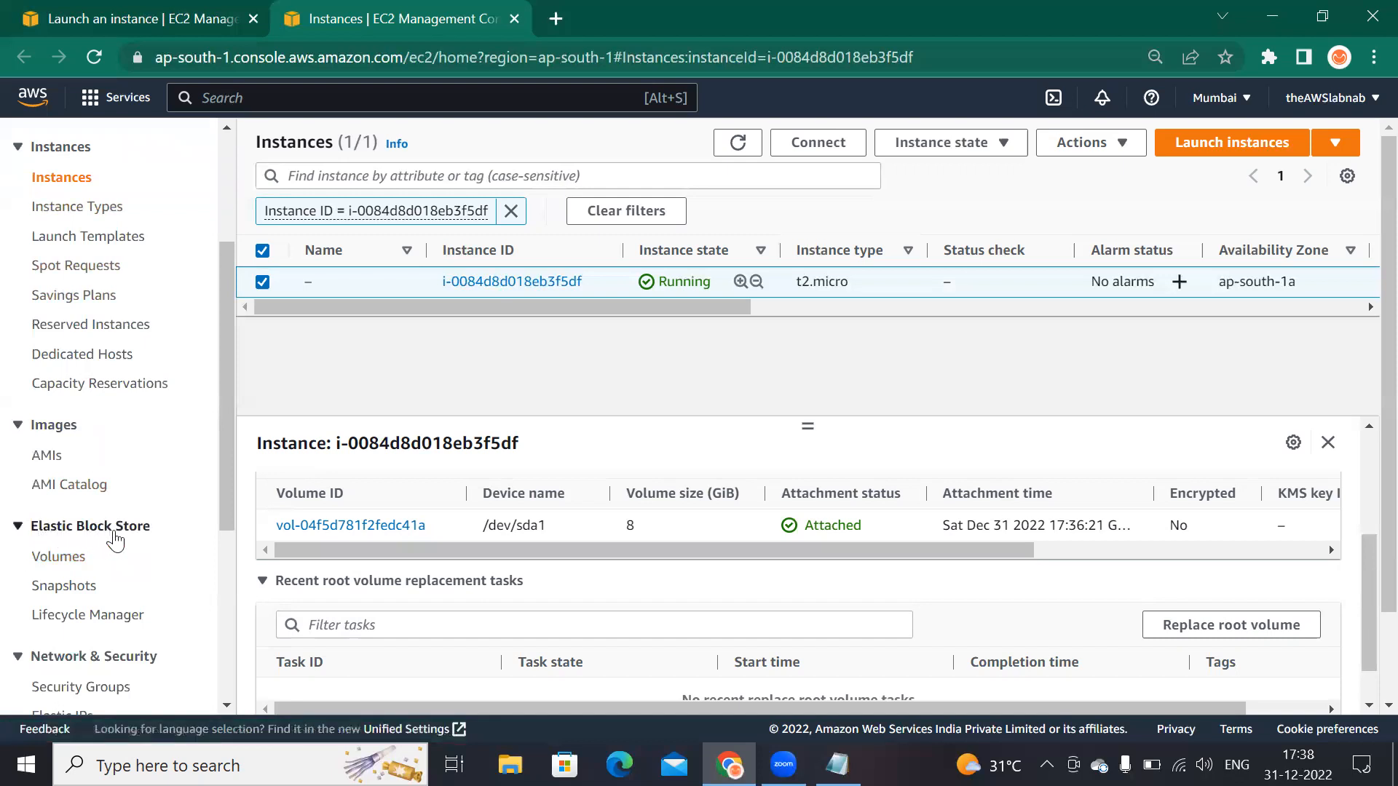
{"action": "left_click", "coordinate": [59, 557]}
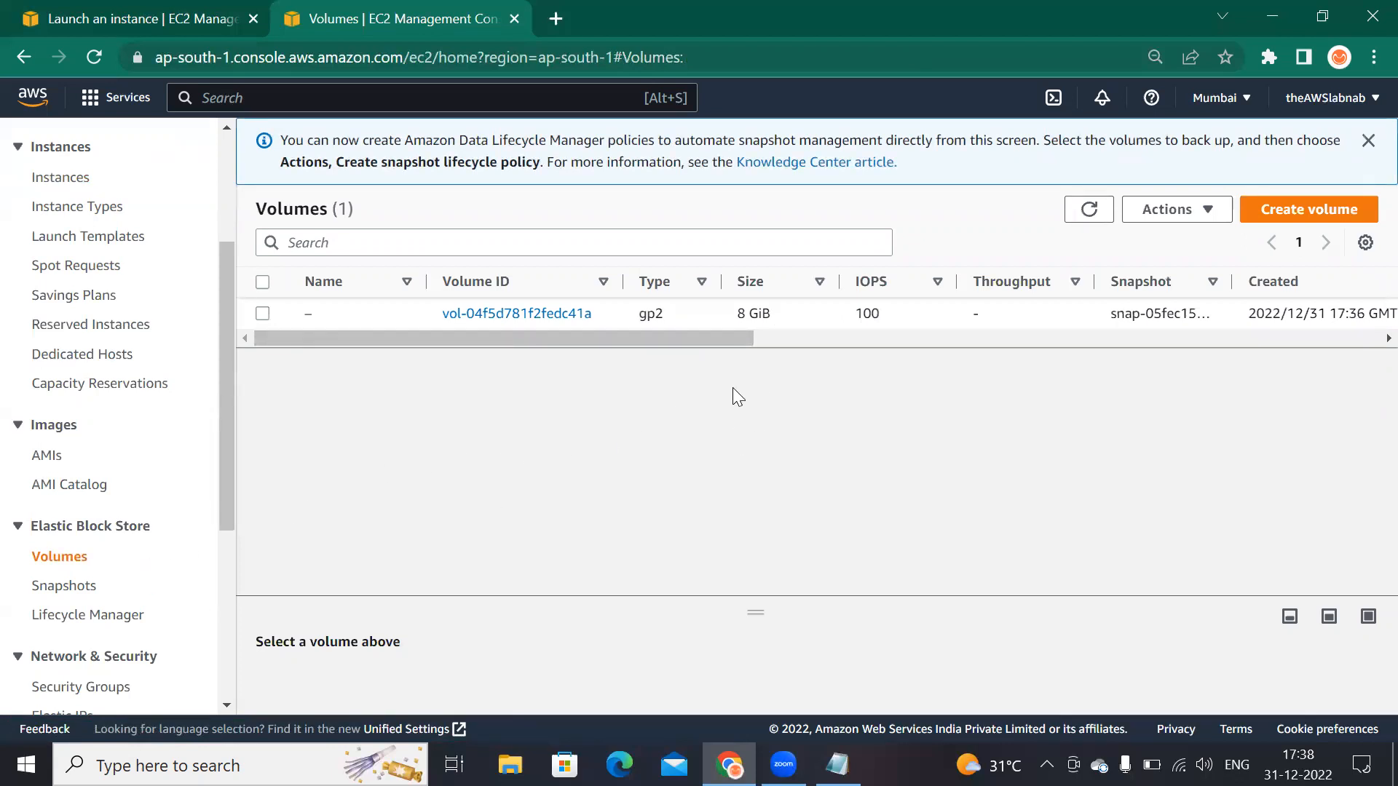
Step: Examine the root volume's columns in the Volumes list, following its attached-instance link and returning
{"action": "left_click_drag", "start_coordinate": [725, 344], "coordinate": [892, 319]}
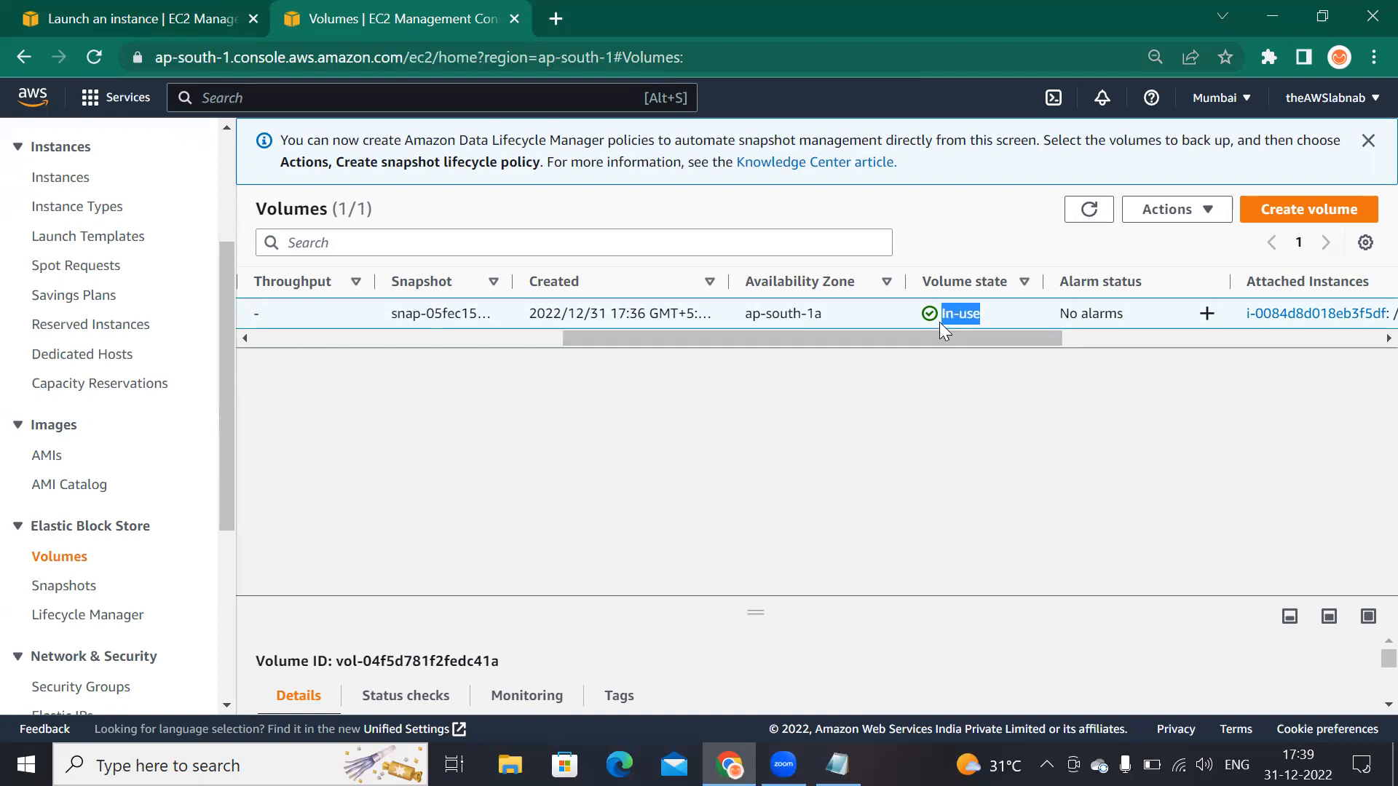
{"action": "left_click_drag", "start_coordinate": [974, 339], "coordinate": [1085, 346]}
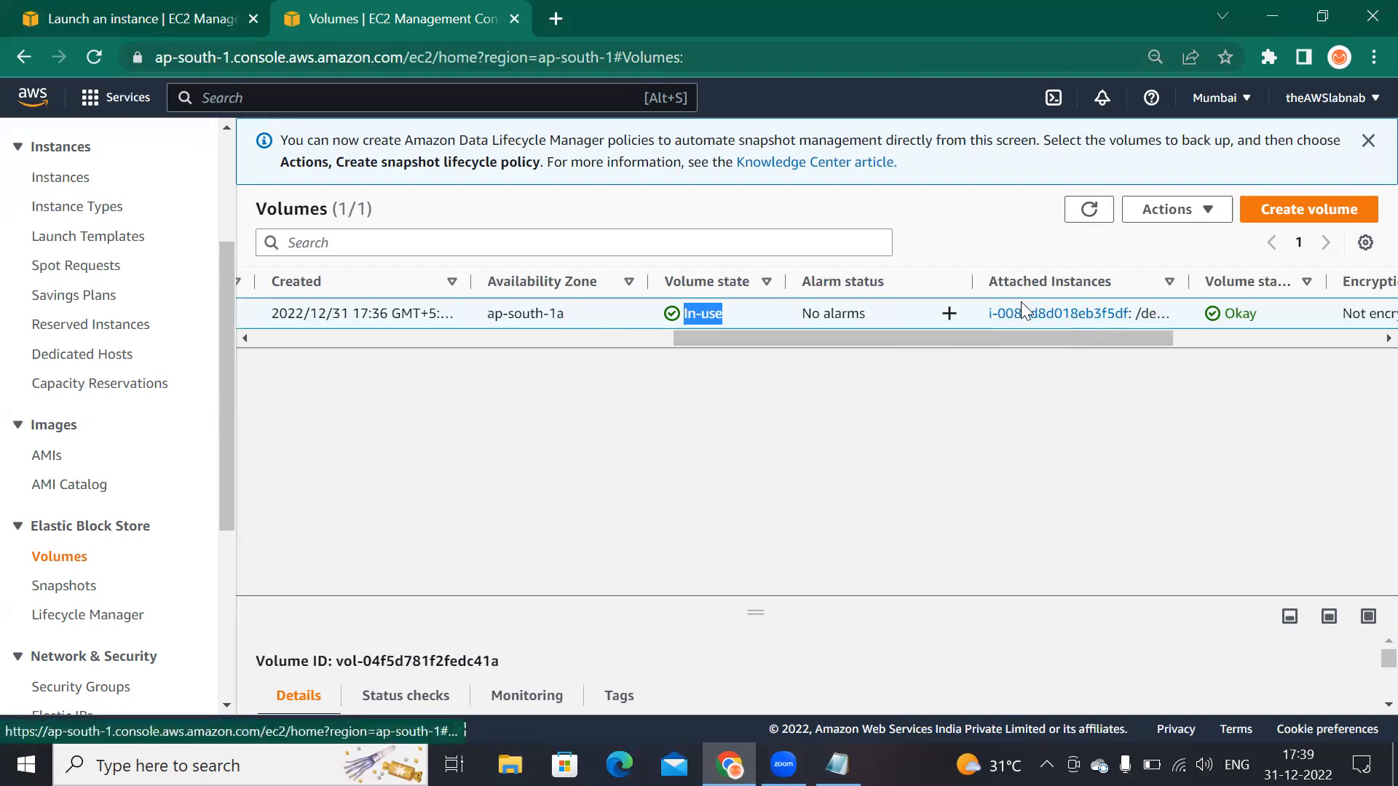
{"action": "left_click", "coordinate": [1079, 314]}
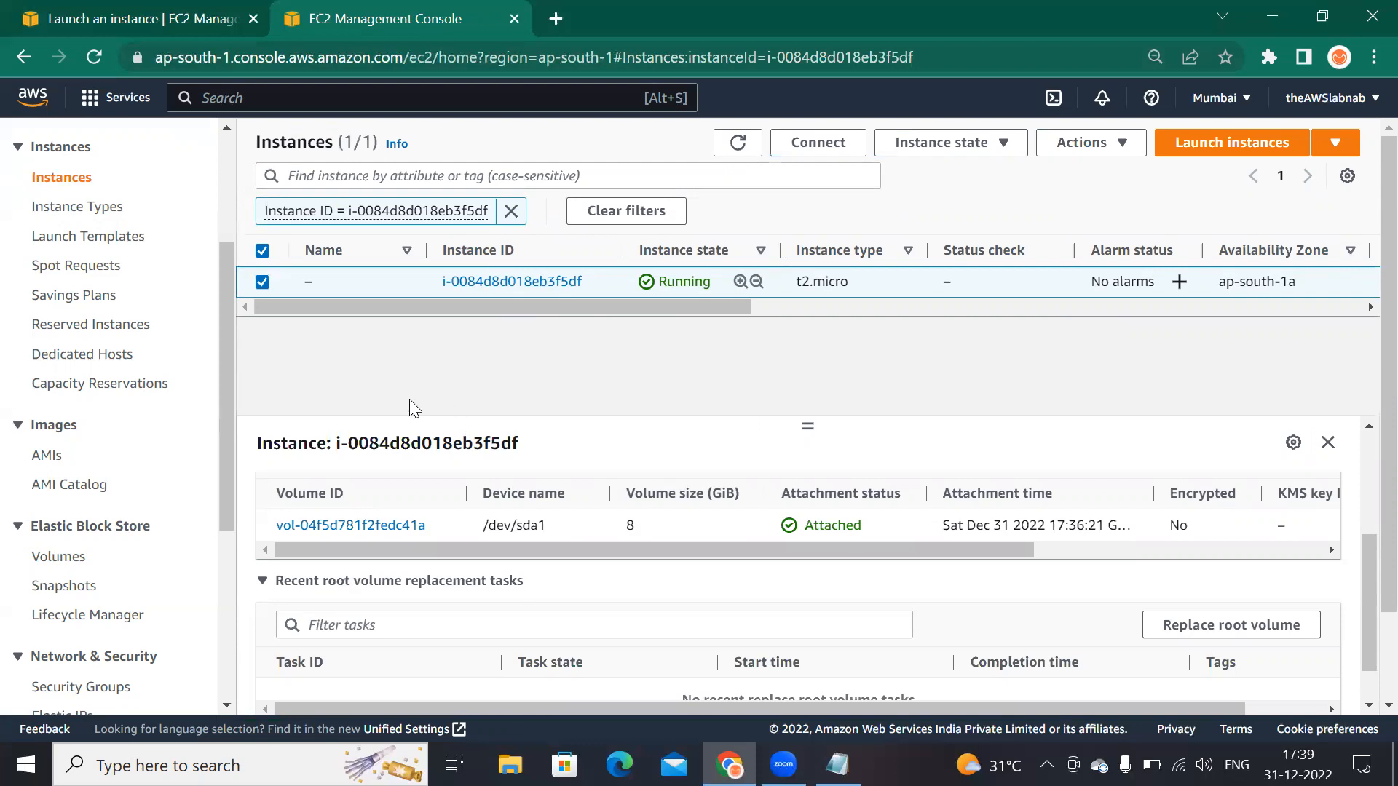
{"action": "left_click", "coordinate": [24, 57]}
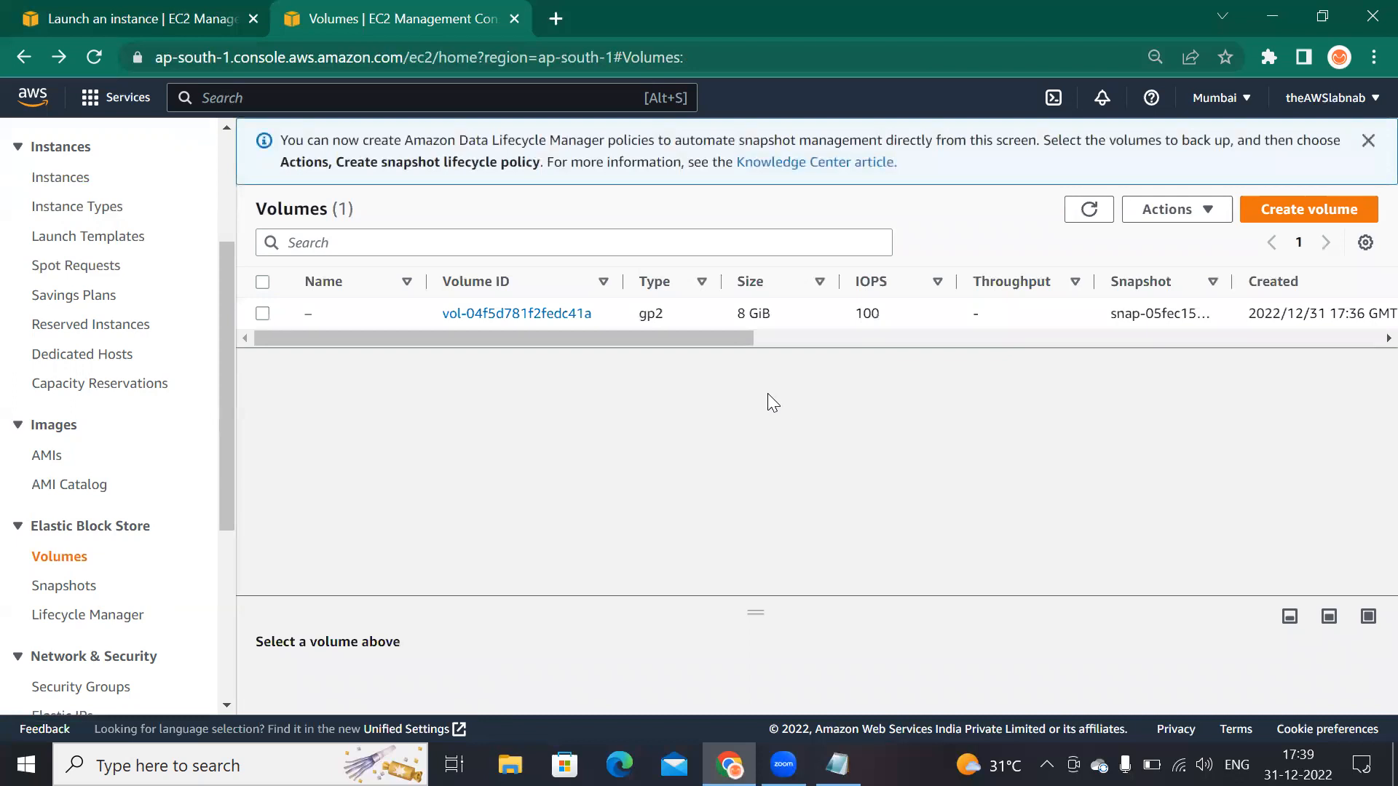
{"action": "left_click", "coordinate": [775, 336]}
{"action": "left_click_drag", "start_coordinate": [775, 336], "coordinate": [1023, 340]}
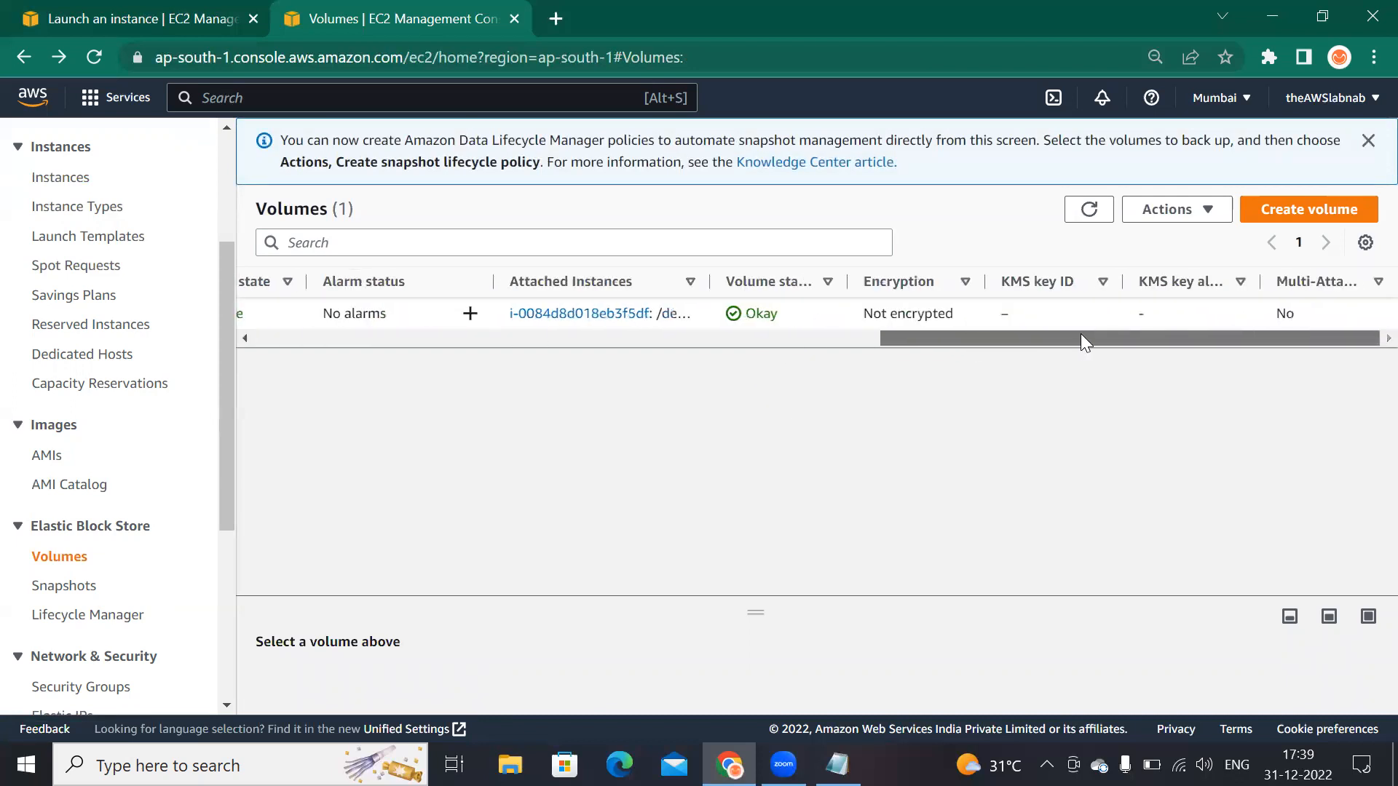
{"action": "left_click_drag", "start_coordinate": [968, 337], "coordinate": [238, 364]}
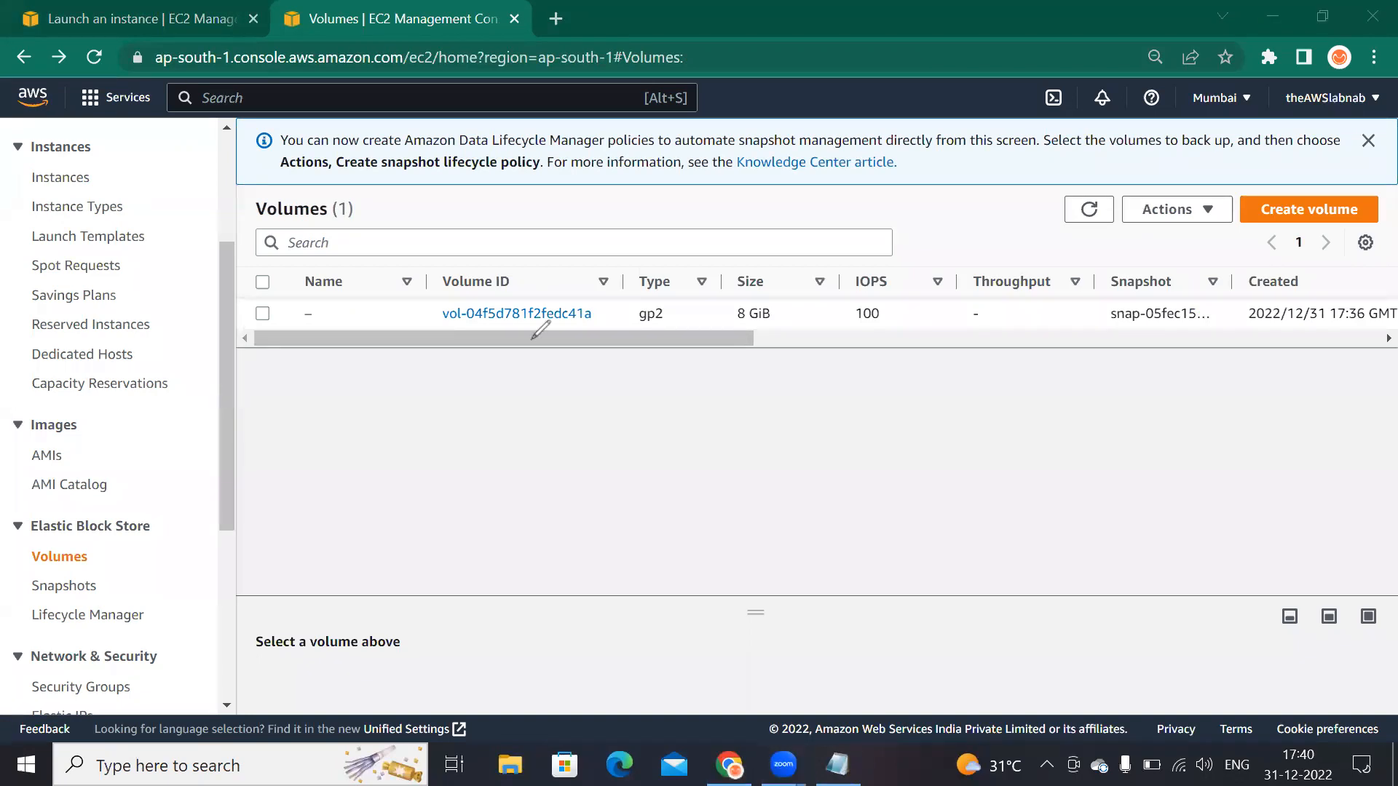
{"action": "mouse_move", "coordinate": [473, 420]}
{"action": "left_mouse_down"}
{"action": "mouse_move", "coordinate": [466, 432]}
{"action": "mouse_move", "coordinate": [569, 383]}
{"action": "mouse_move", "coordinate": [563, 397]}
{"action": "left_mouse_up"}
{"action": "mouse_move", "coordinate": [475, 464]}
{"action": "left_mouse_down"}
{"action": "mouse_move", "coordinate": [455, 414]}
{"action": "mouse_move", "coordinate": [509, 436]}
{"action": "left_mouse_up"}
{"action": "mouse_move", "coordinate": [694, 431]}
{"action": "left_mouse_down"}
{"action": "mouse_move", "coordinate": [765, 449]}
{"action": "mouse_move", "coordinate": [711, 406]}
{"action": "mouse_move", "coordinate": [849, 445]}
{"action": "left_mouse_up"}
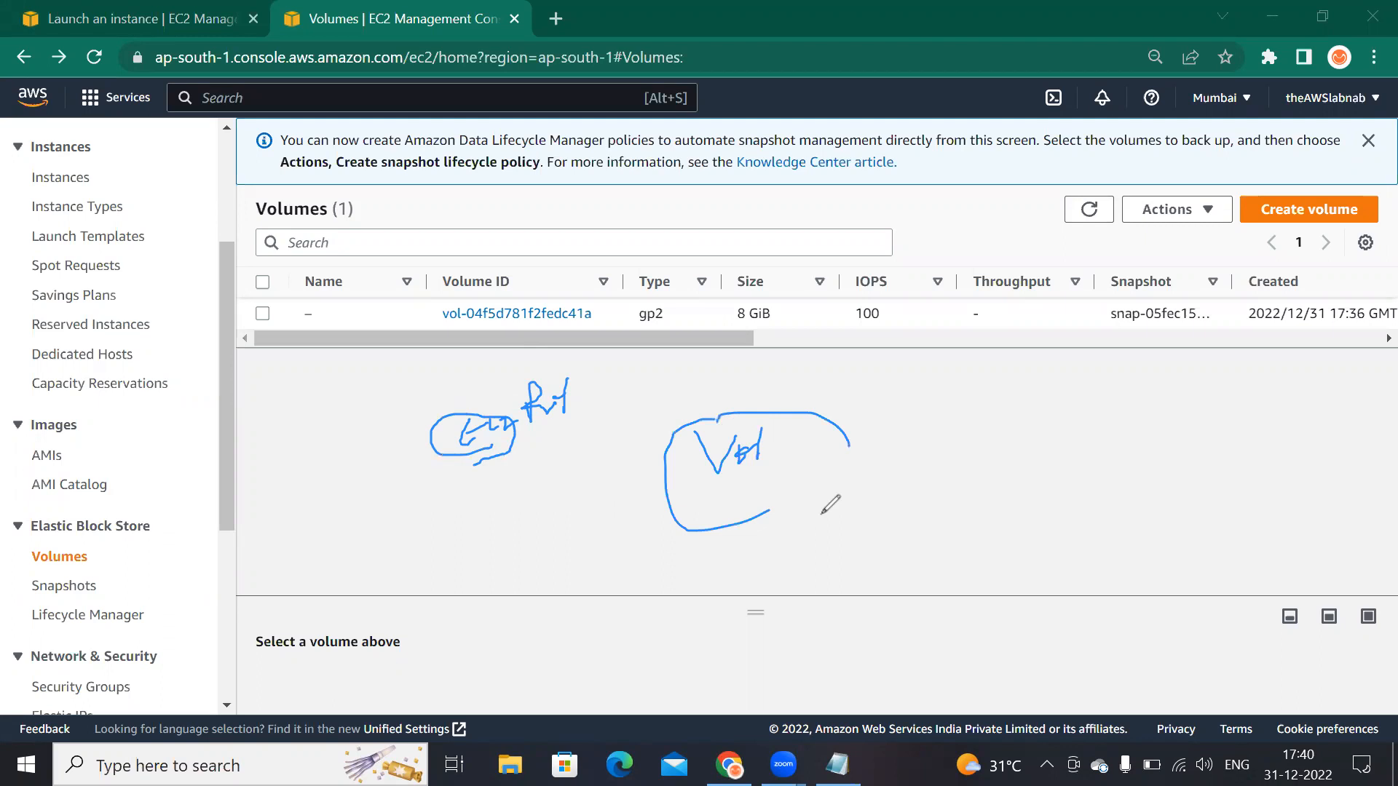
{"action": "mouse_move", "coordinate": [1026, 497]}
{"action": "left_mouse_down"}
{"action": "mouse_move", "coordinate": [1034, 473]}
{"action": "mouse_move", "coordinate": [1059, 492]}
{"action": "left_mouse_up"}
{"action": "left_click", "coordinate": [1042, 491]}
{"action": "mouse_move", "coordinate": [1057, 498]}
{"action": "left_mouse_down"}
{"action": "mouse_move", "coordinate": [1071, 468]}
{"action": "mouse_move", "coordinate": [1093, 503]}
{"action": "mouse_move", "coordinate": [1105, 486]}
{"action": "left_mouse_up"}
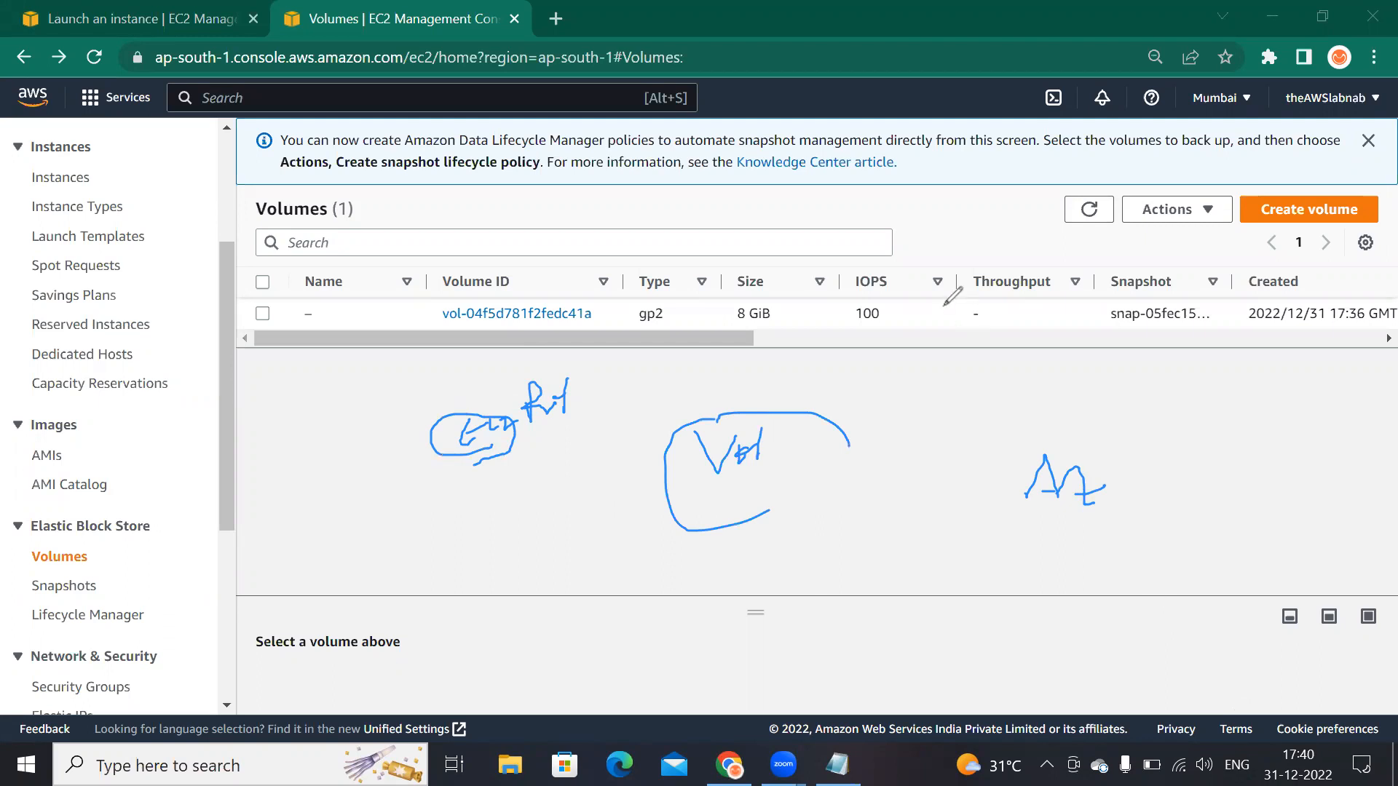
{"action": "left_click", "coordinate": [704, 82]}
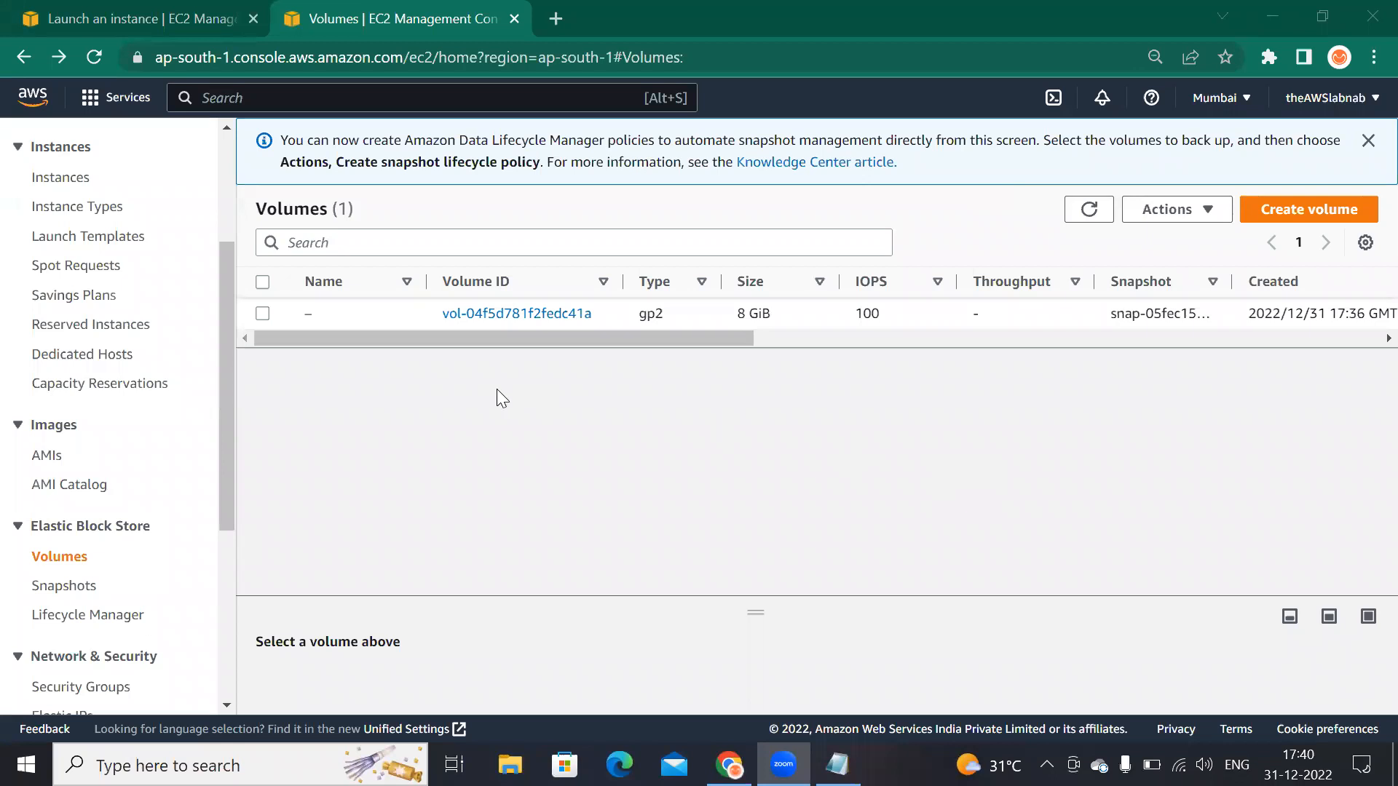
Step: Check the running instance's availability zone in the Instances list, then return to the Volumes list
{"action": "left_click", "coordinate": [133, 13]}
{"action": "left_click", "coordinate": [168, 149]}
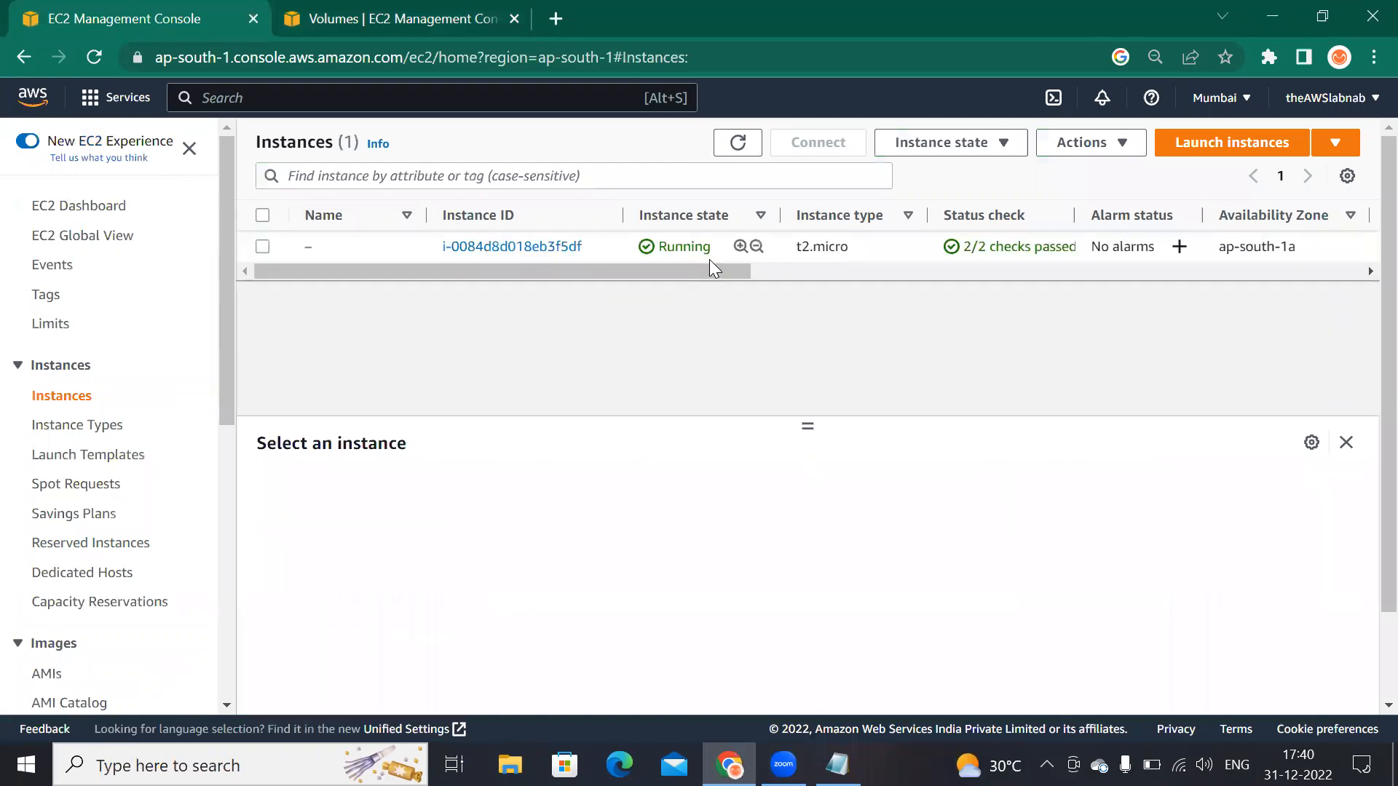
{"action": "left_click_drag", "start_coordinate": [709, 269], "coordinate": [883, 268]}
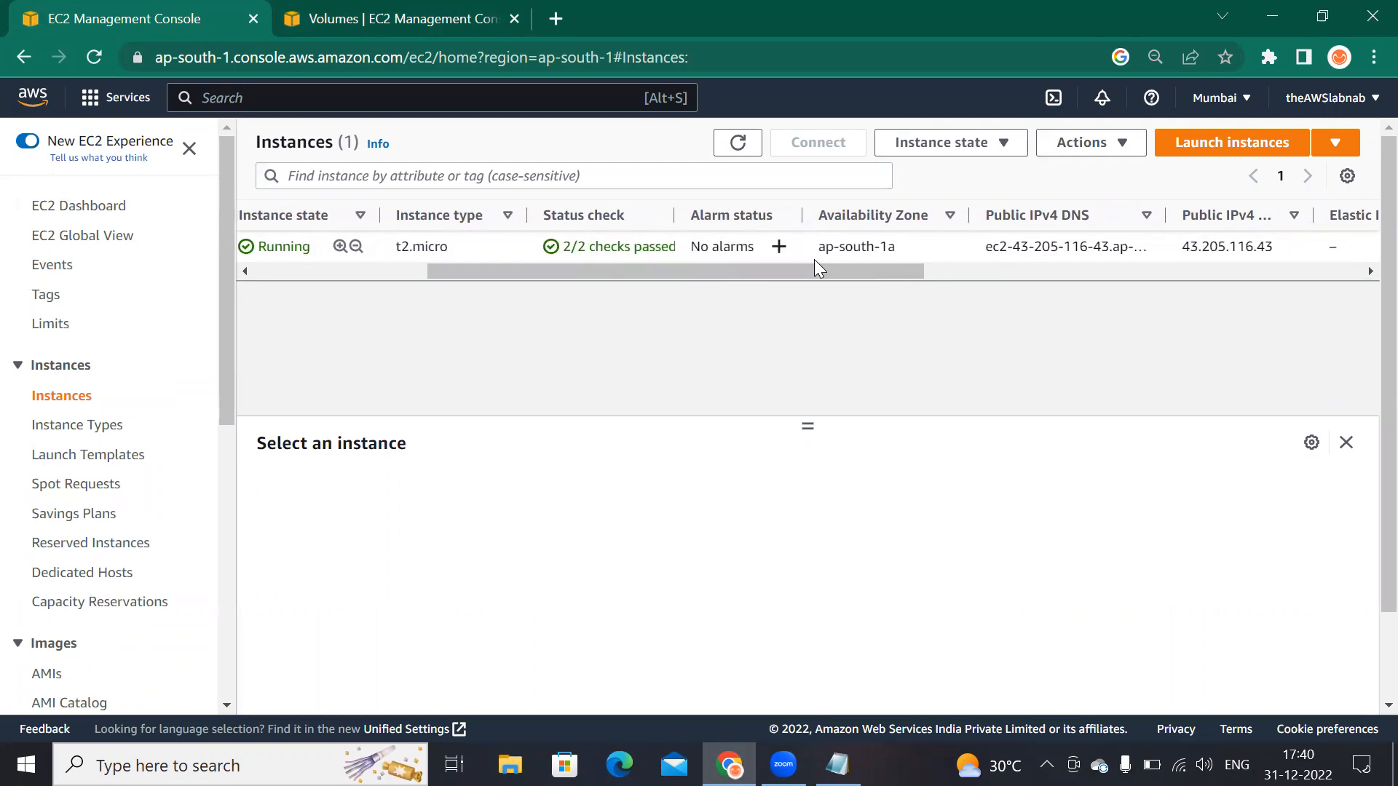
{"action": "left_click", "coordinate": [833, 256]}
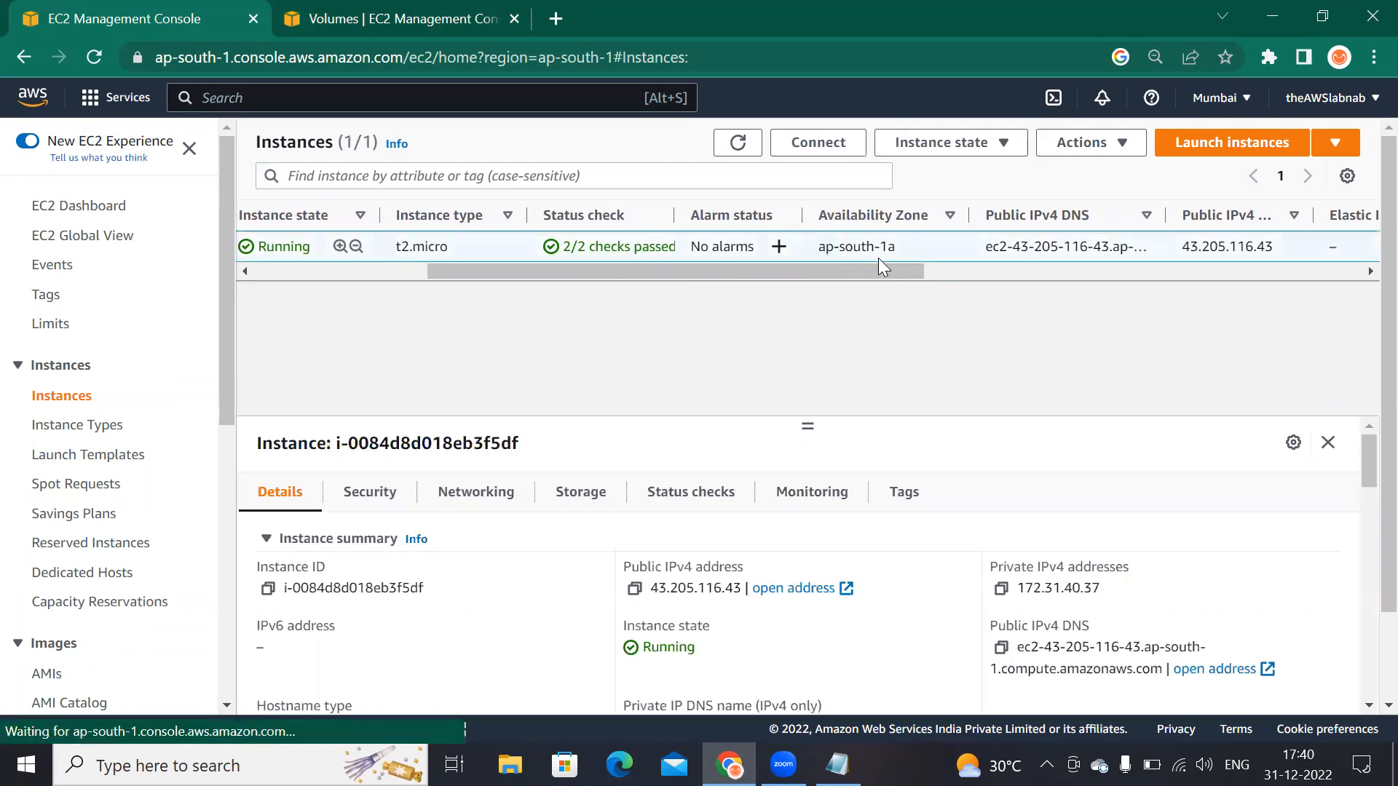
{"action": "left_click", "coordinate": [424, 20]}
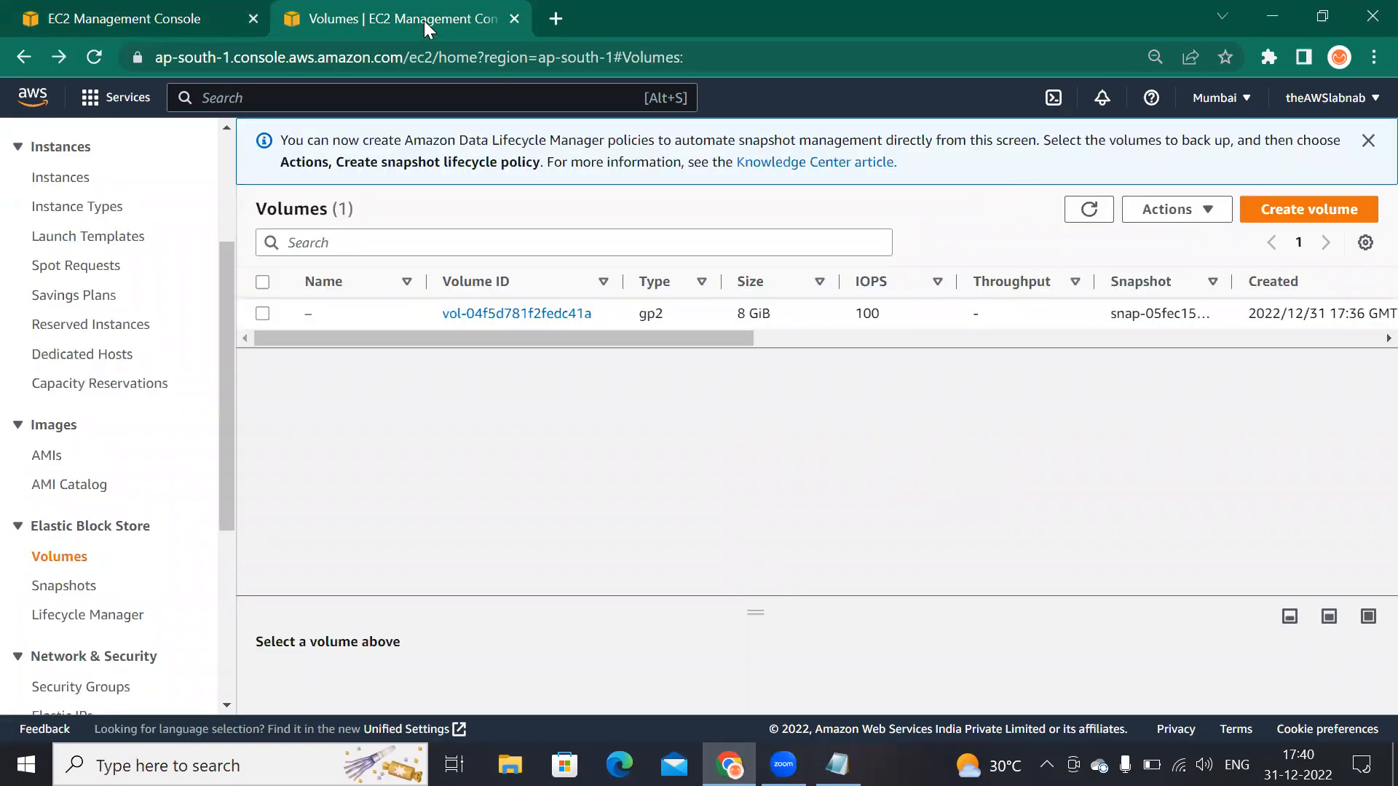
Step: Start creating a new volume, keep the General Purpose SSD (gp2) type, and set its size to 10 GiB
{"action": "left_click", "coordinate": [1318, 211]}
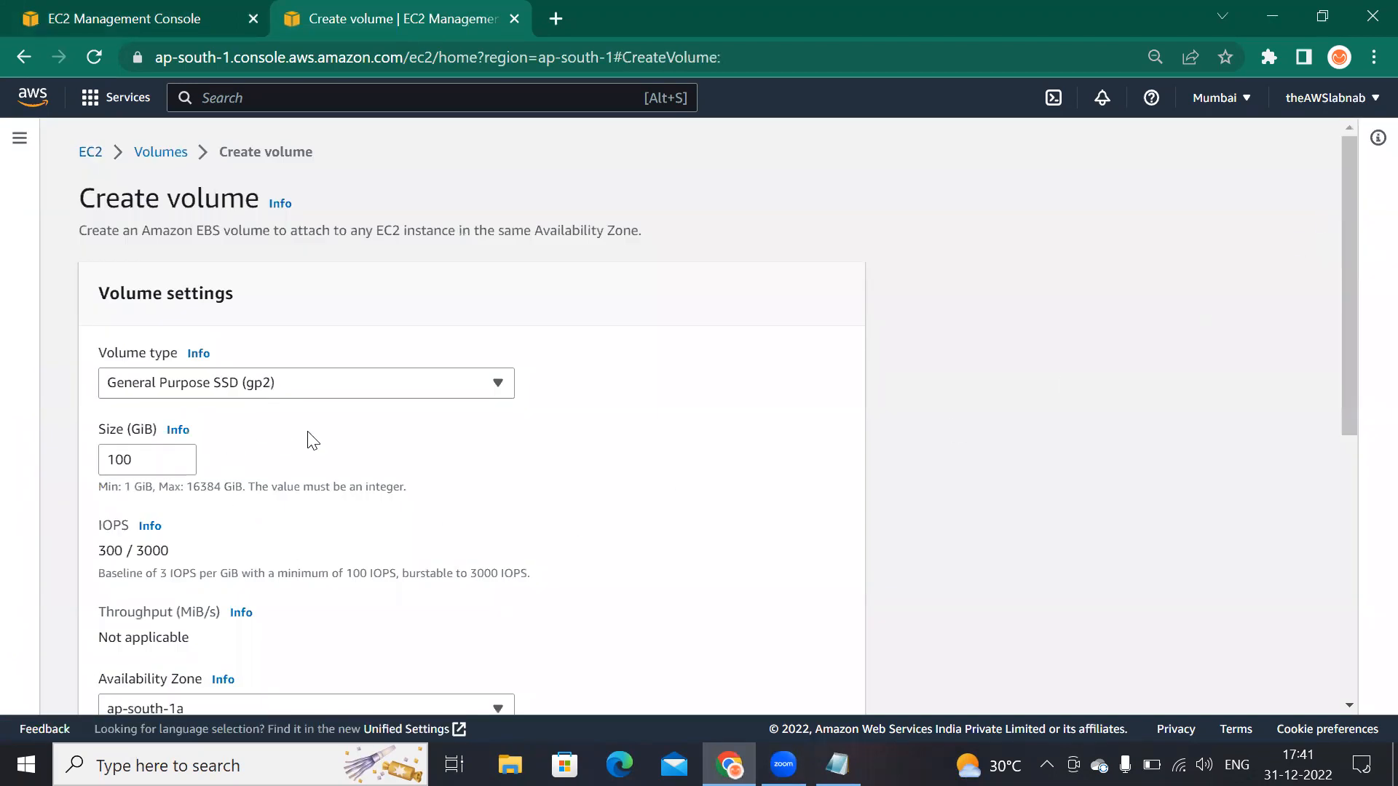
{"action": "left_click", "coordinate": [501, 392]}
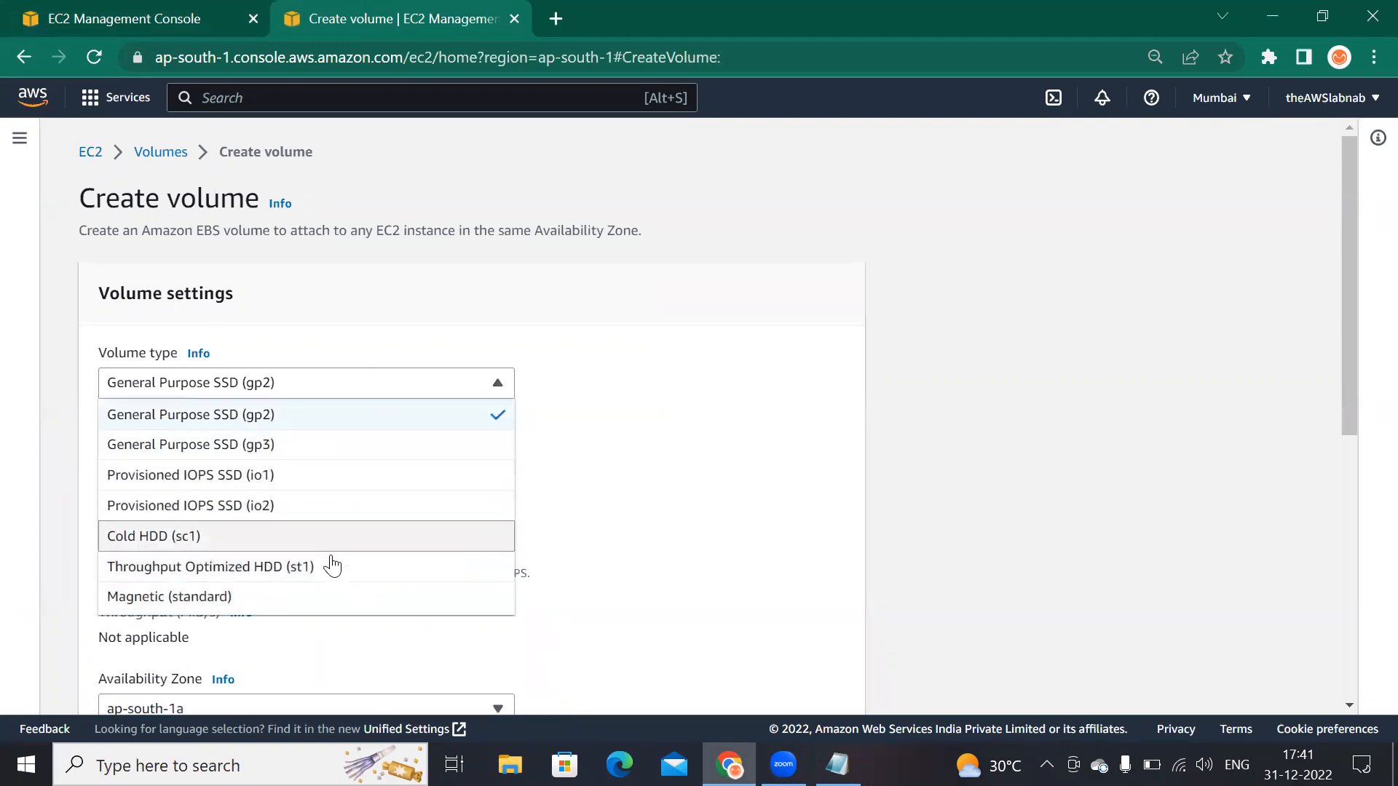
{"action": "left_click", "coordinate": [603, 412]}
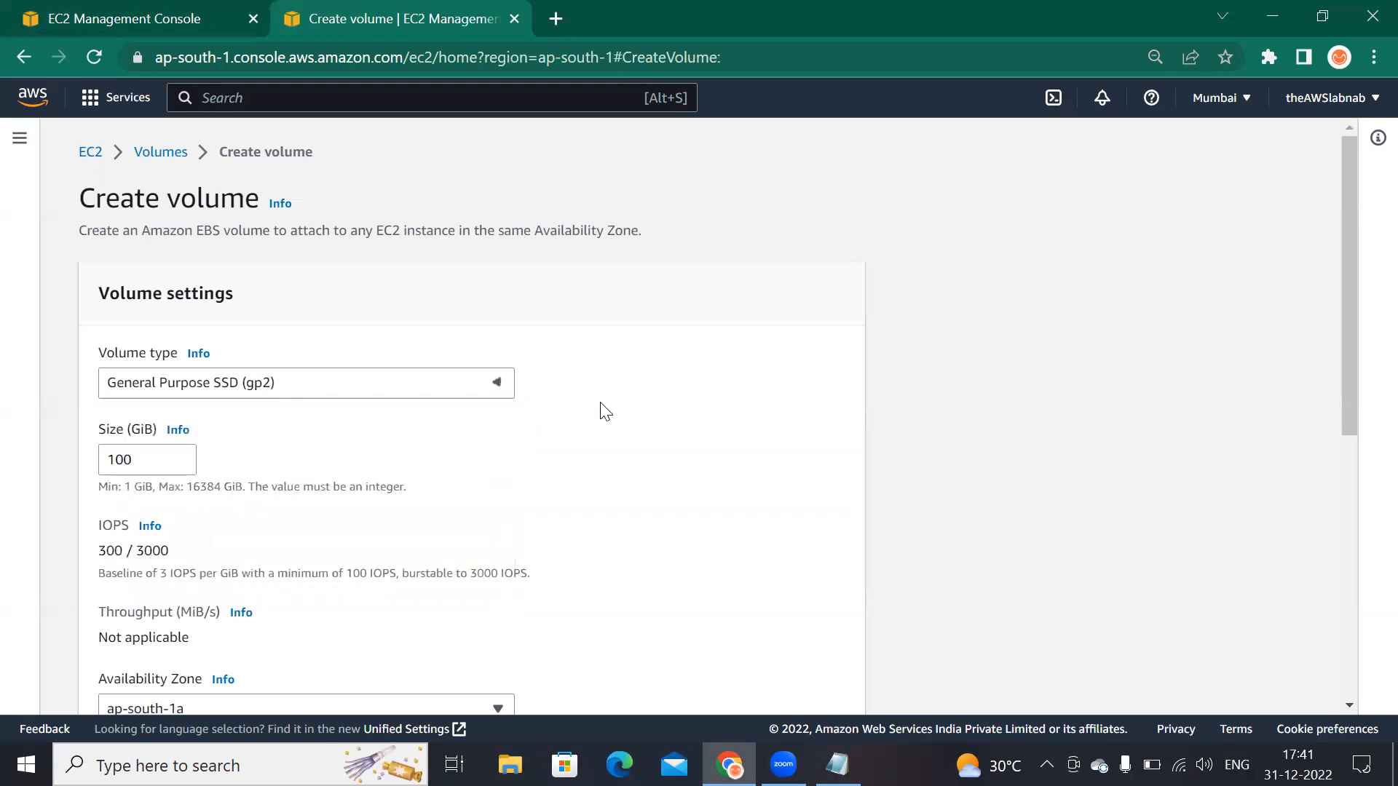
{"action": "left_click", "coordinate": [136, 459]}
{"action": "double_click", "coordinate": [135, 460]}
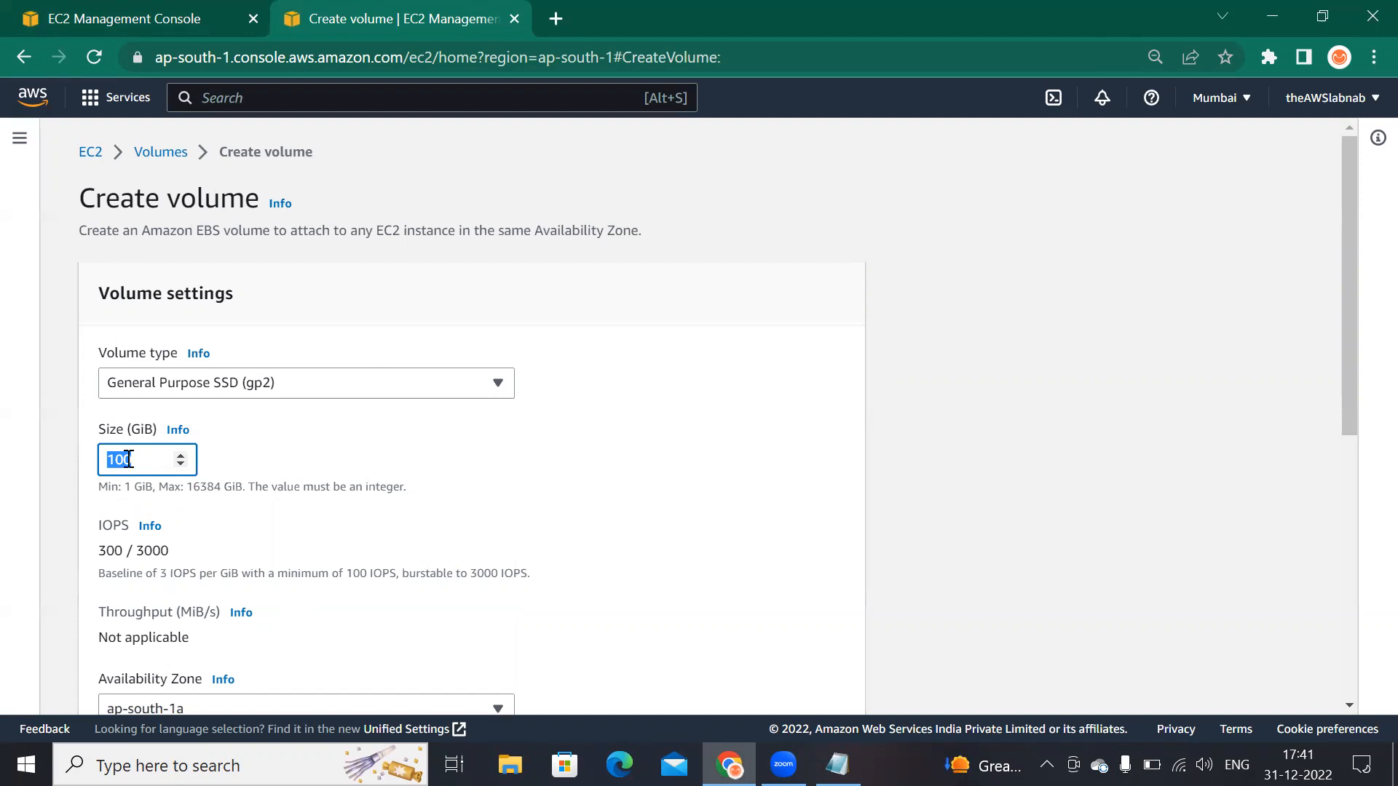
{"action": "type", "text": "10"}
Step: Review the size limits and compare the volume's availability zone with the instance's availability zone
{"action": "left_click_drag", "start_coordinate": [101, 486], "coordinate": [162, 504]}
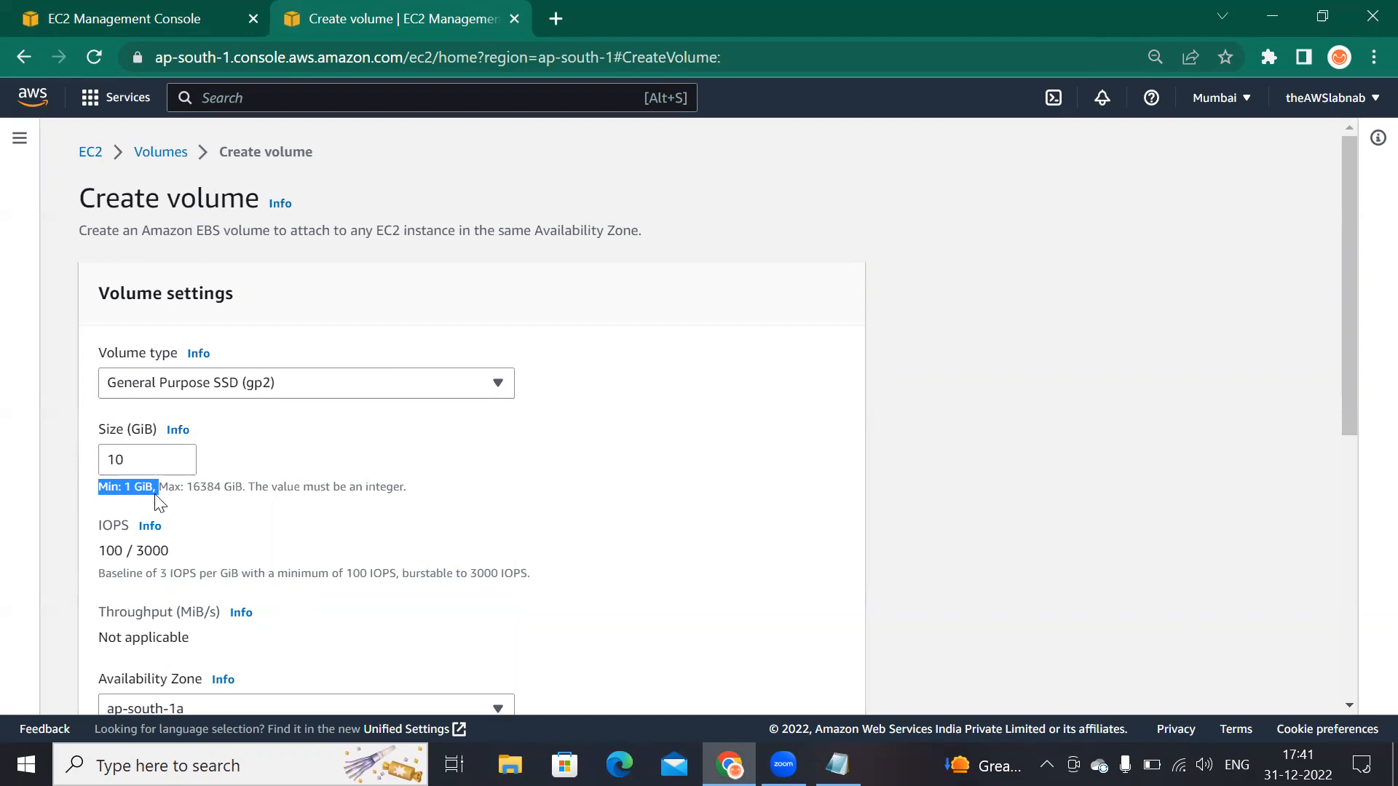
{"action": "left_click", "coordinate": [187, 486]}
{"action": "left_click_drag", "start_coordinate": [187, 486], "coordinate": [223, 486]}
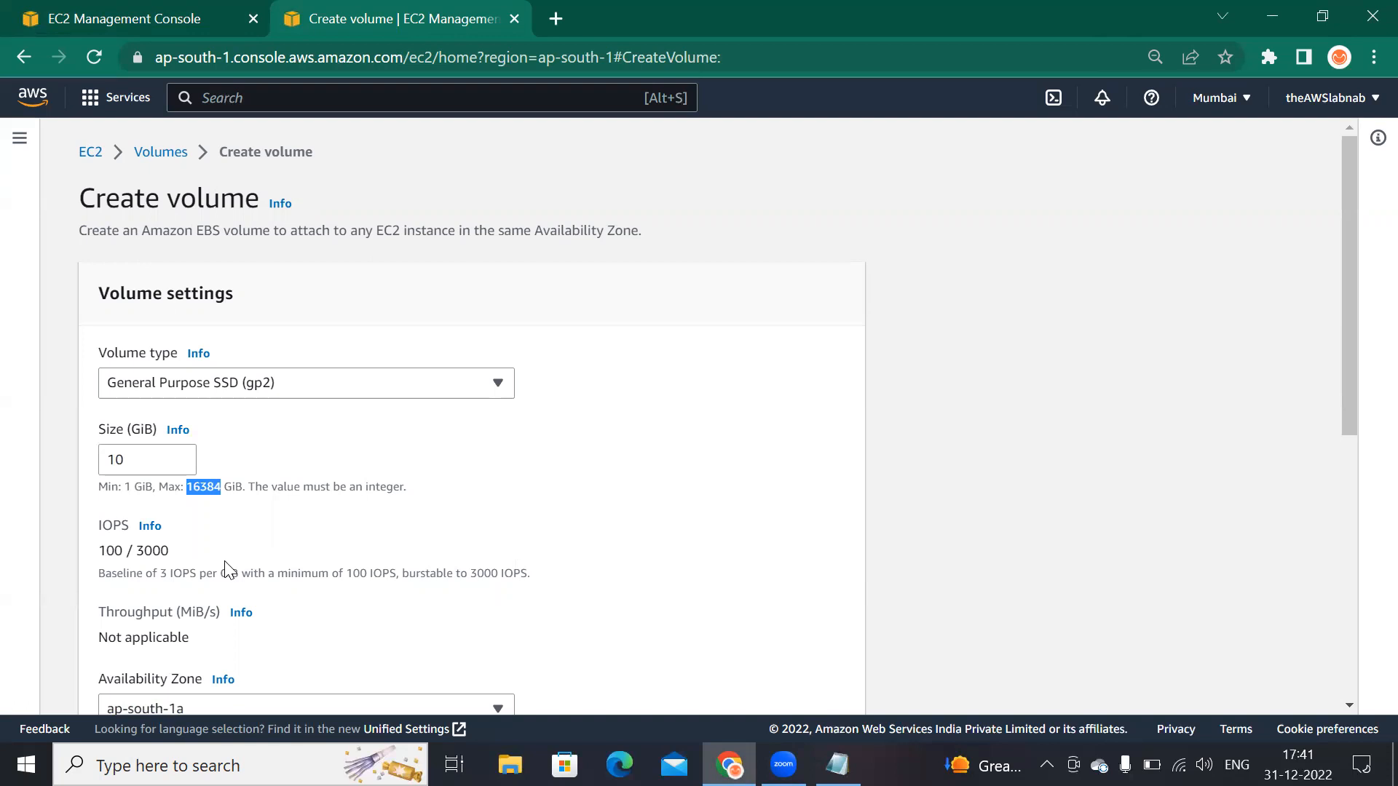
{"action": "scroll", "coordinate": [228, 572], "scroll_direction": "down", "scroll_amount": 3}
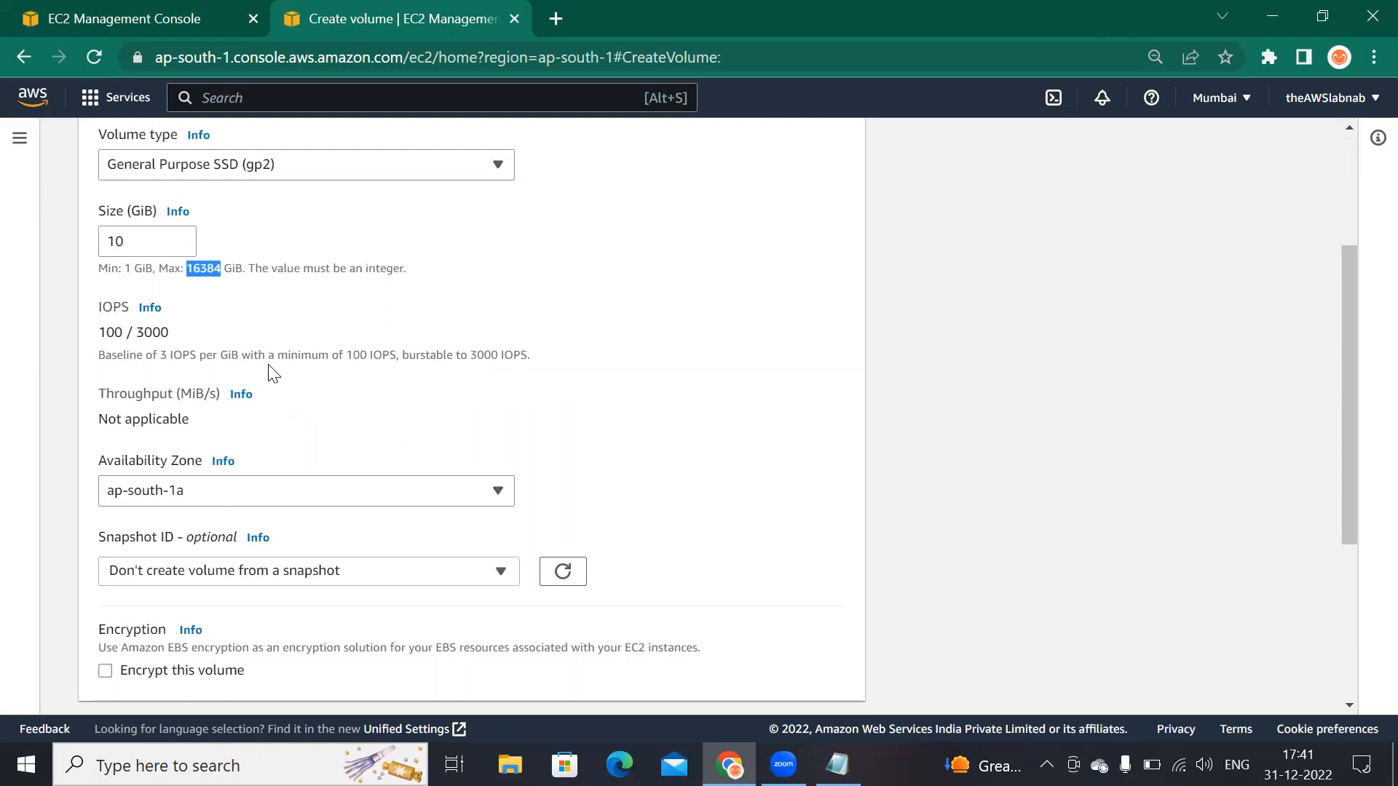
{"action": "left_click", "coordinate": [165, 497]}
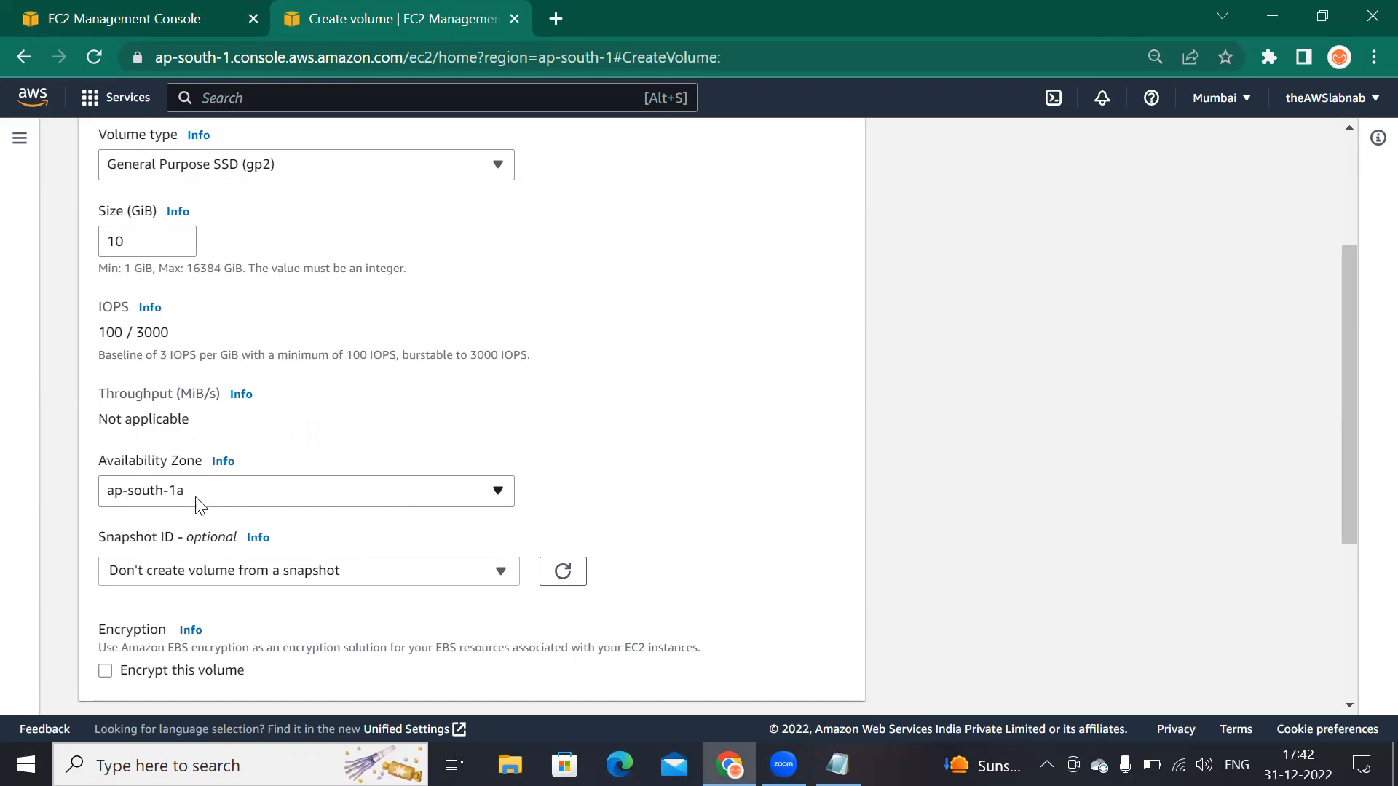
{"action": "left_click", "coordinate": [145, 21]}
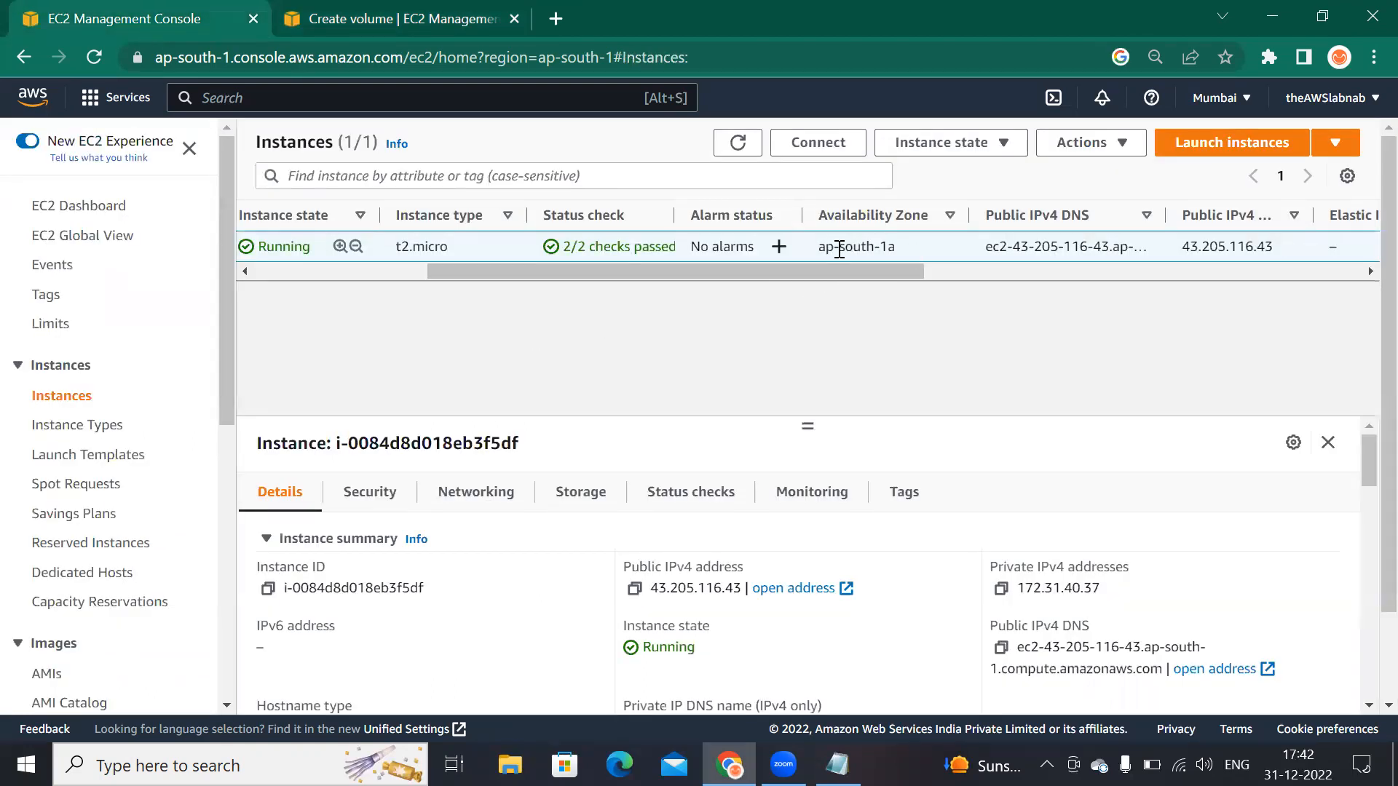
{"action": "left_click_drag", "start_coordinate": [911, 248], "coordinate": [816, 245]}
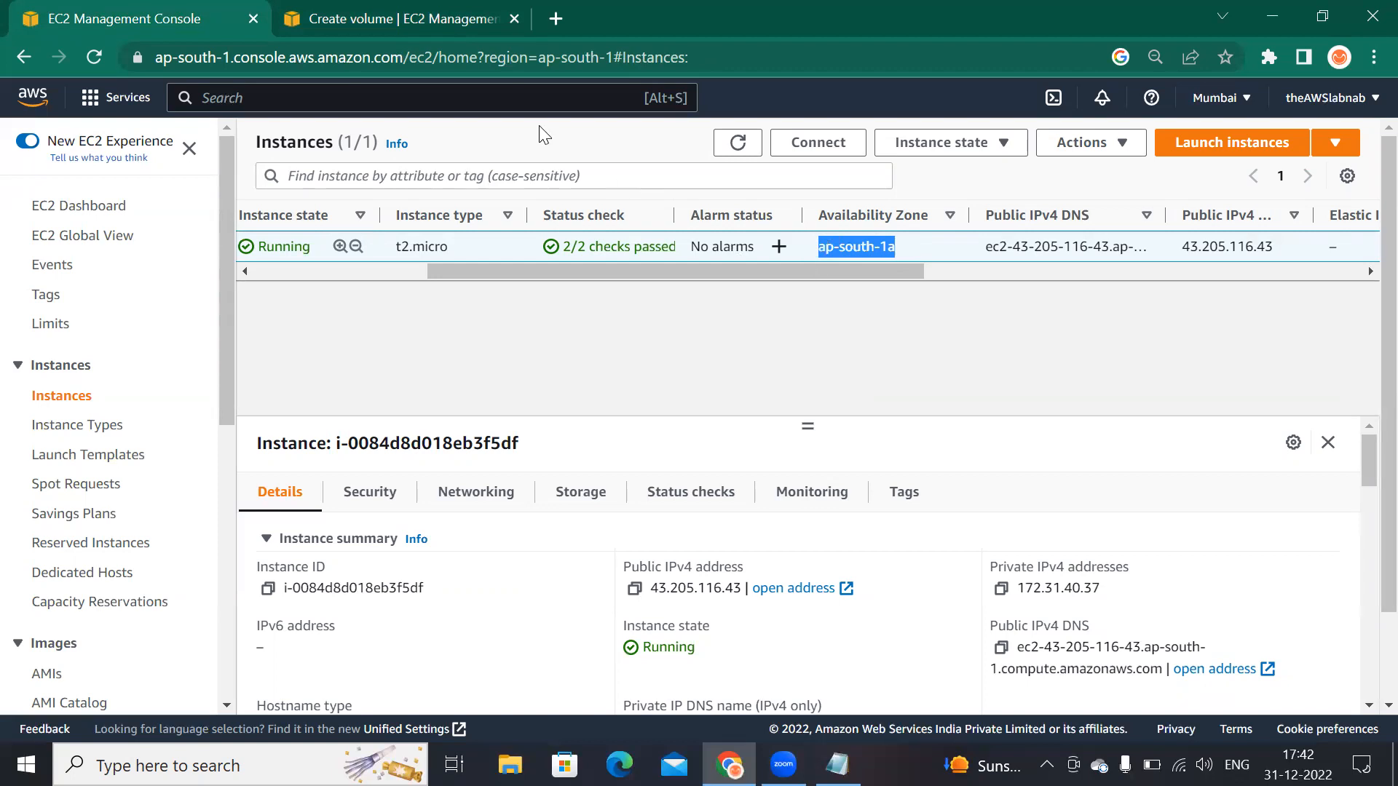
{"action": "left_click", "coordinate": [405, 20]}
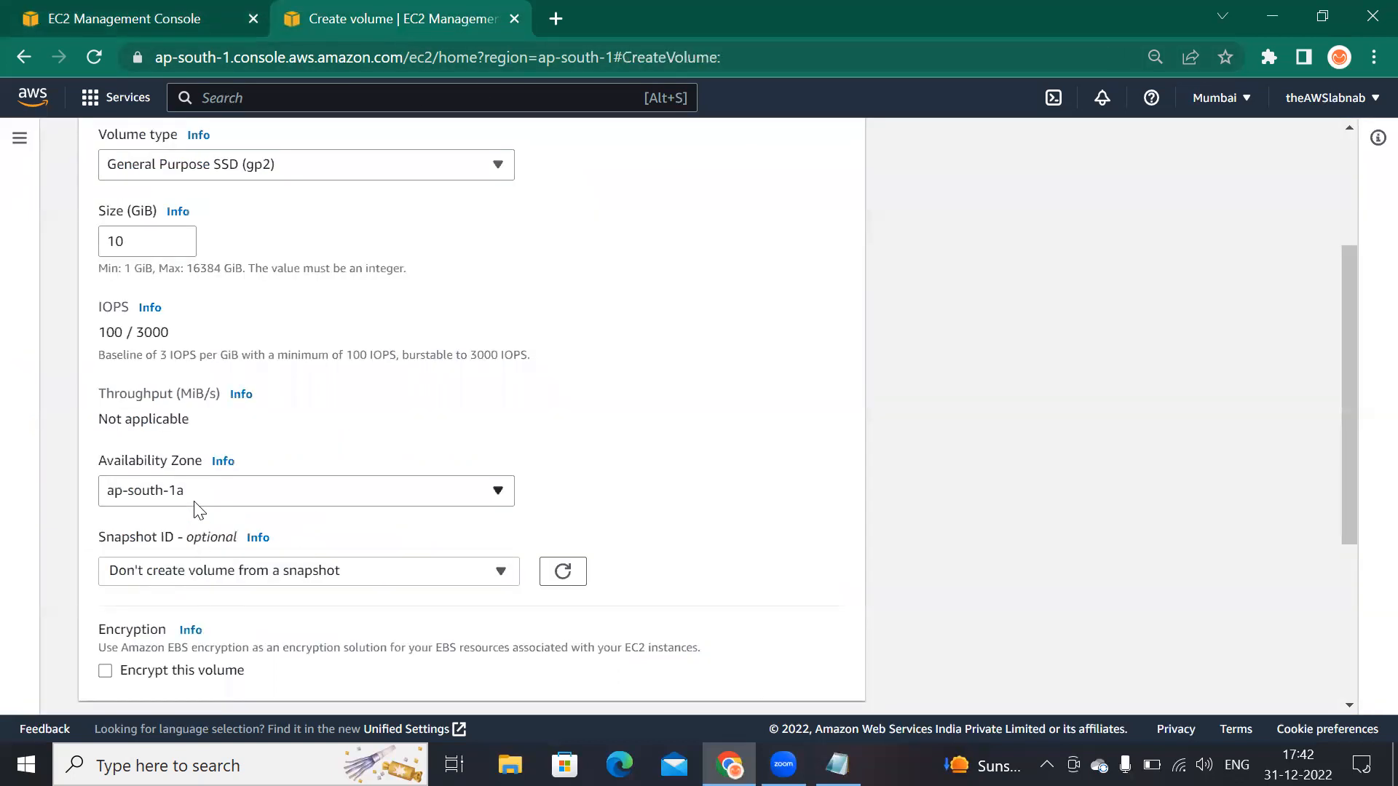
{"action": "scroll", "coordinate": [400, 583], "scroll_direction": "down", "scroll_amount": 4}
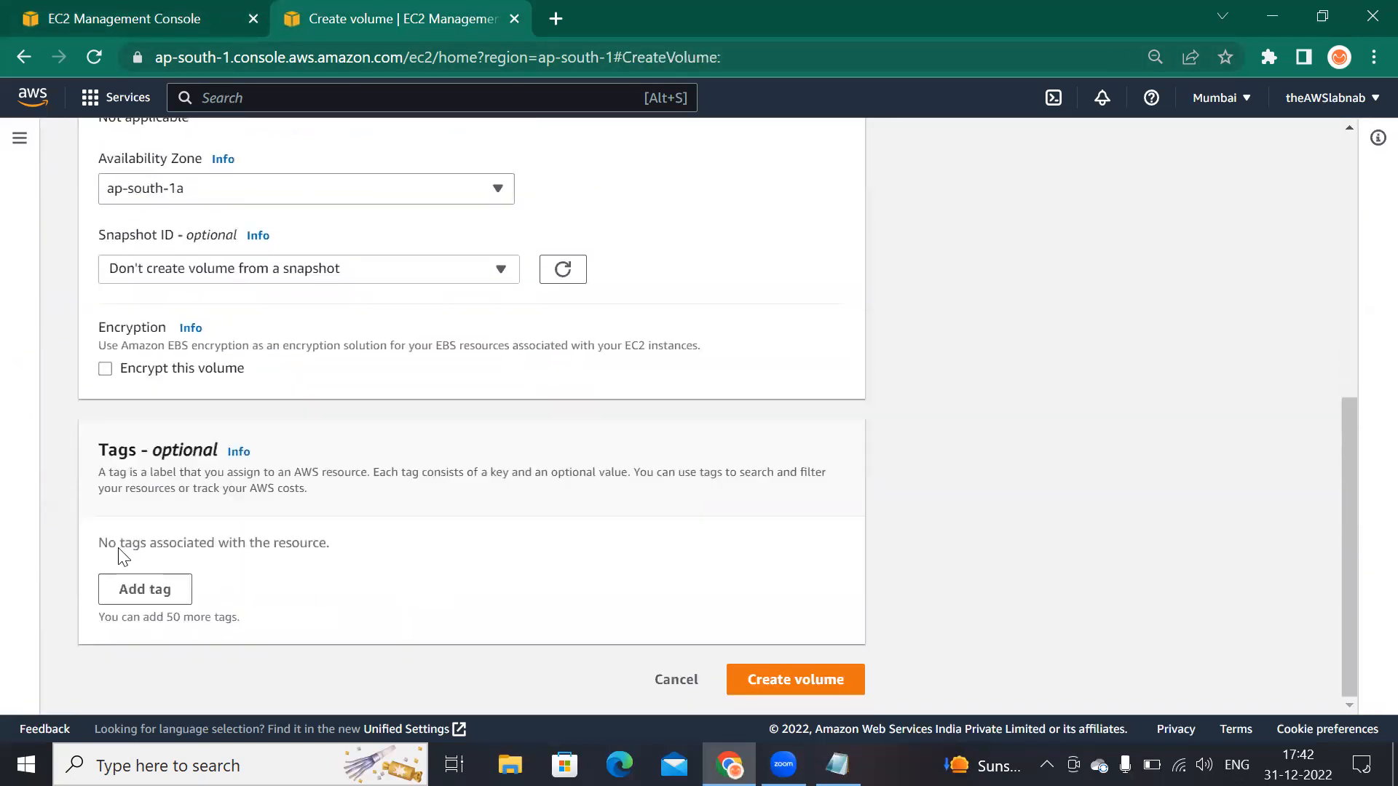
{"action": "left_click", "coordinate": [105, 369]}
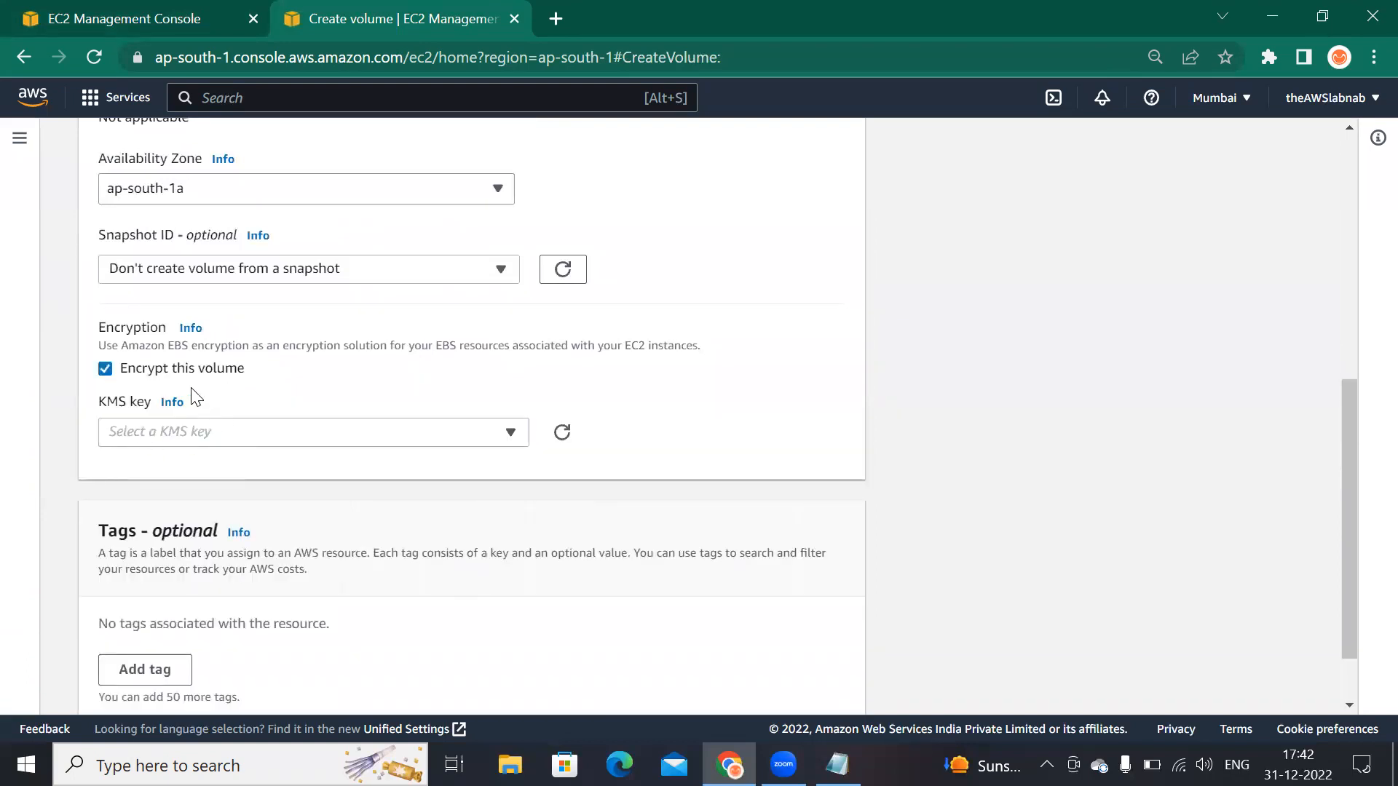
{"action": "left_click", "coordinate": [223, 435]}
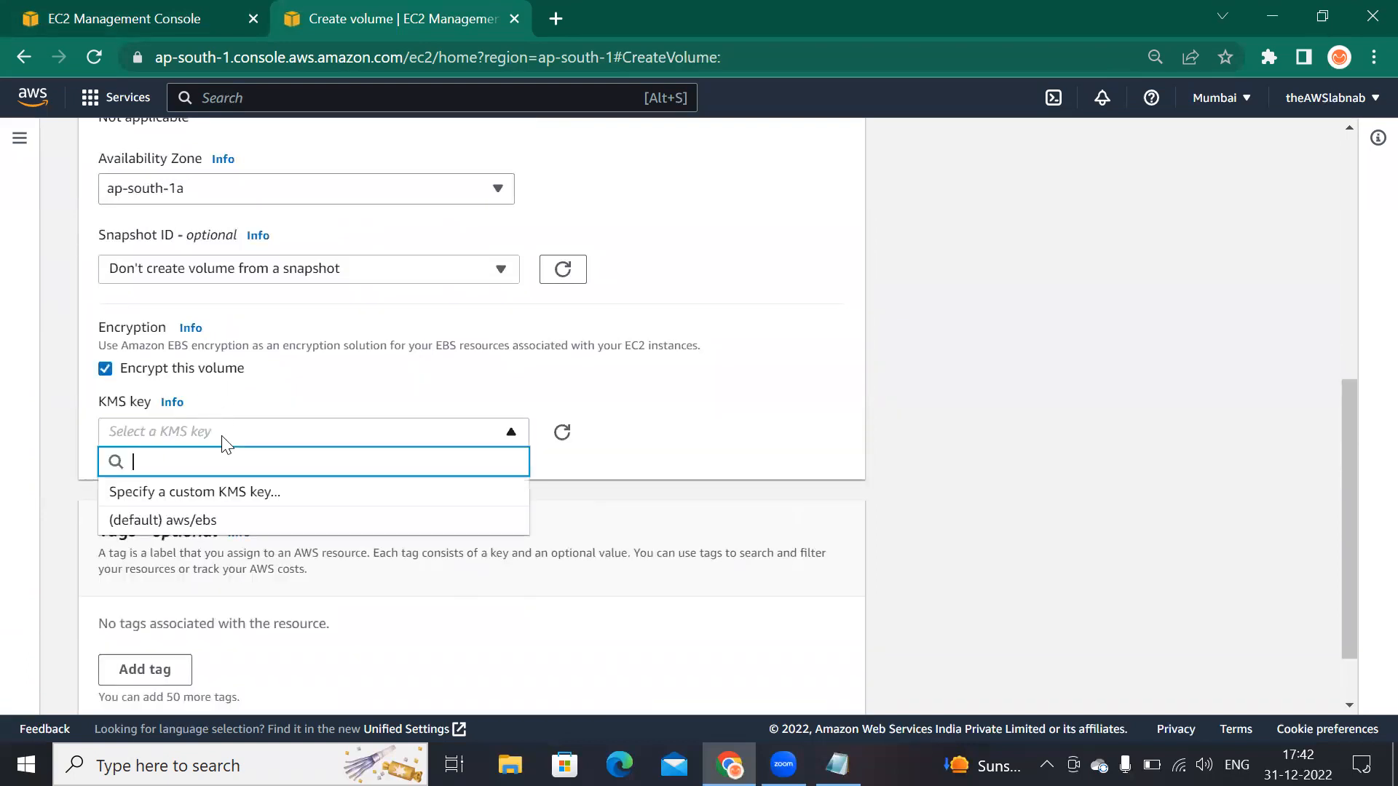
{"action": "left_click", "coordinate": [186, 526]}
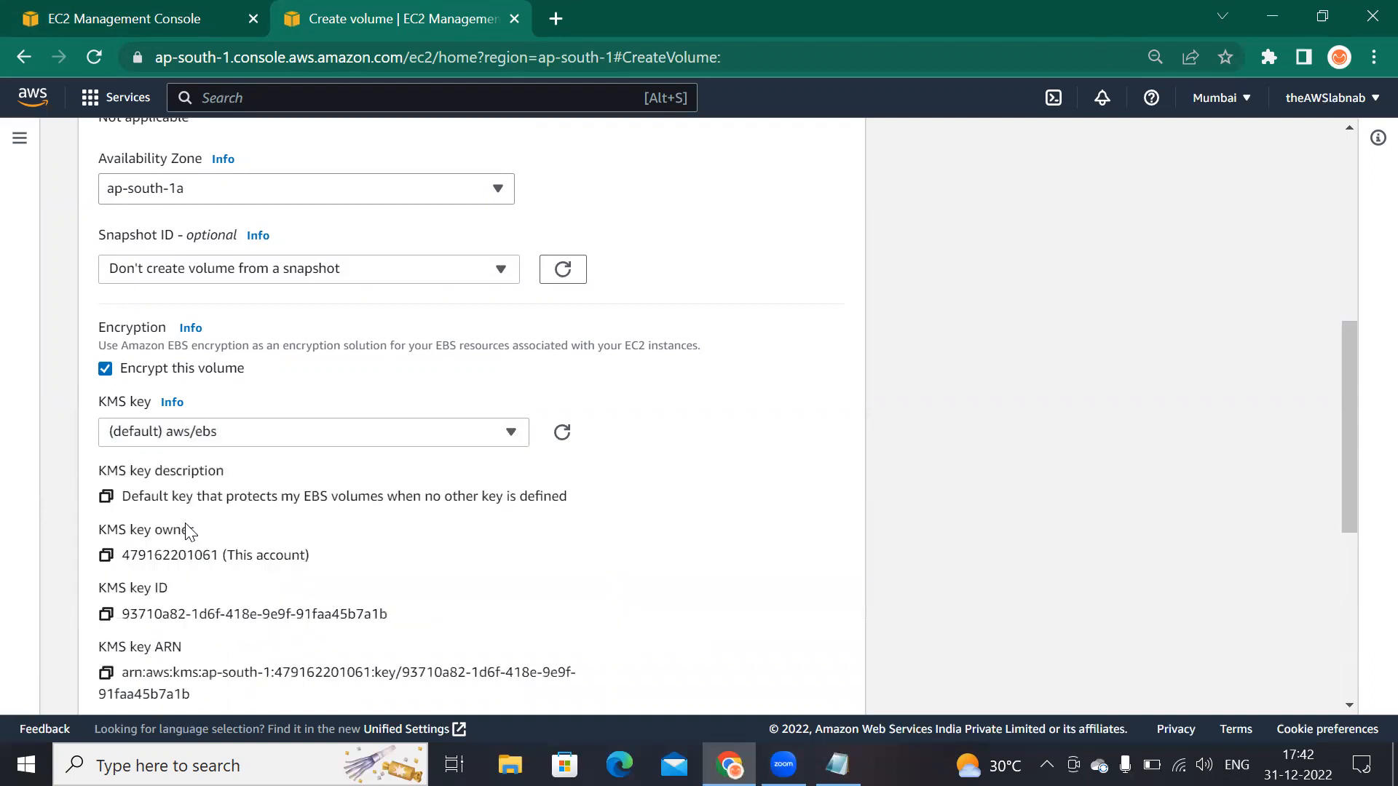
{"action": "scroll", "coordinate": [609, 531], "scroll_direction": "down", "scroll_amount": 2}
{"action": "scroll", "coordinate": [610, 533], "scroll_direction": "down", "scroll_amount": 1}
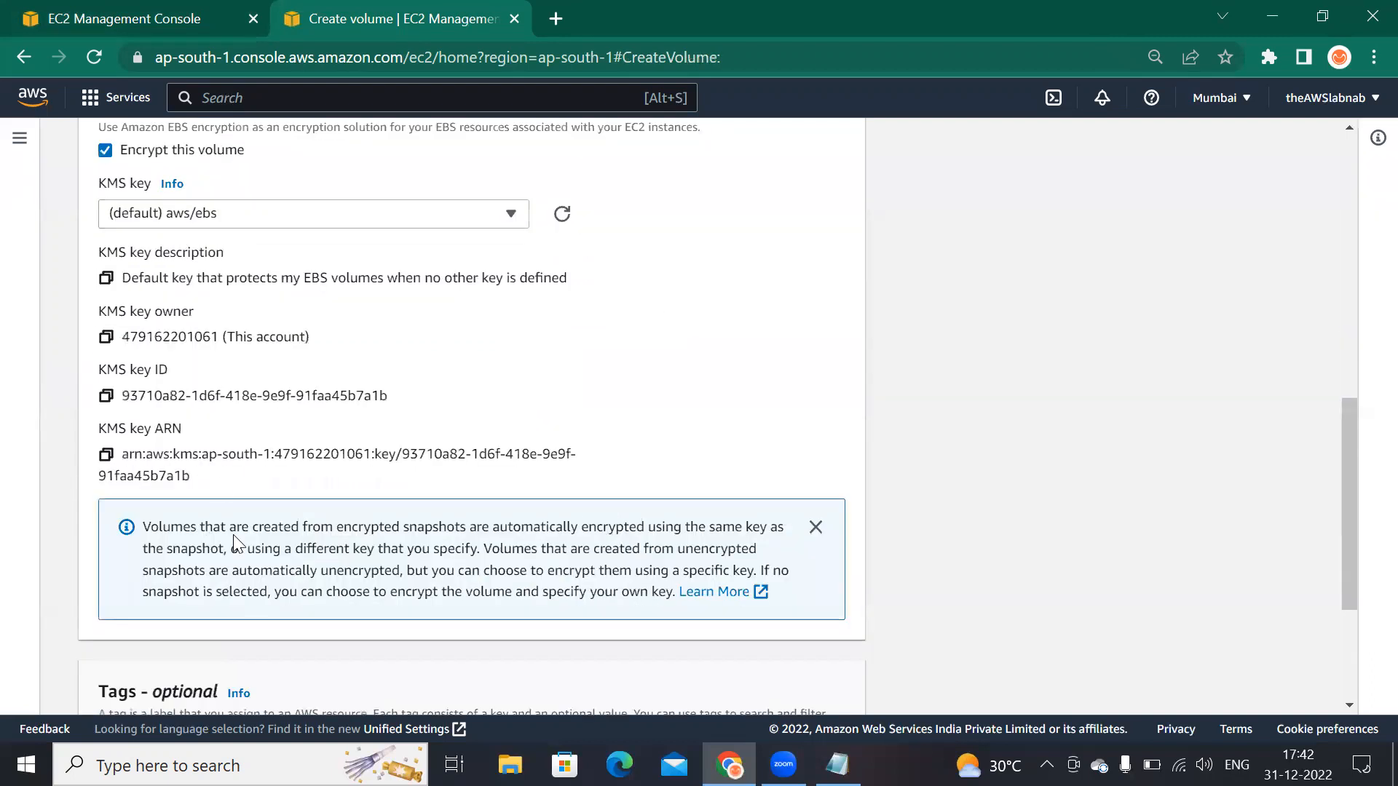
{"action": "scroll", "coordinate": [233, 539], "scroll_direction": "up", "scroll_amount": 3}
{"action": "left_click", "coordinate": [312, 431]}
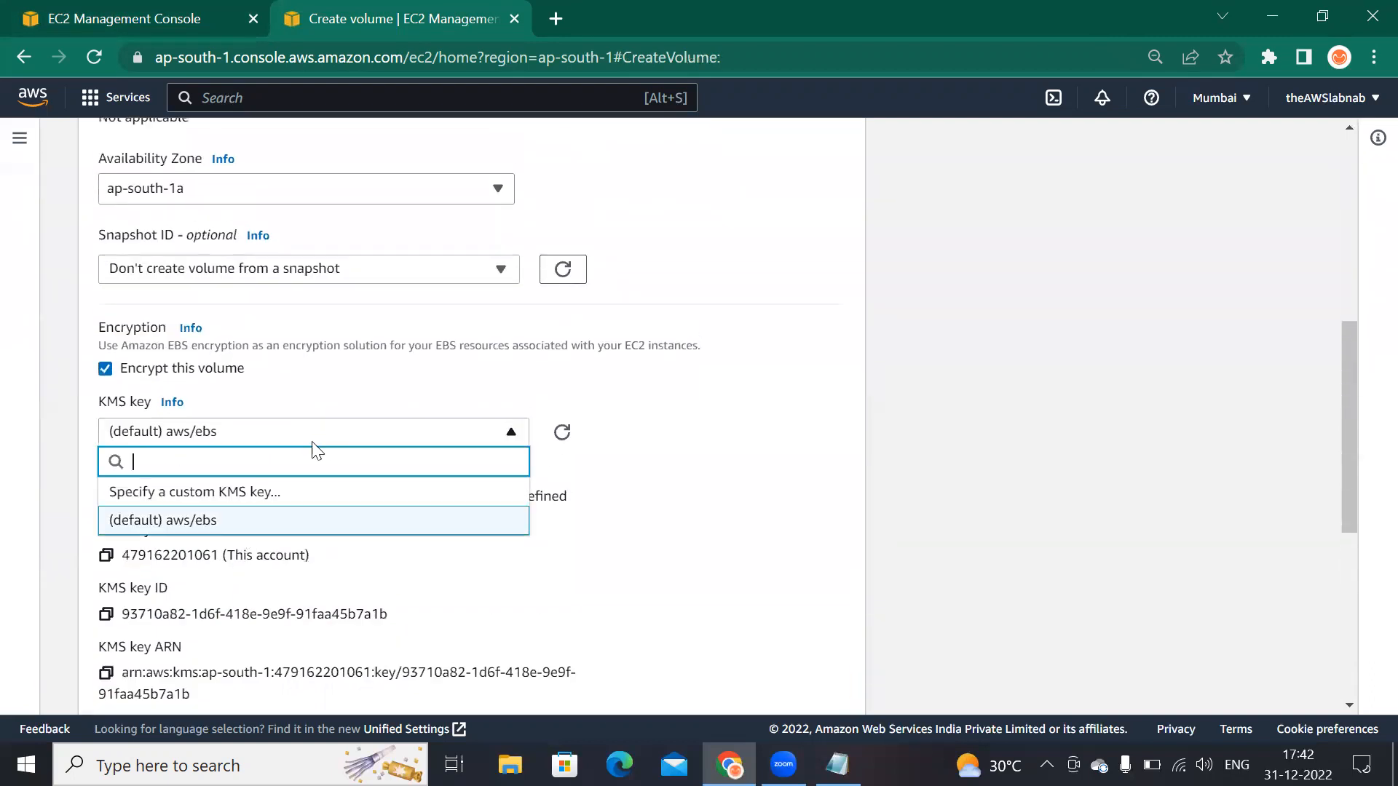
{"action": "double_click", "coordinate": [284, 501]}
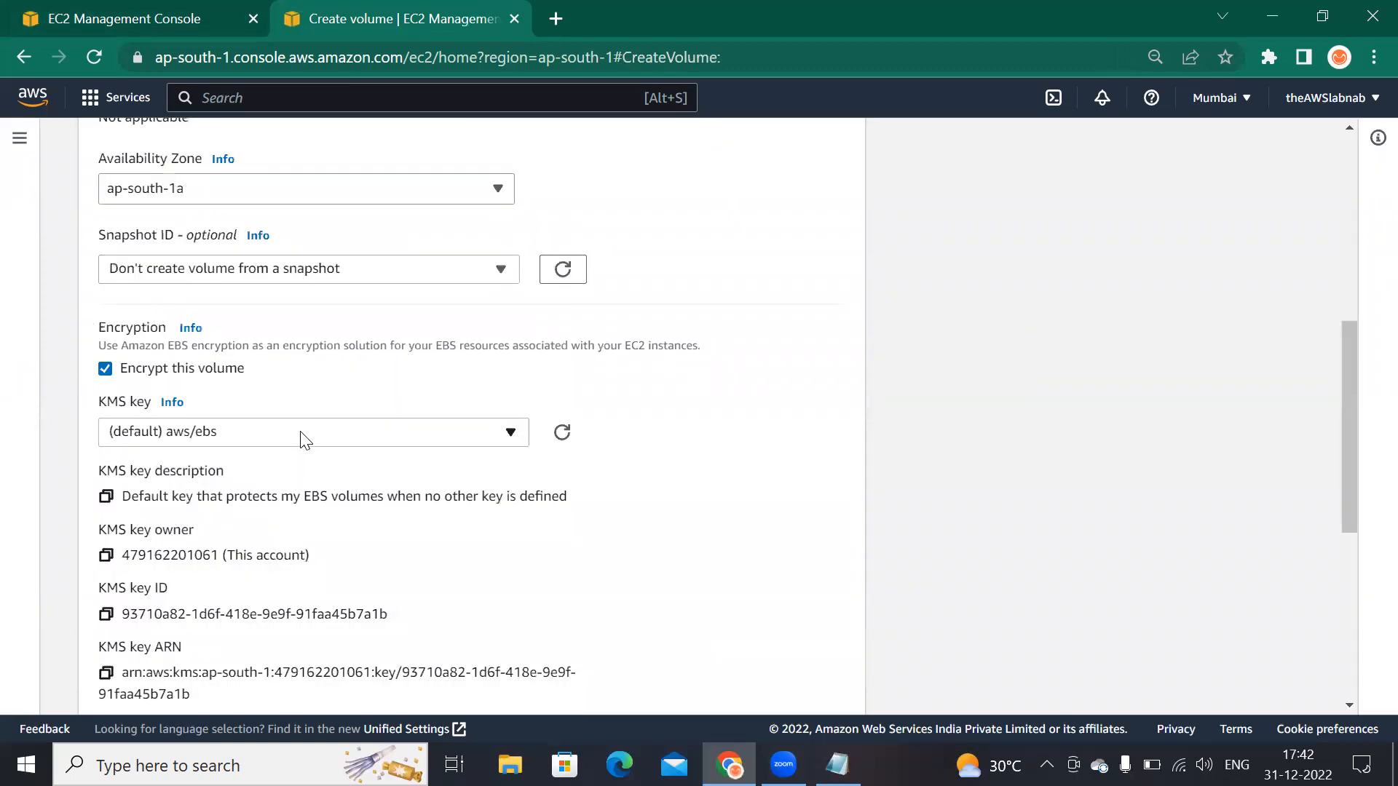
{"action": "left_click", "coordinate": [303, 437]}
{"action": "left_click", "coordinate": [267, 490]}
{"action": "left_click", "coordinate": [105, 369]}
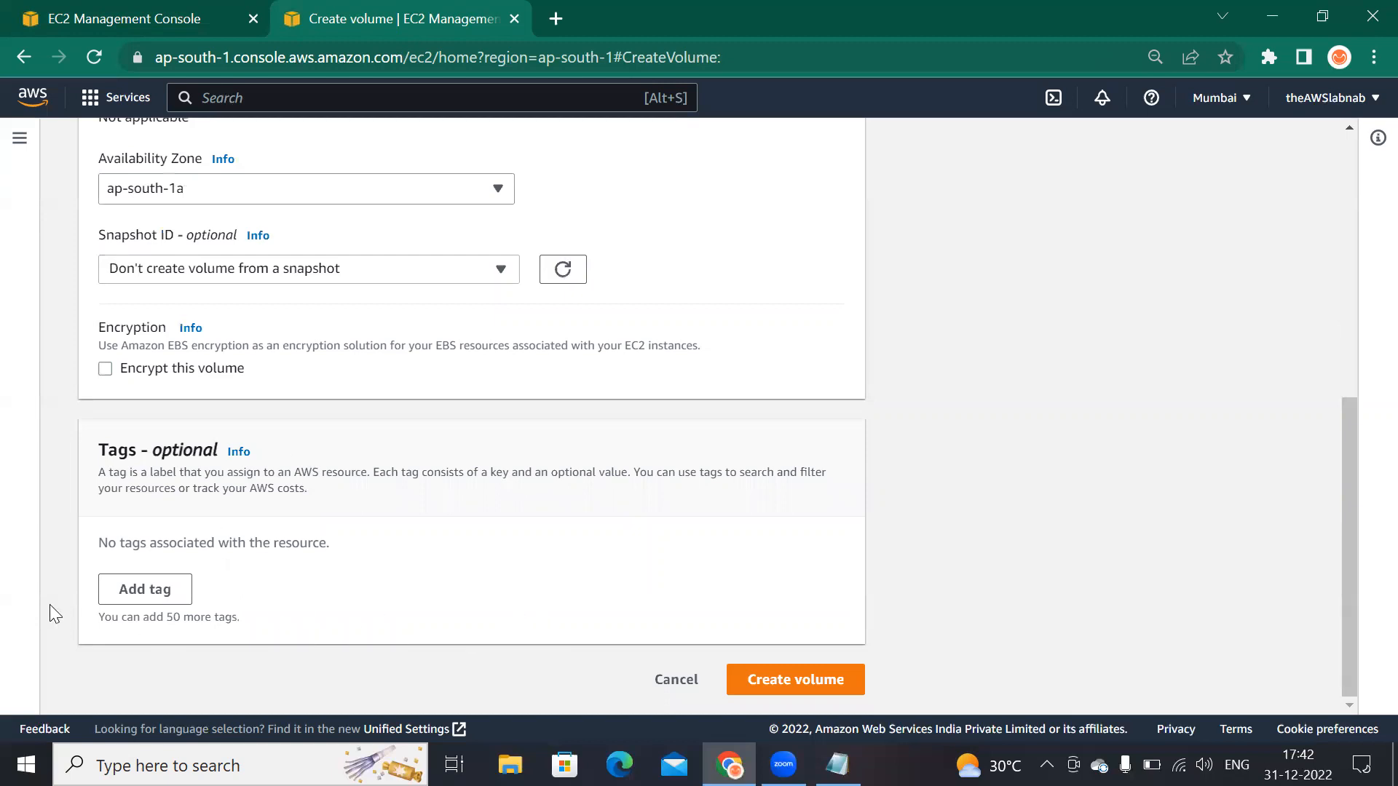
Step: Add a tag with key Name and value Prod-app-volume, then create the volume
{"action": "left_click", "coordinate": [144, 591]}
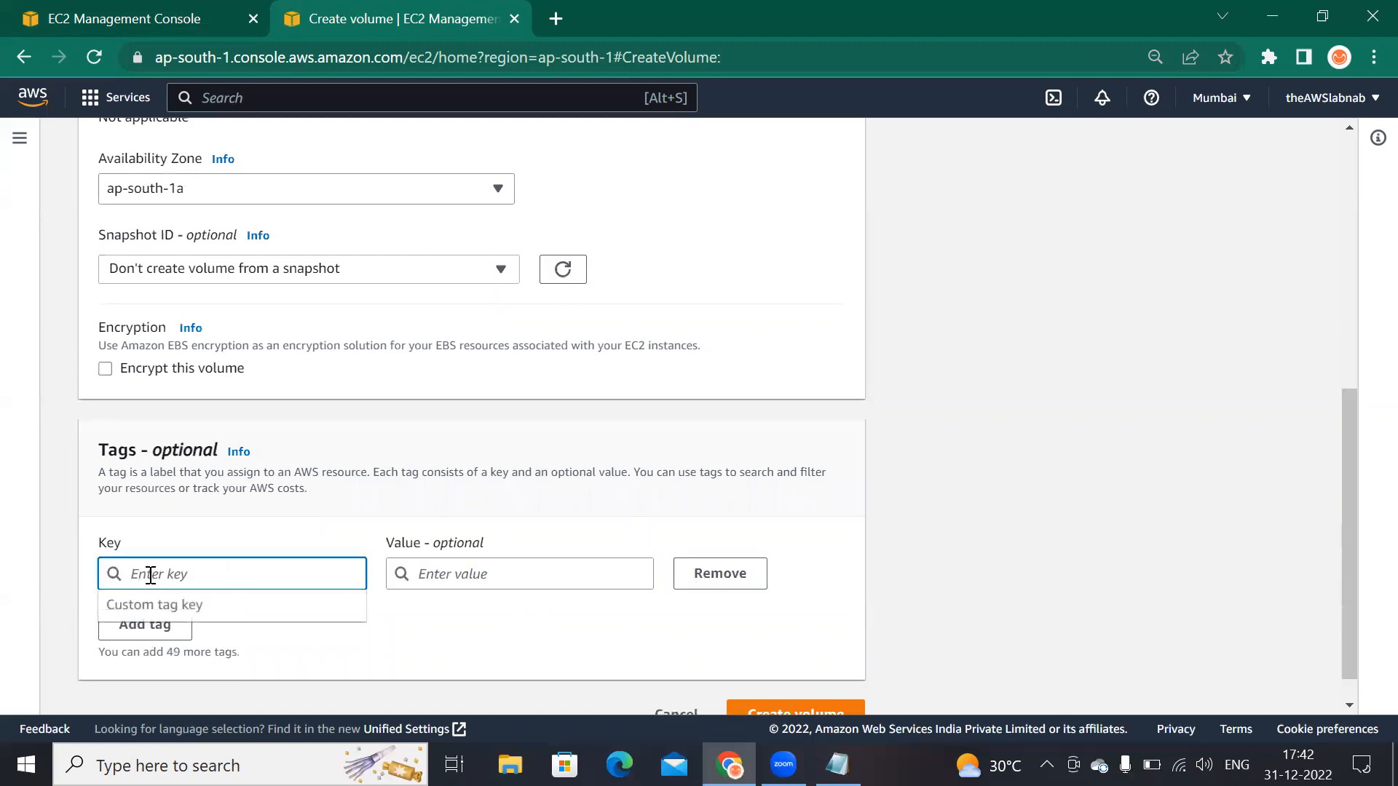
{"action": "type", "text": "Name"}
{"action": "key", "text": "Tab"}
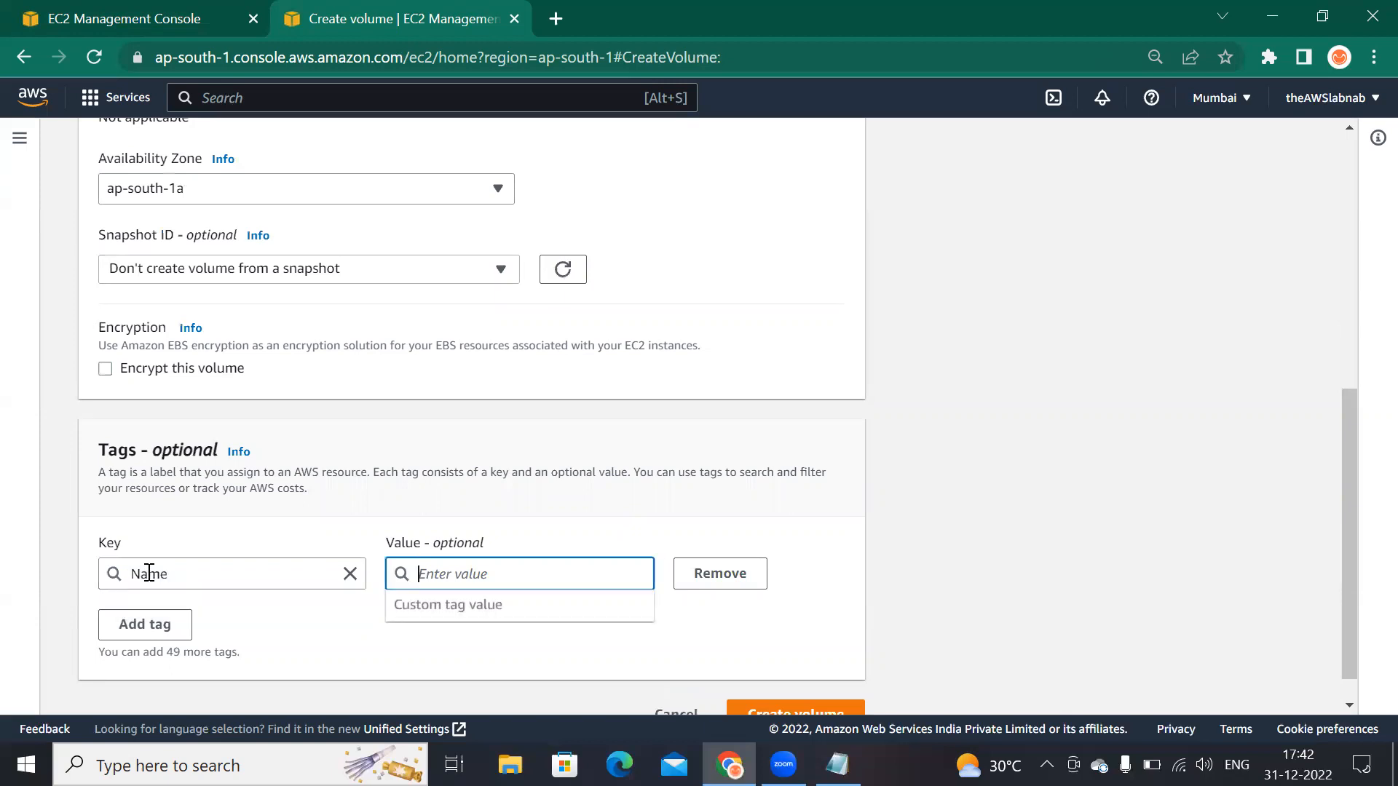
{"action": "type", "text": "Prod"}
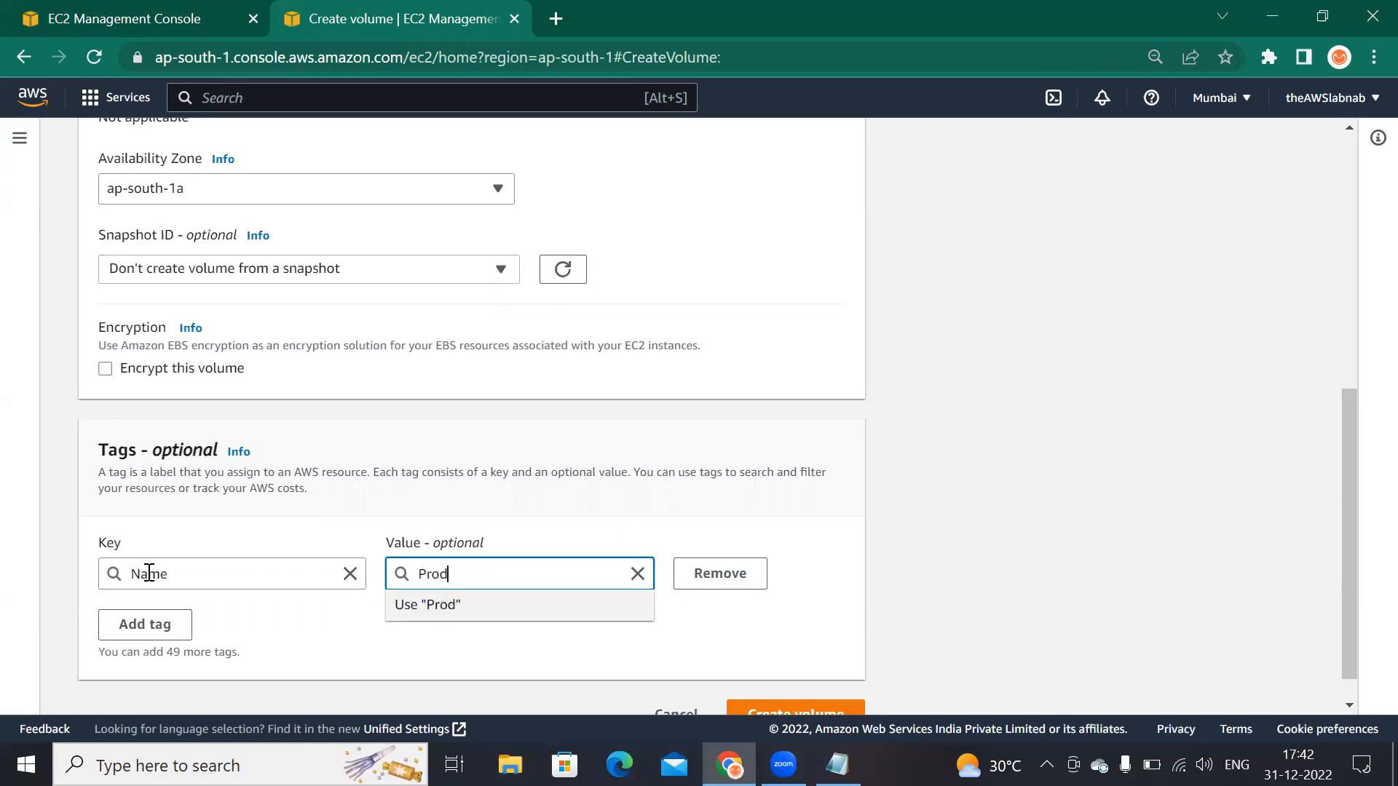
{"action": "type", "text": "-app-volume"}
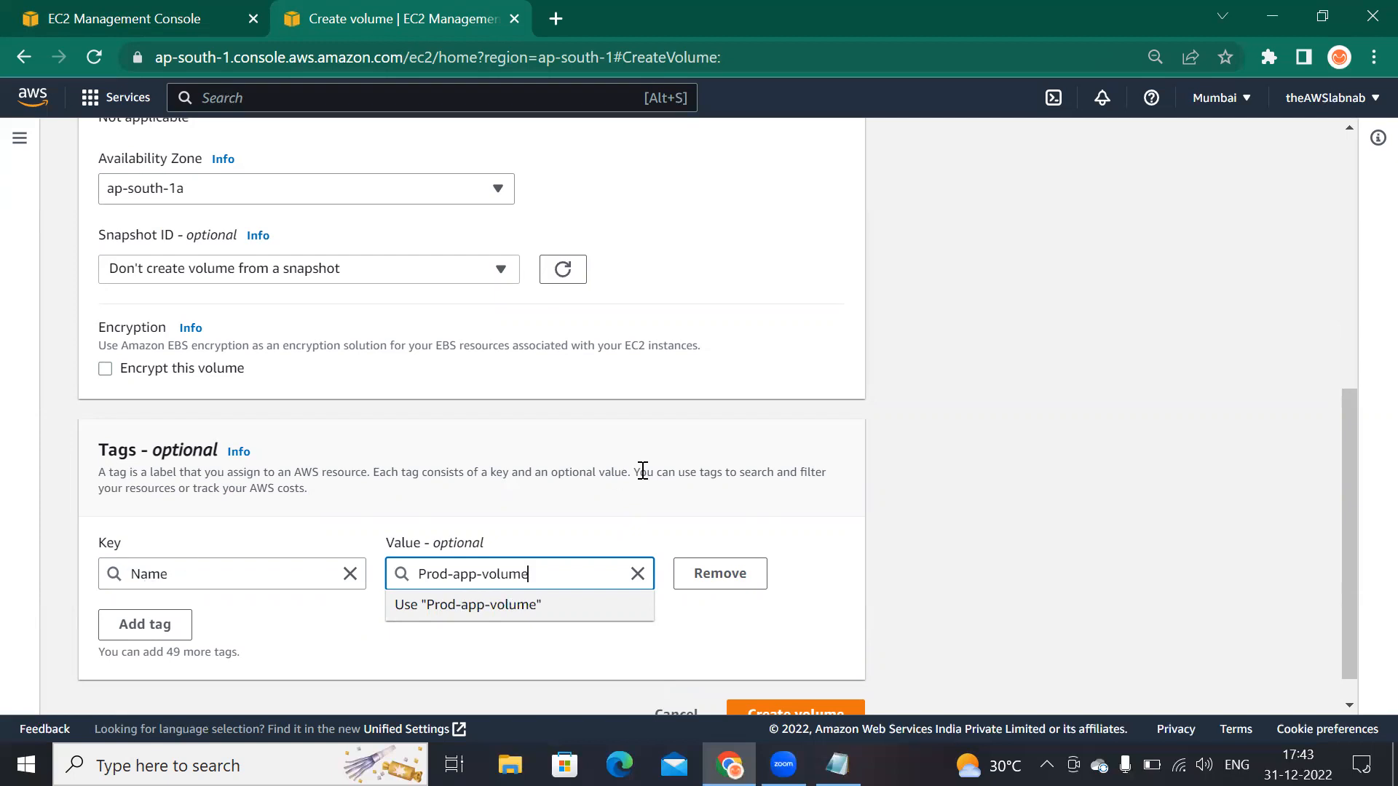
{"action": "scroll", "coordinate": [640, 469], "scroll_direction": "down", "scroll_amount": 1}
{"action": "left_click", "coordinate": [817, 683]}
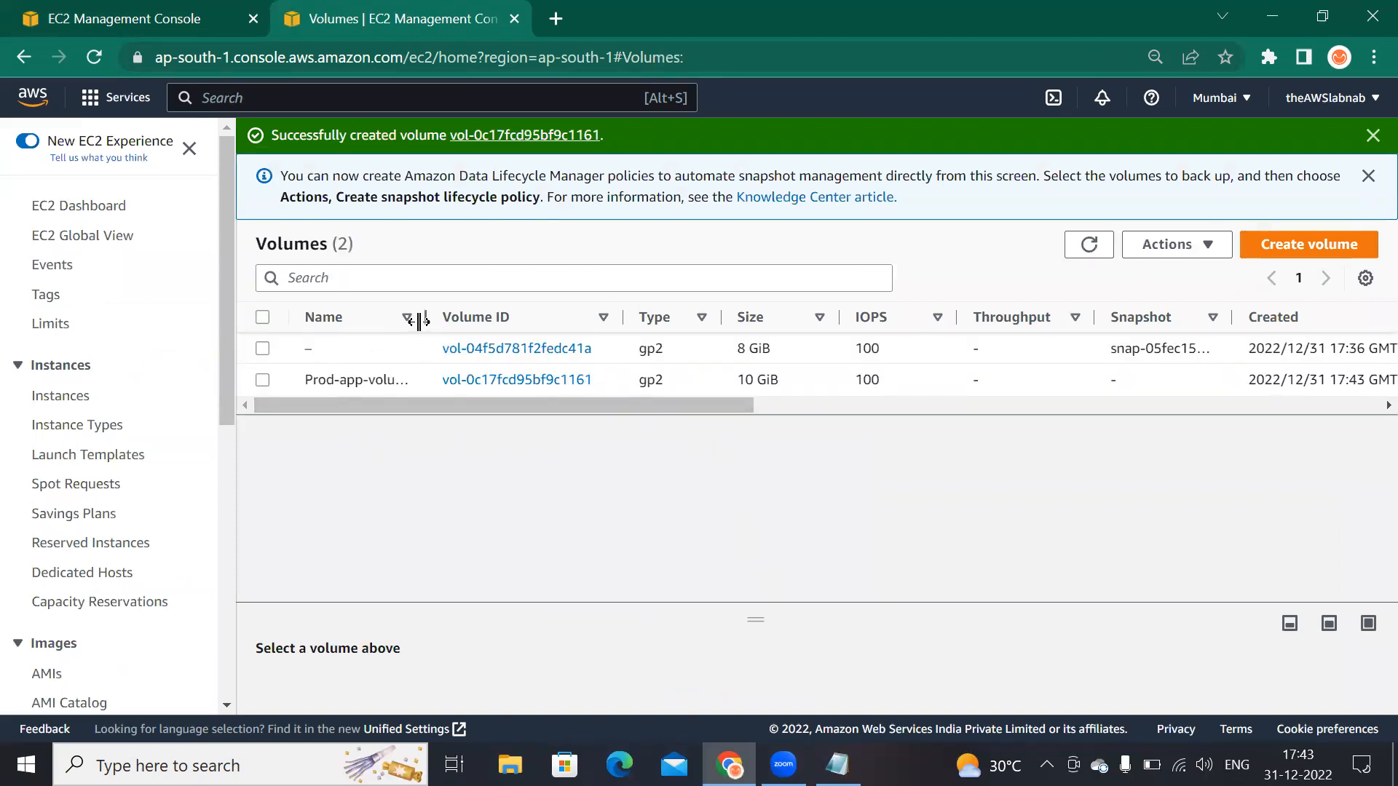
Step: Refresh the Volumes list to check the new volume's state, then select the Prod-app-volume volume
{"action": "left_click_drag", "start_coordinate": [423, 321], "coordinate": [466, 321]}
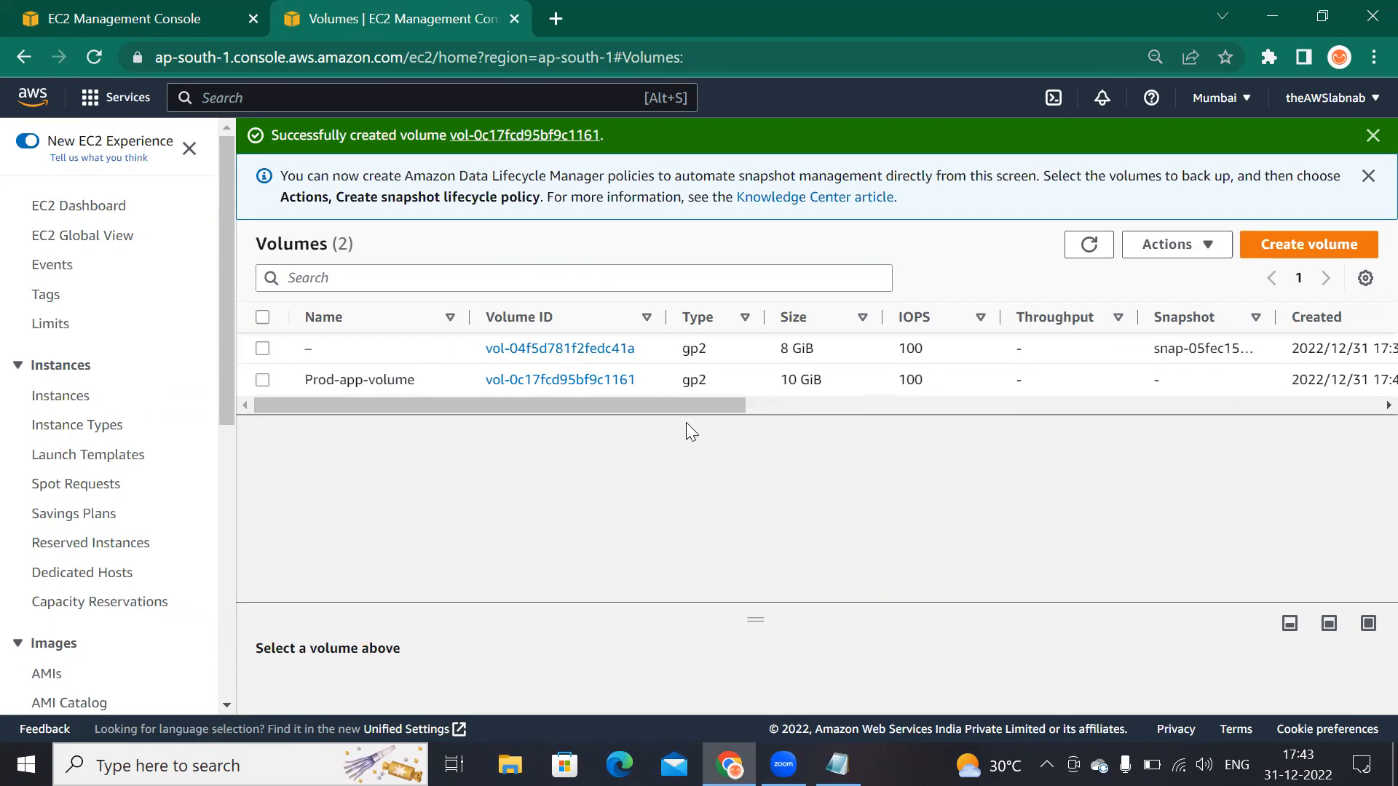
{"action": "left_click_drag", "start_coordinate": [689, 408], "coordinate": [955, 389]}
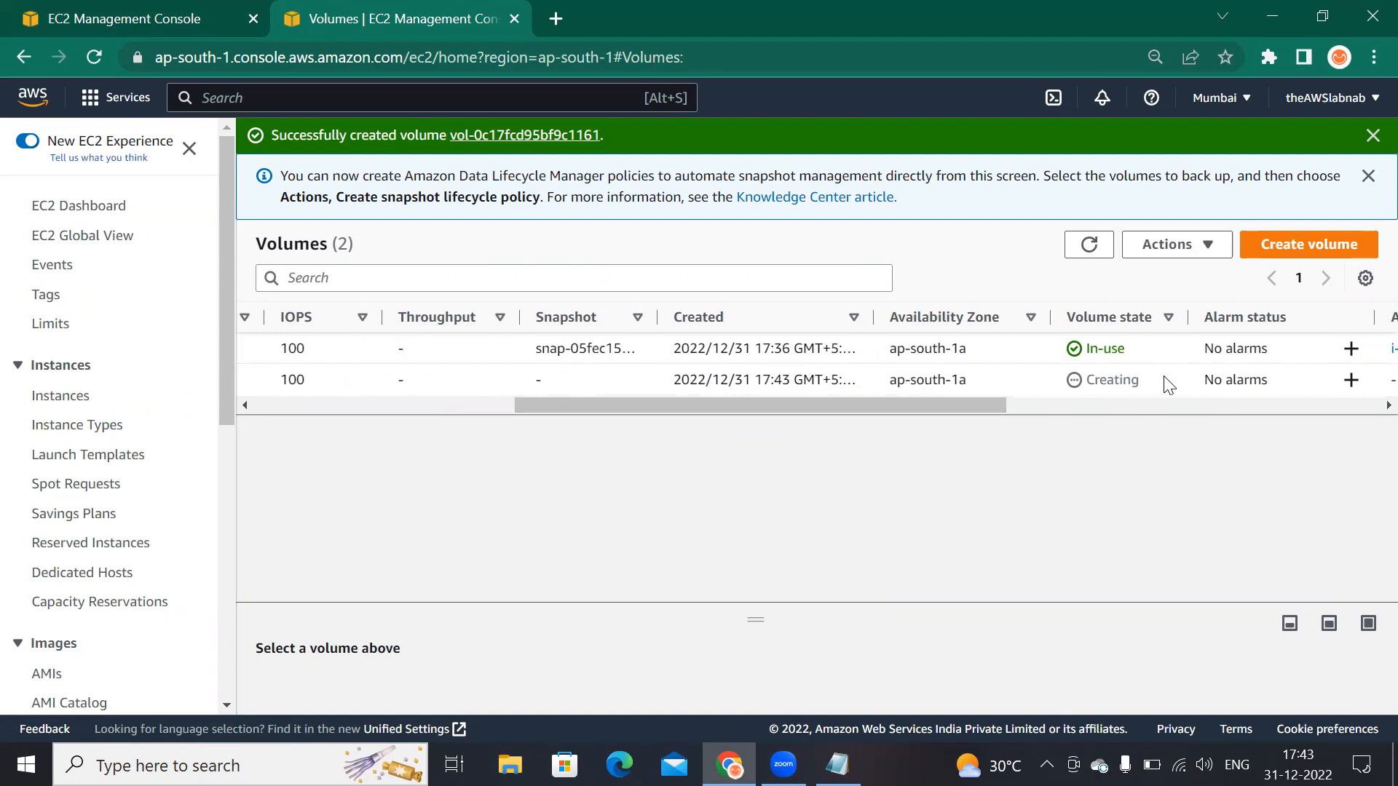
{"action": "left_click_drag", "start_coordinate": [1154, 377], "coordinate": [1070, 379]}
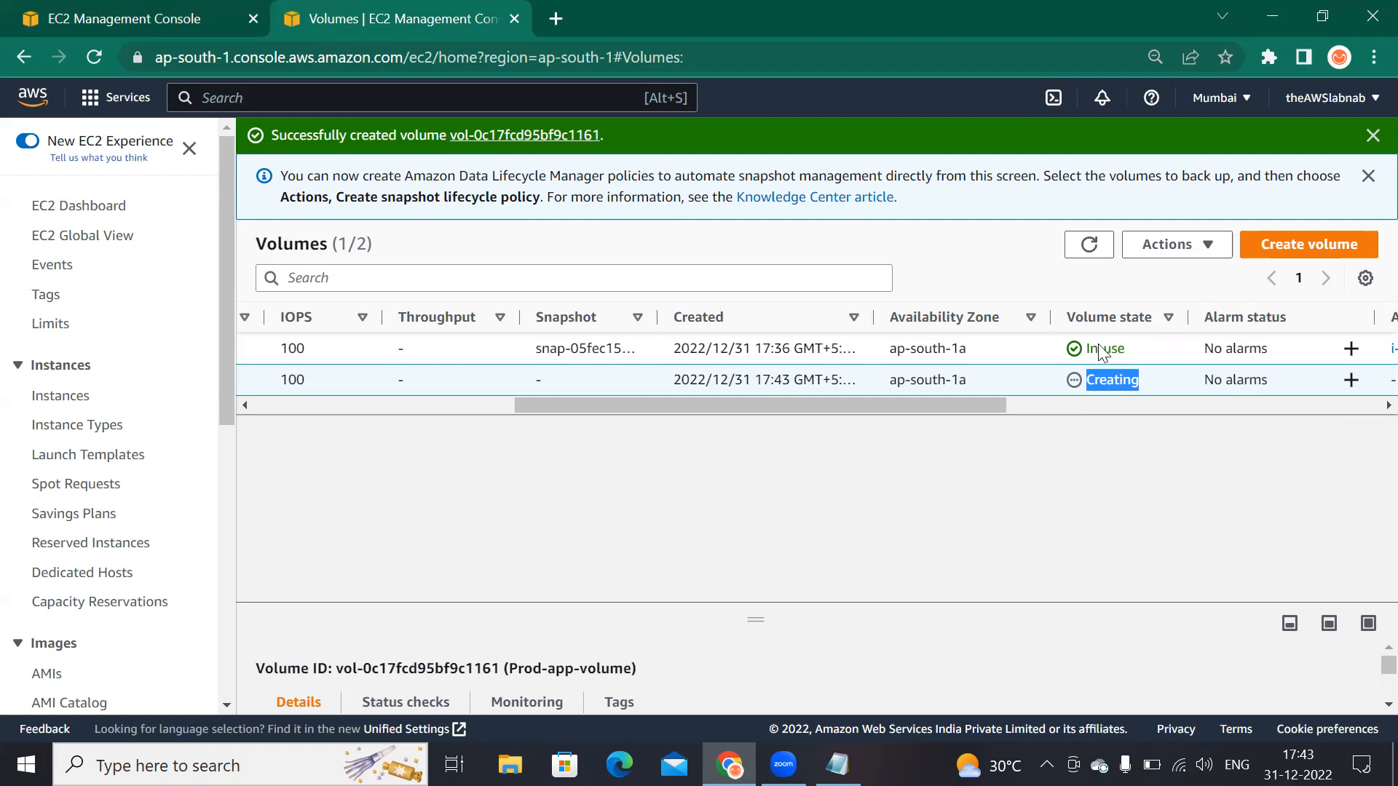
{"action": "left_click", "coordinate": [1090, 246]}
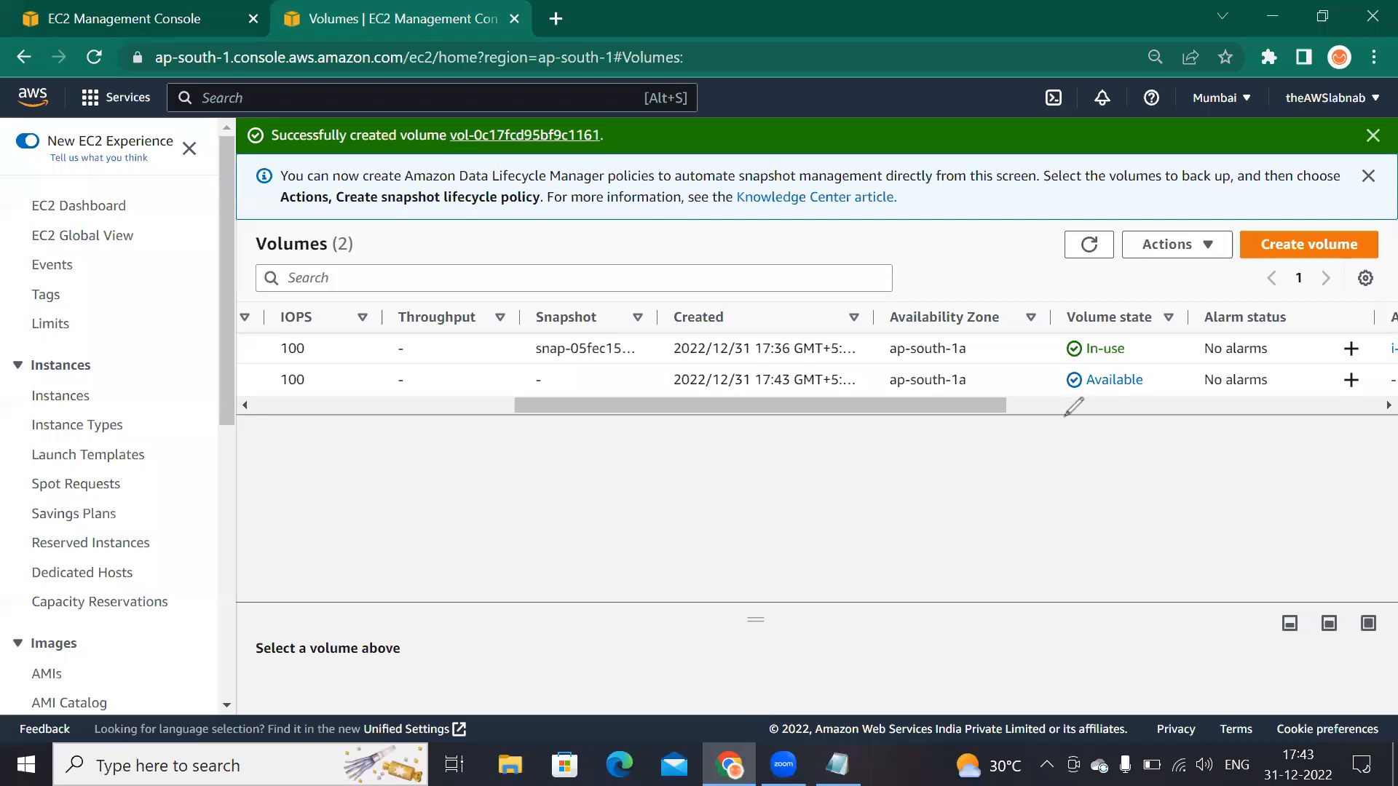
{"action": "mouse_move", "coordinate": [1071, 374]}
{"action": "left_mouse_down"}
{"action": "mouse_move", "coordinate": [1061, 405]}
{"action": "mouse_move", "coordinate": [1131, 422]}
{"action": "left_mouse_up"}
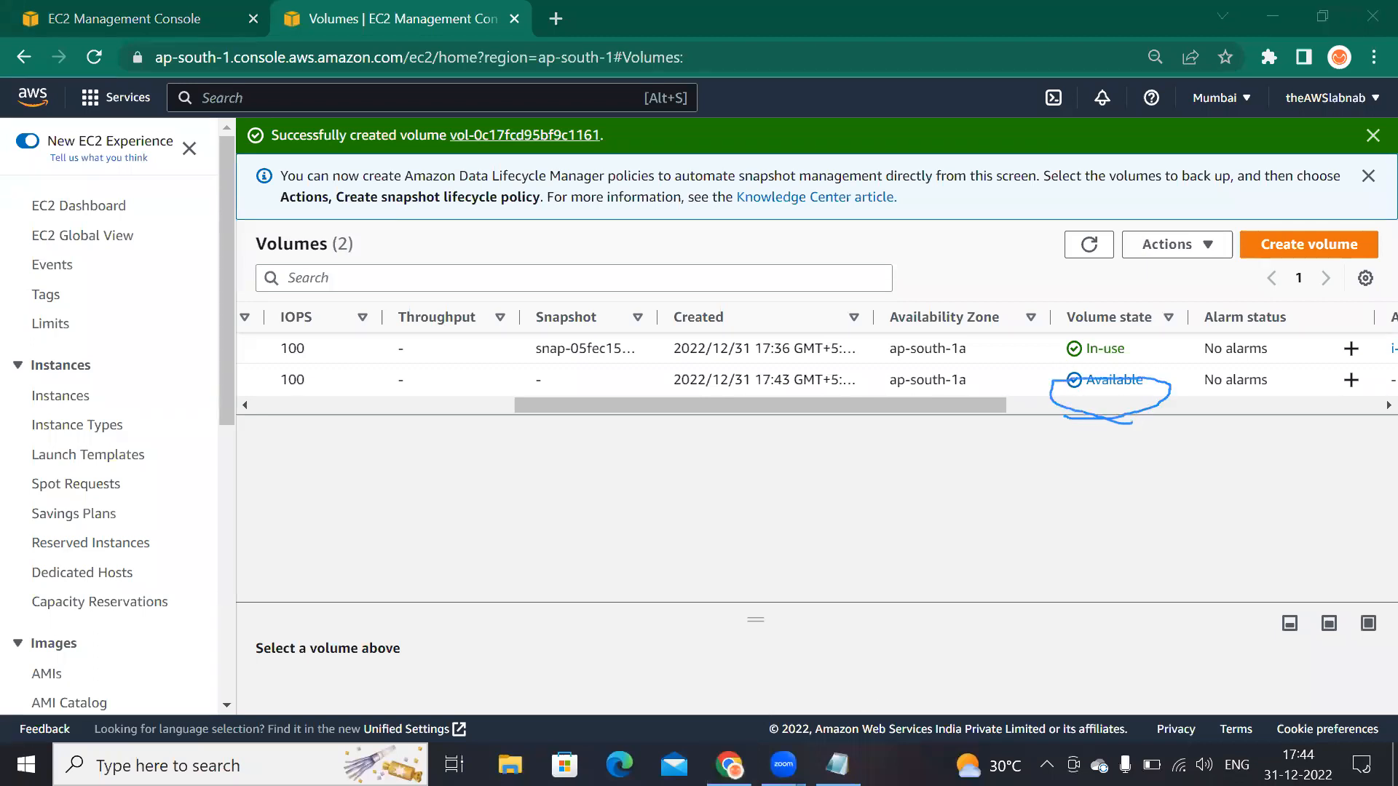
{"action": "left_click", "coordinate": [775, 65]}
{"action": "left_click_drag", "start_coordinate": [1083, 379], "coordinate": [1097, 379]}
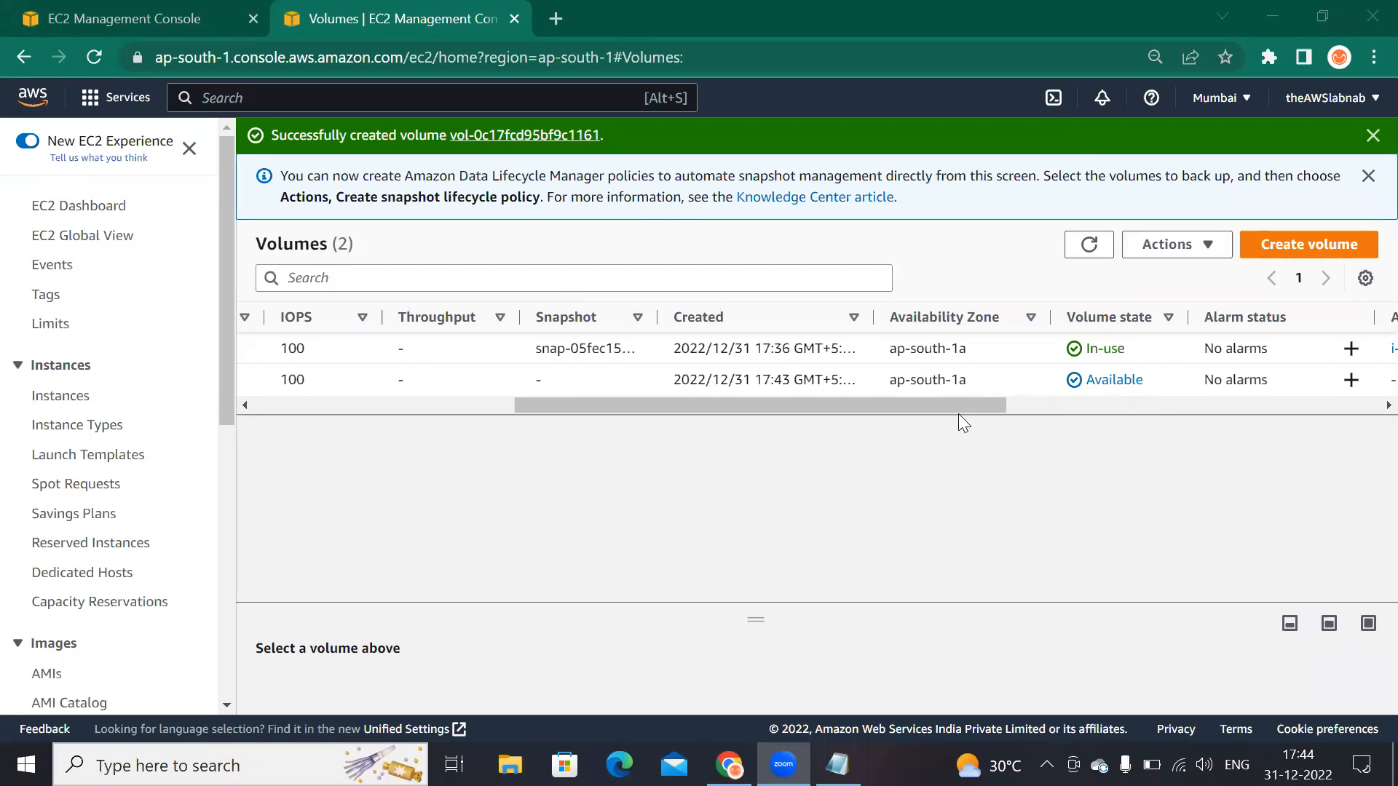
{"action": "left_click_drag", "start_coordinate": [964, 397], "coordinate": [551, 435]}
{"action": "left_click", "coordinate": [261, 381]}
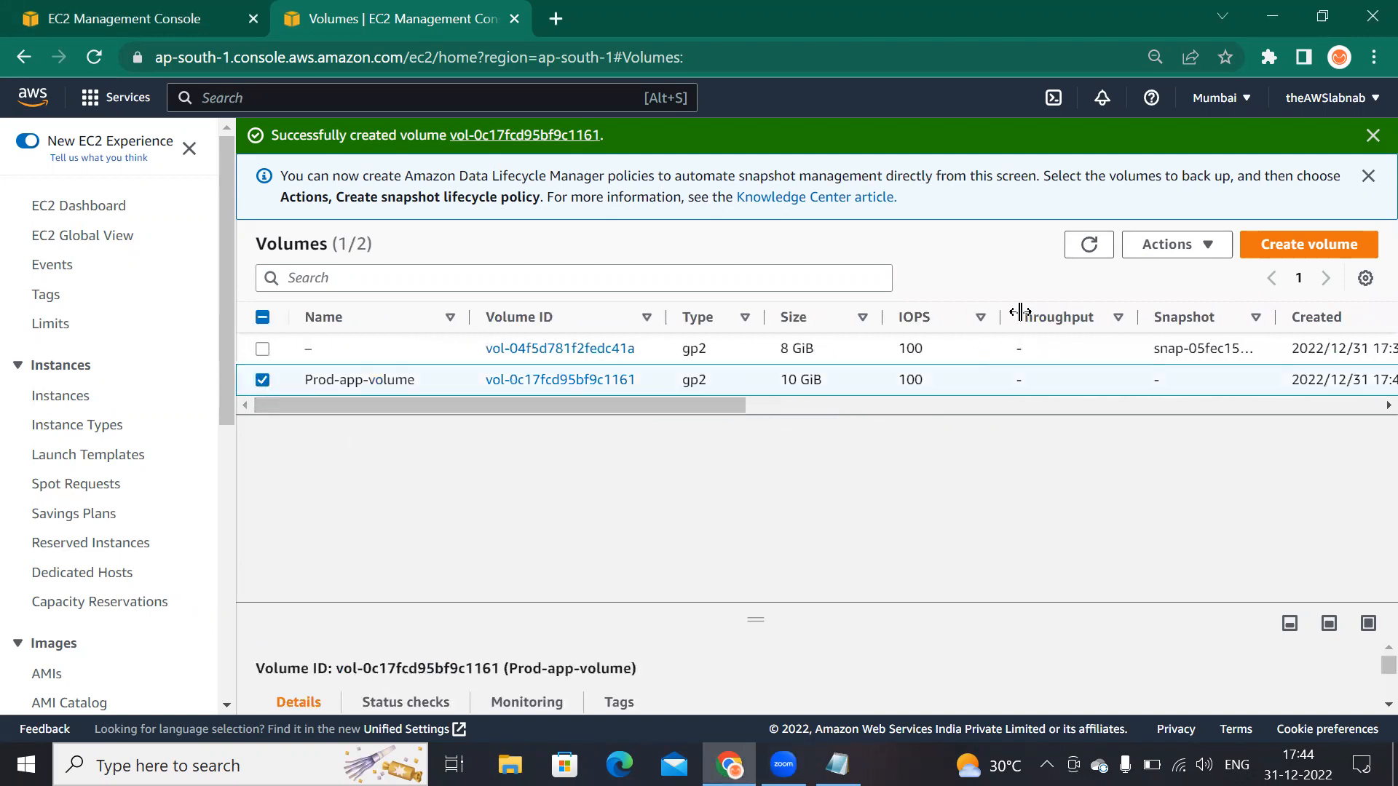
Step: Attach the Prod-app-volume volume to the running instance i-0084d8d018eb3f5df using device name /dev/sdf
{"action": "left_click", "coordinate": [1205, 247]}
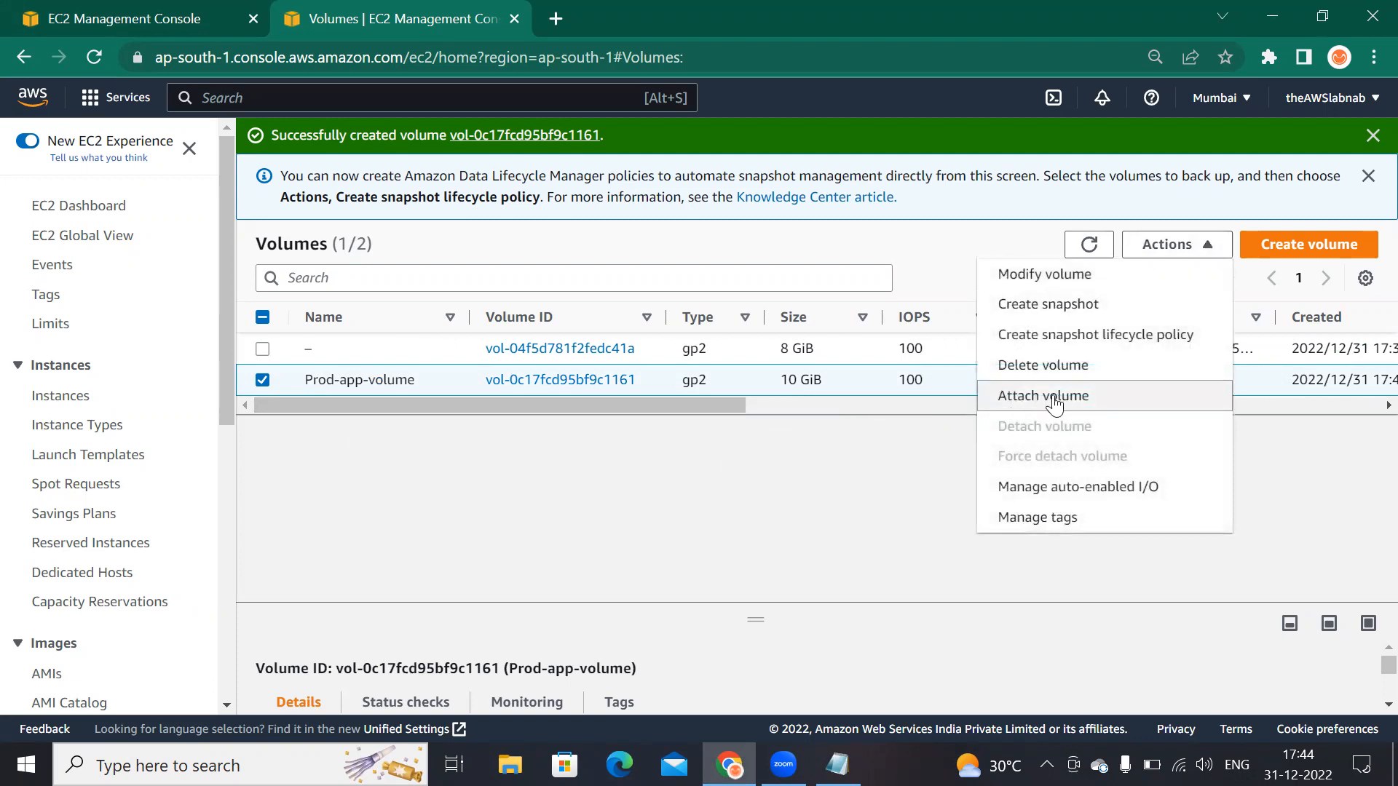
{"action": "left_click", "coordinate": [1099, 398]}
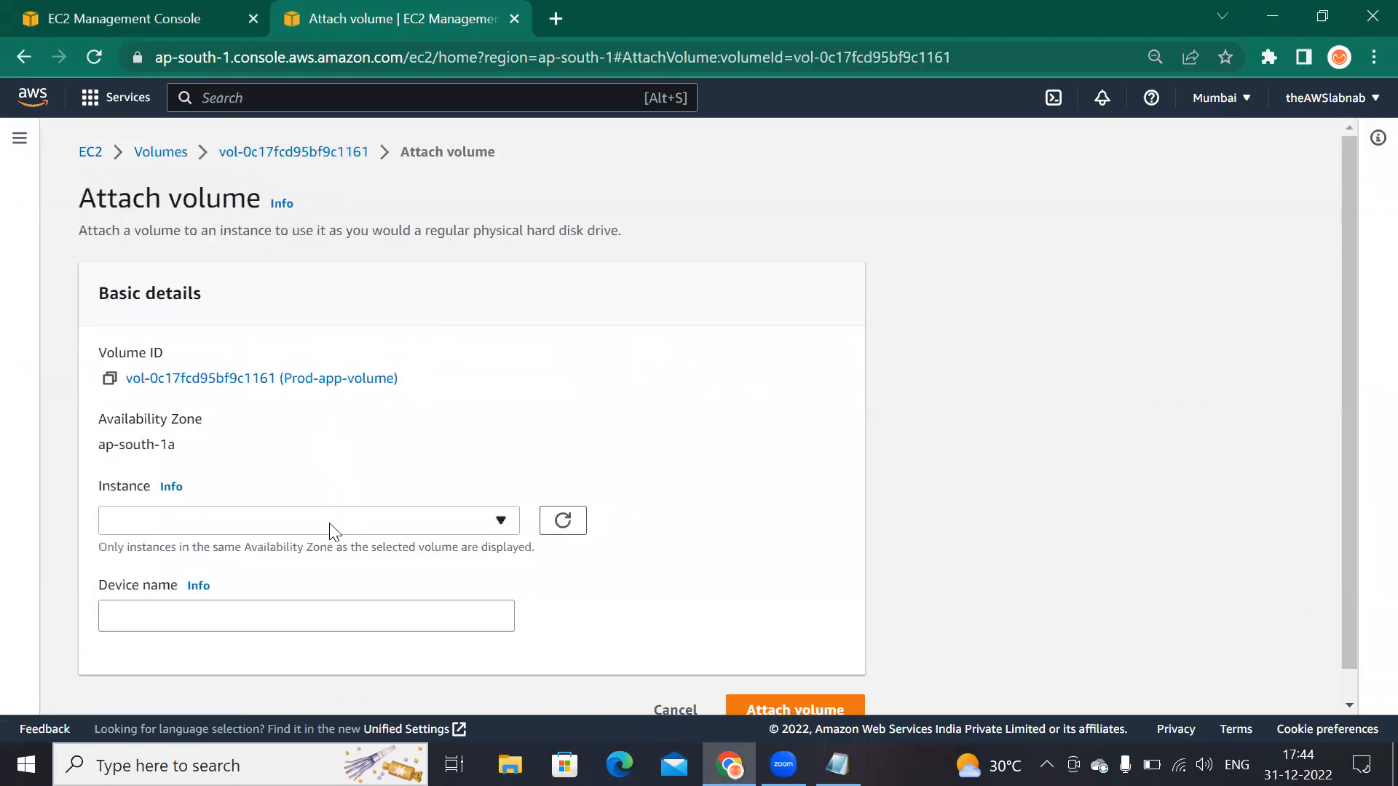
{"action": "scroll", "coordinate": [356, 509], "scroll_direction": "down", "scroll_amount": 1}
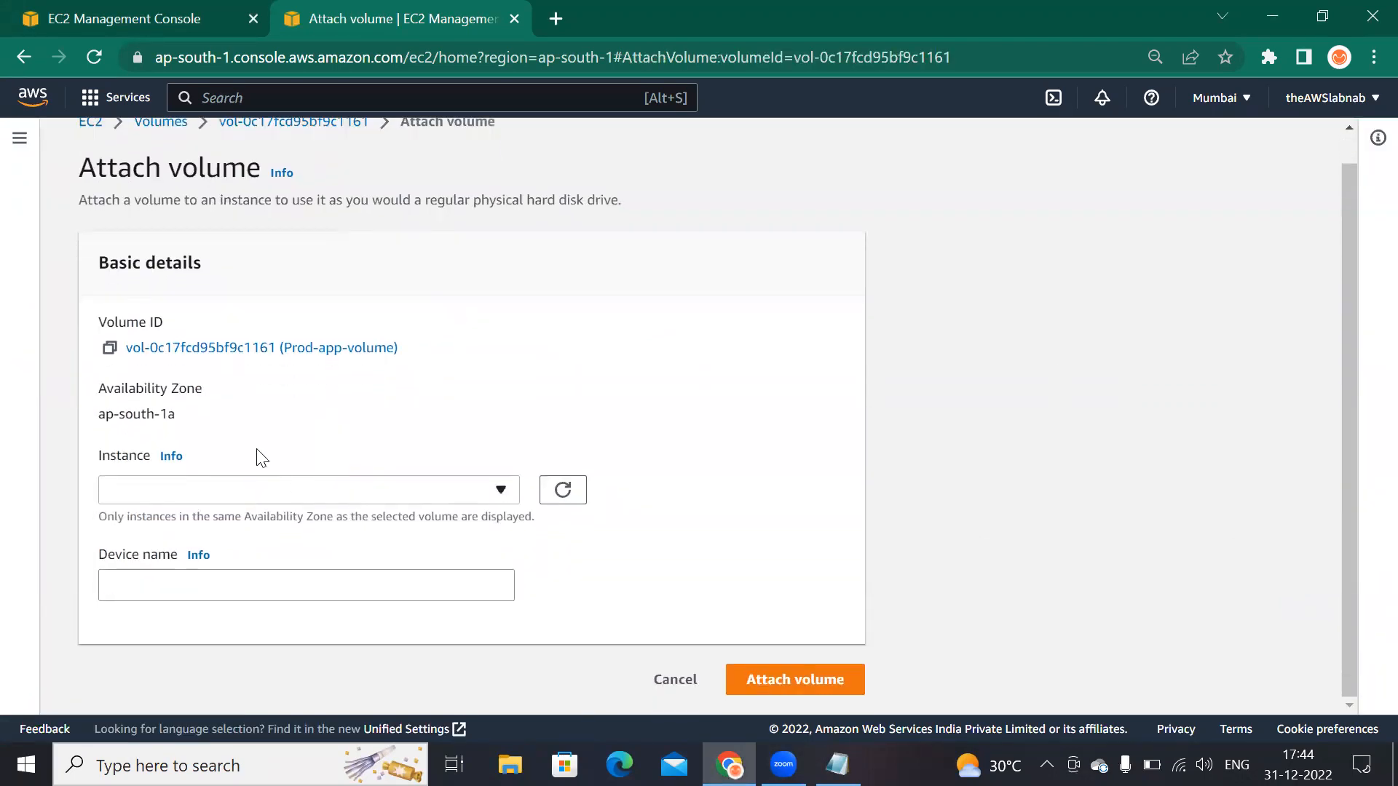
{"action": "left_click", "coordinate": [354, 497]}
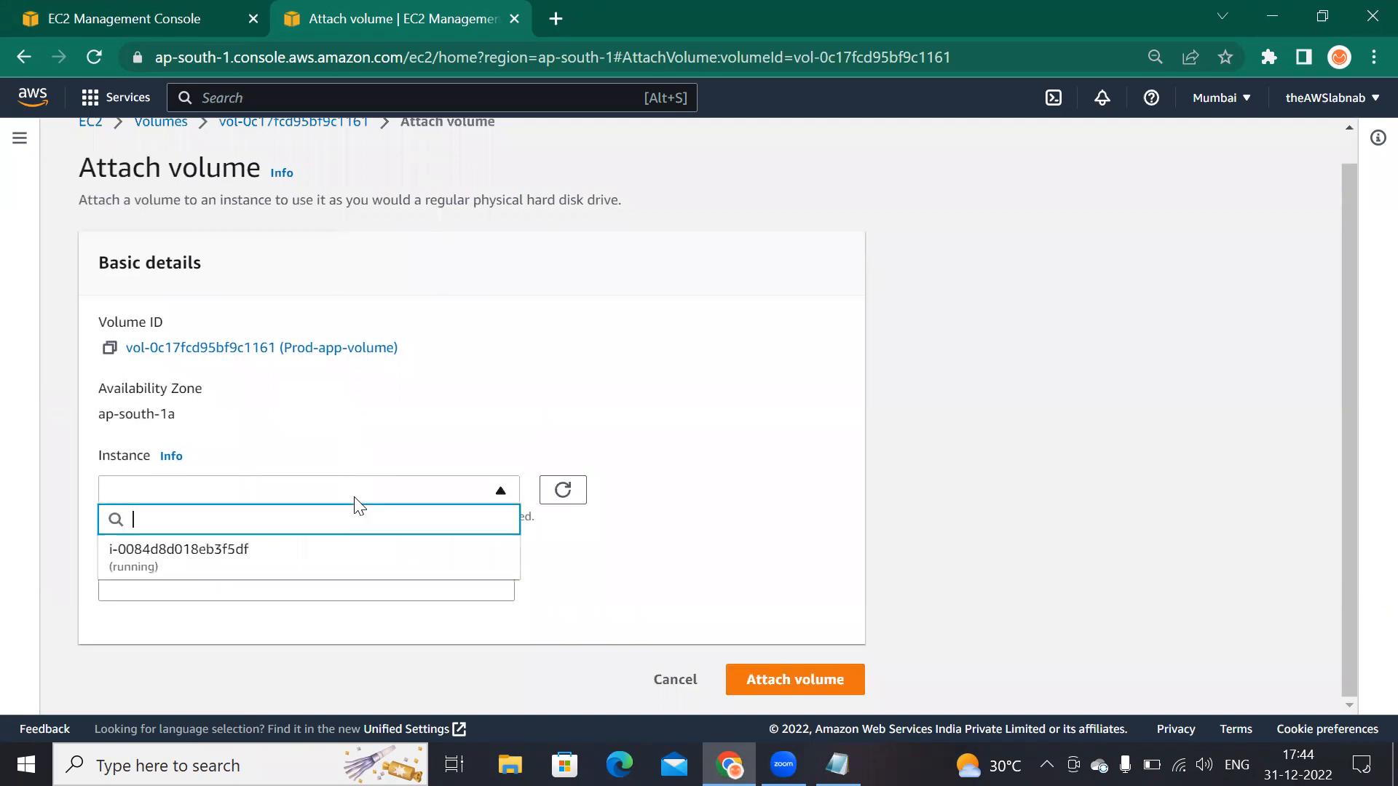
{"action": "left_click", "coordinate": [270, 567]}
{"action": "scroll", "coordinate": [320, 547], "scroll_direction": "down", "scroll_amount": 2}
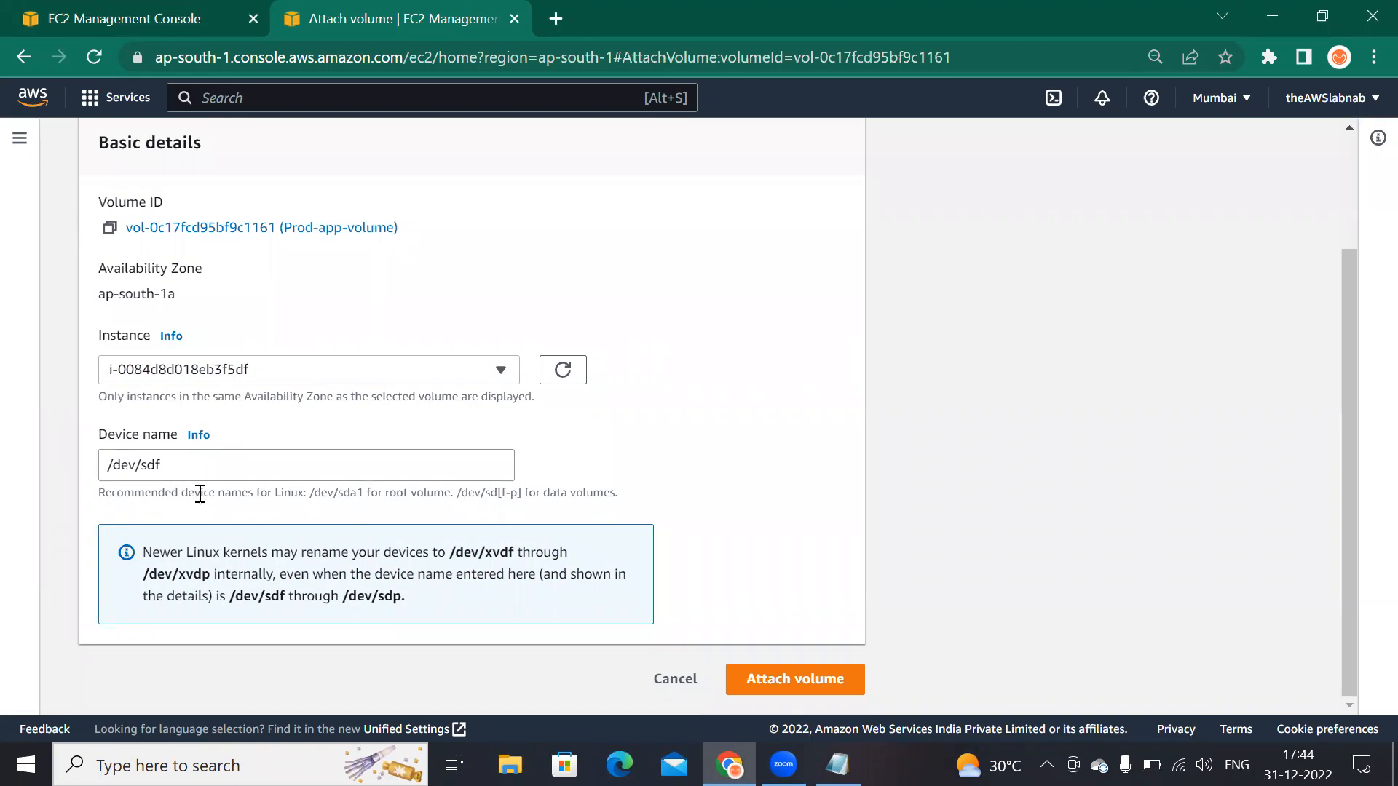
{"action": "triple_click", "coordinate": [184, 470]}
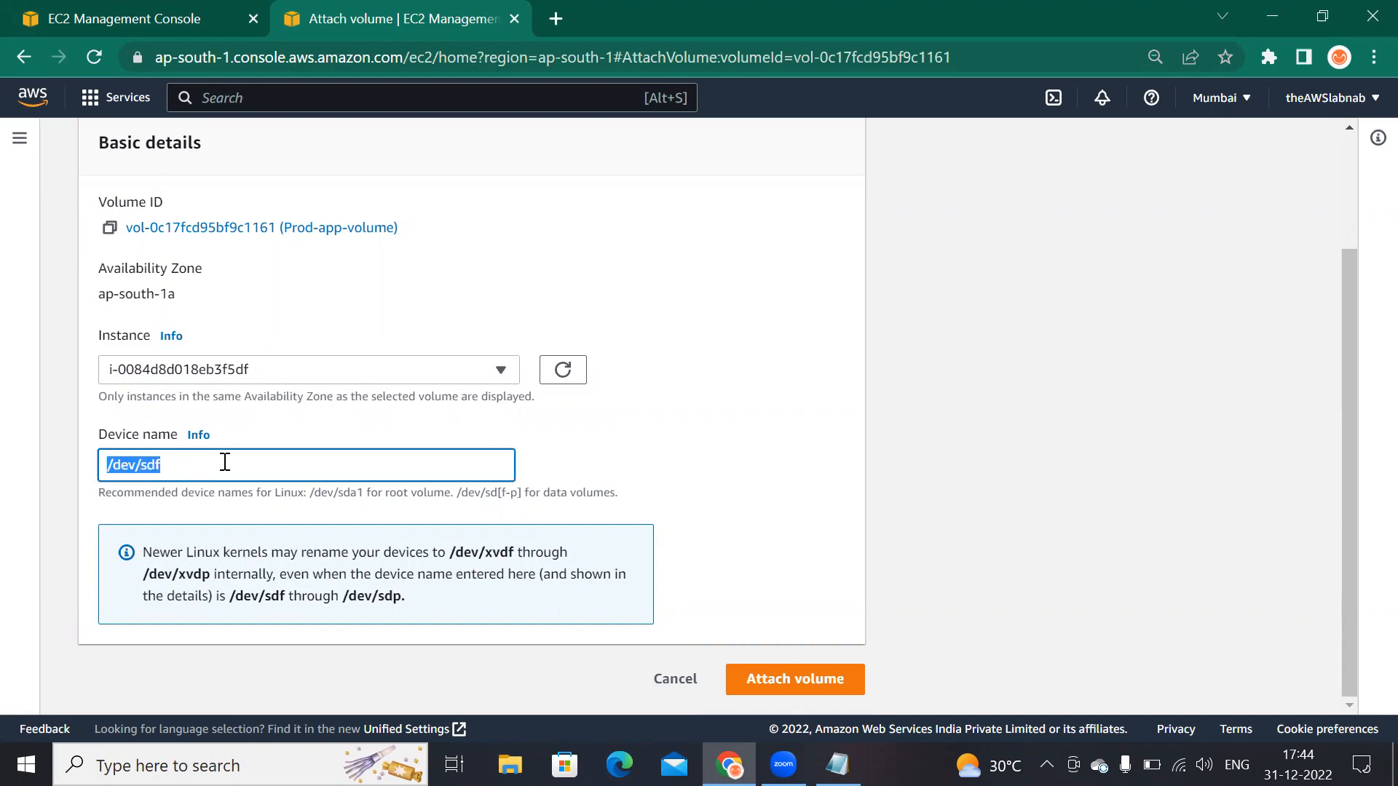
{"action": "left_click", "coordinate": [801, 679]}
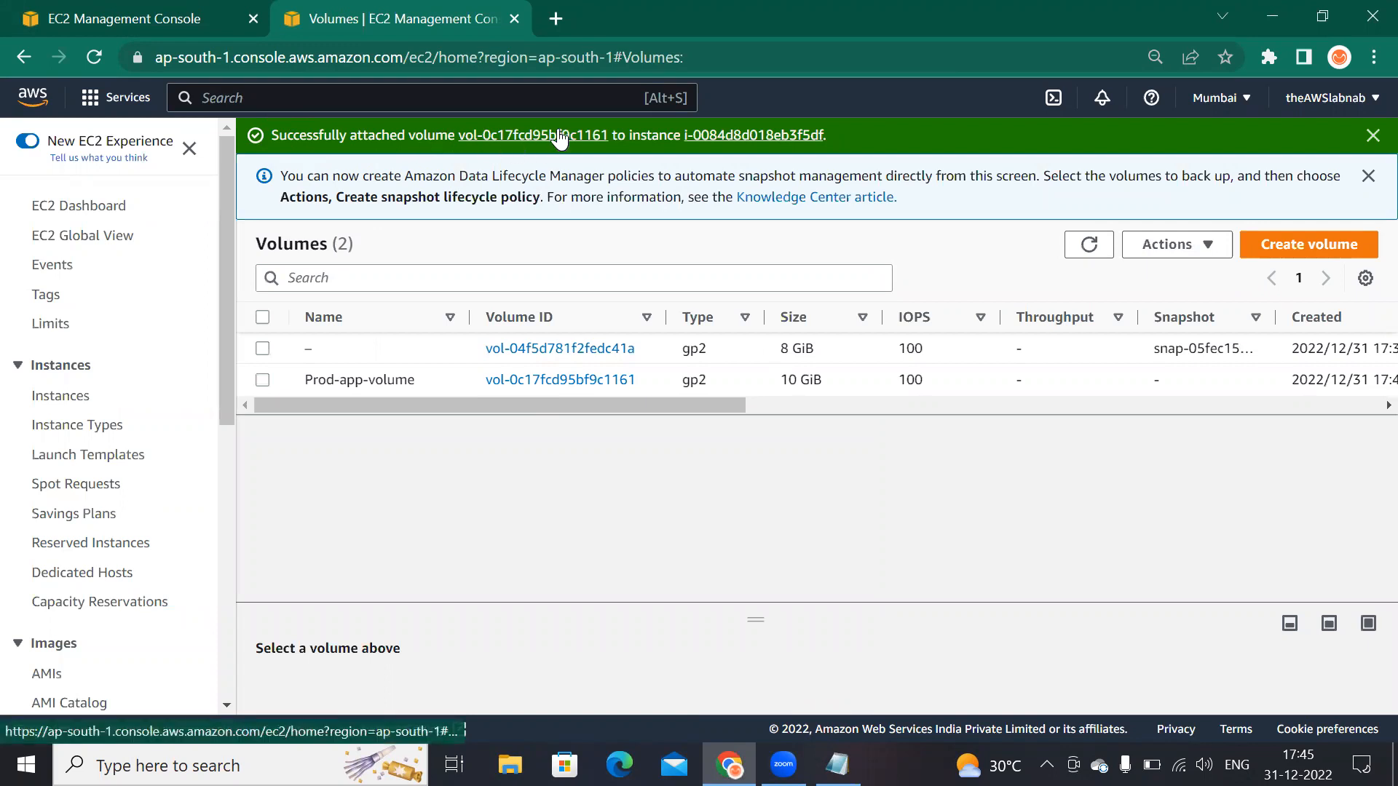
Step: Open the instance from the attachment confirmation and examine the block devices listed under its storage details
{"action": "left_click", "coordinate": [773, 137]}
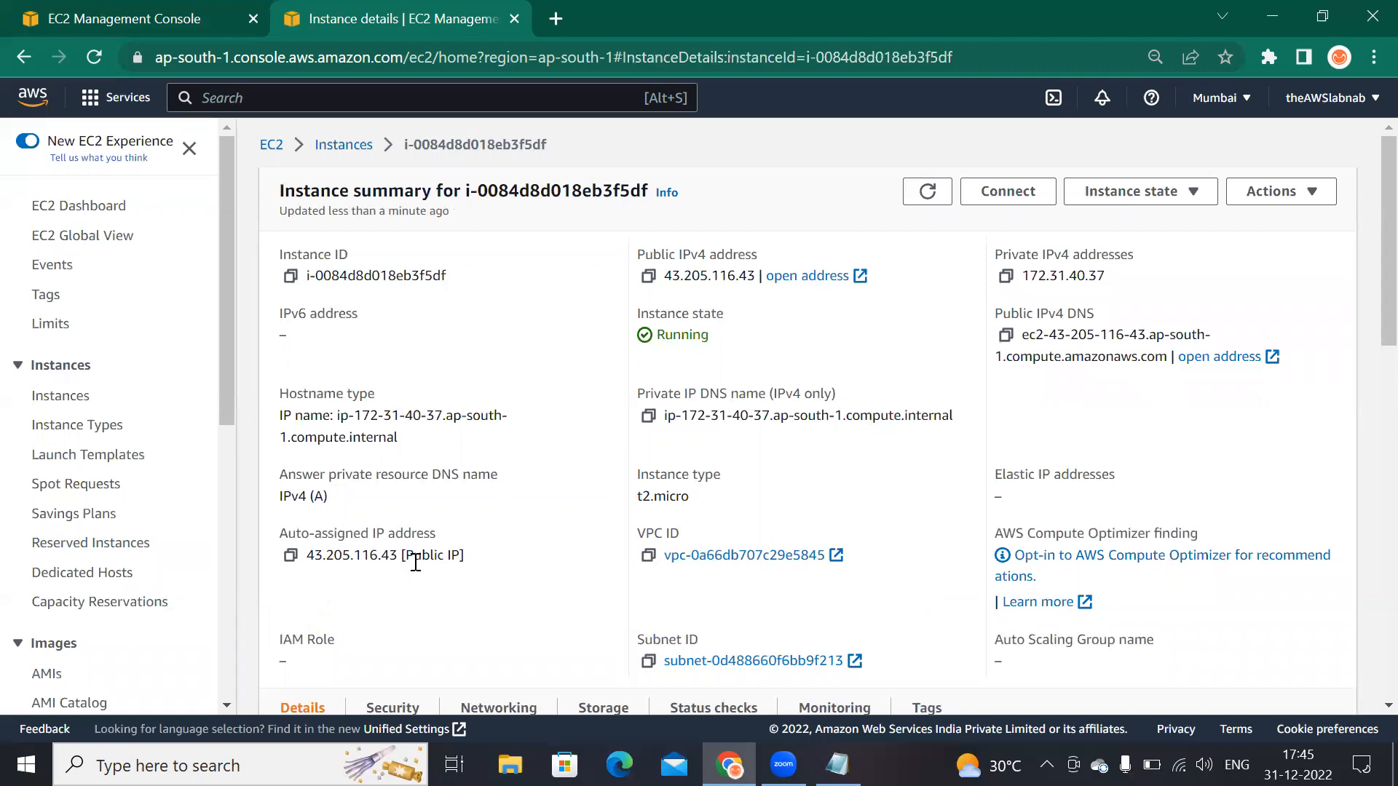
{"action": "scroll", "coordinate": [614, 517], "scroll_direction": "down", "scroll_amount": 6}
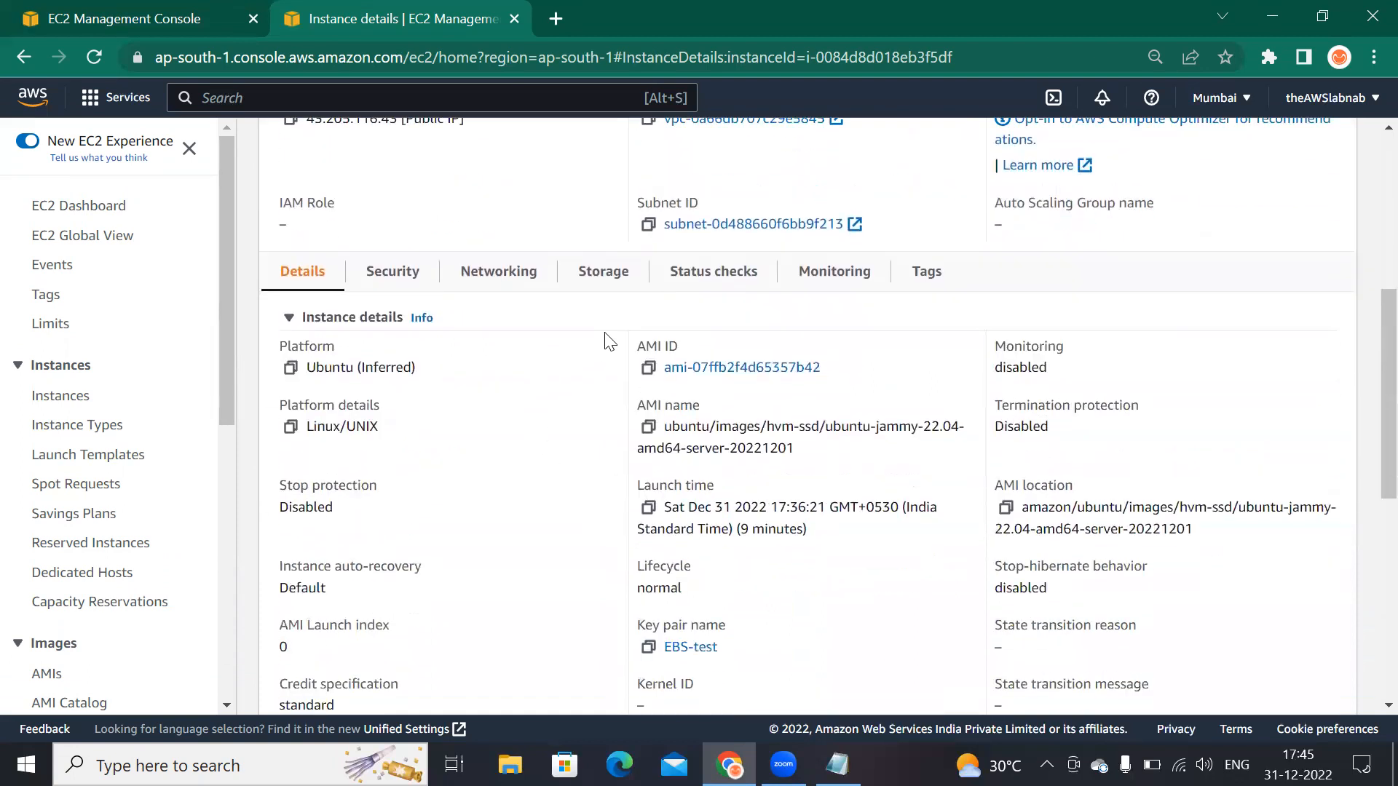
{"action": "left_click", "coordinate": [597, 274]}
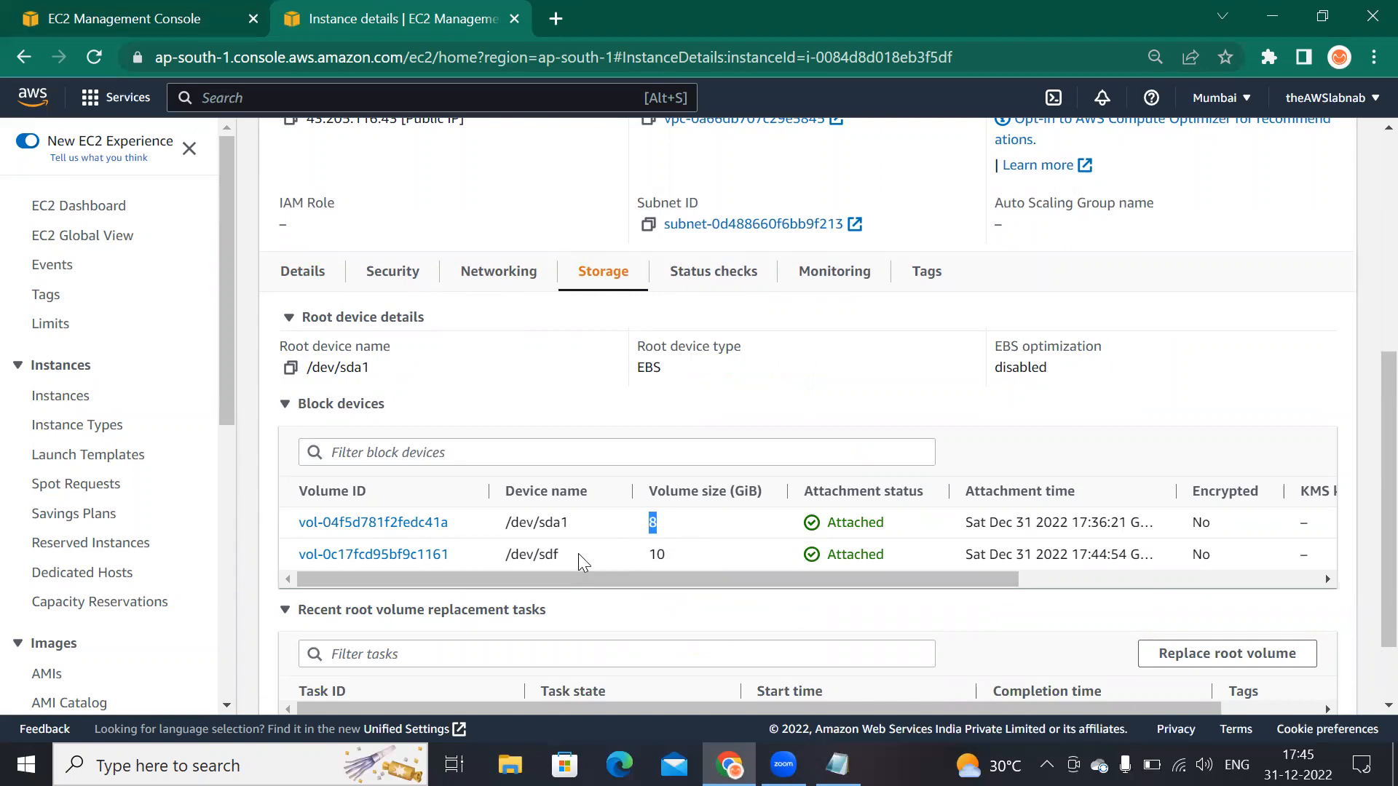
{"action": "triple_click", "coordinate": [539, 557]}
{"action": "left_click_drag", "start_coordinate": [519, 587], "coordinate": [671, 577]}
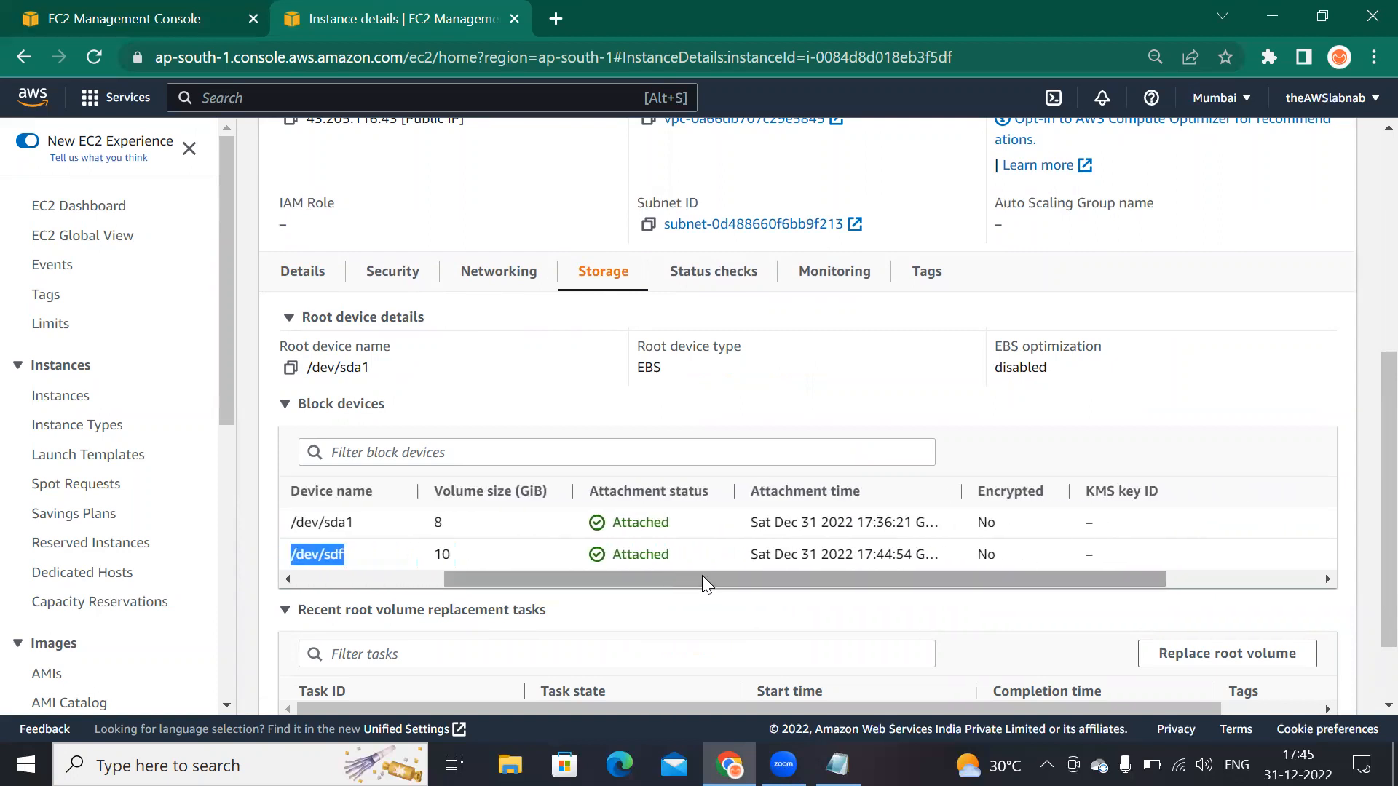
{"action": "left_click_drag", "start_coordinate": [912, 555], "coordinate": [807, 555]}
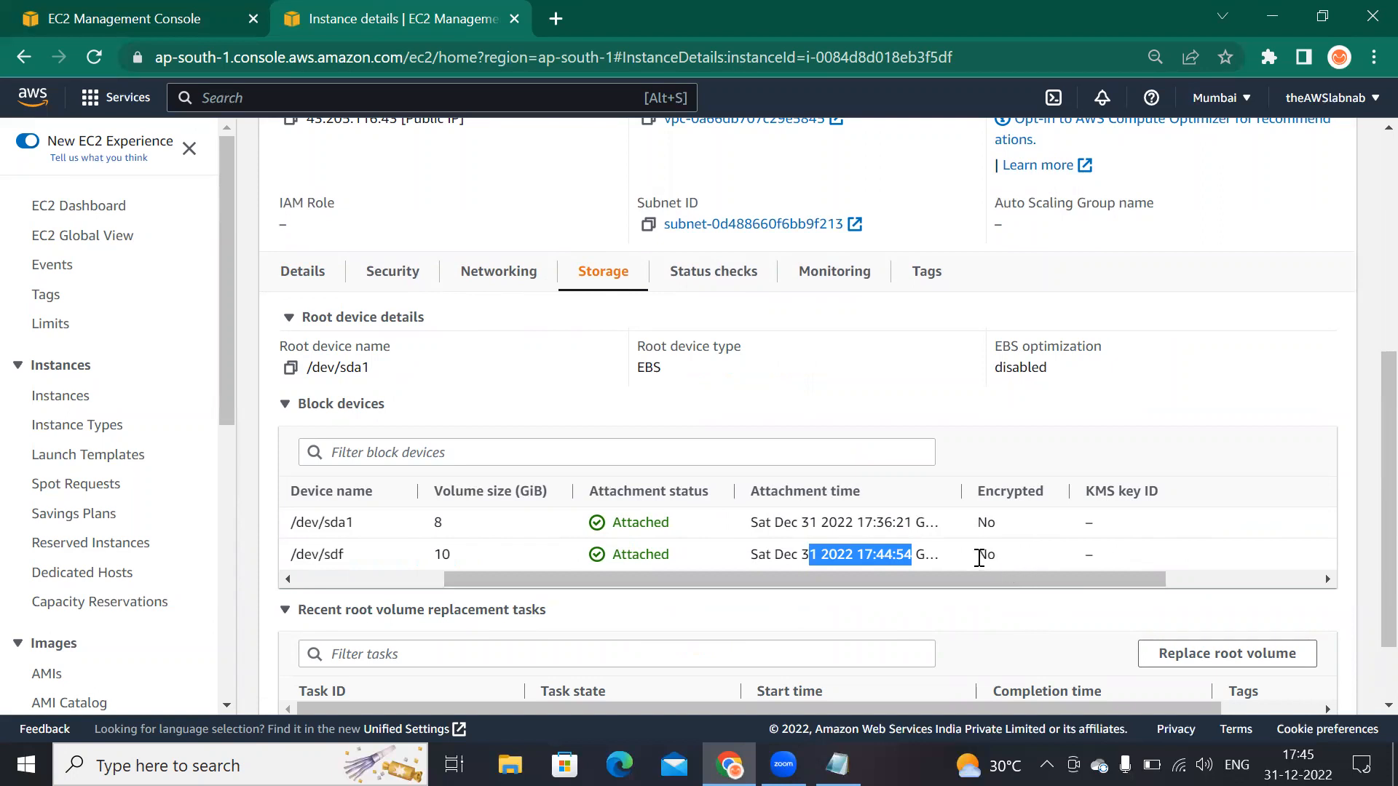
{"action": "left_click_drag", "start_coordinate": [822, 580], "coordinate": [602, 596]}
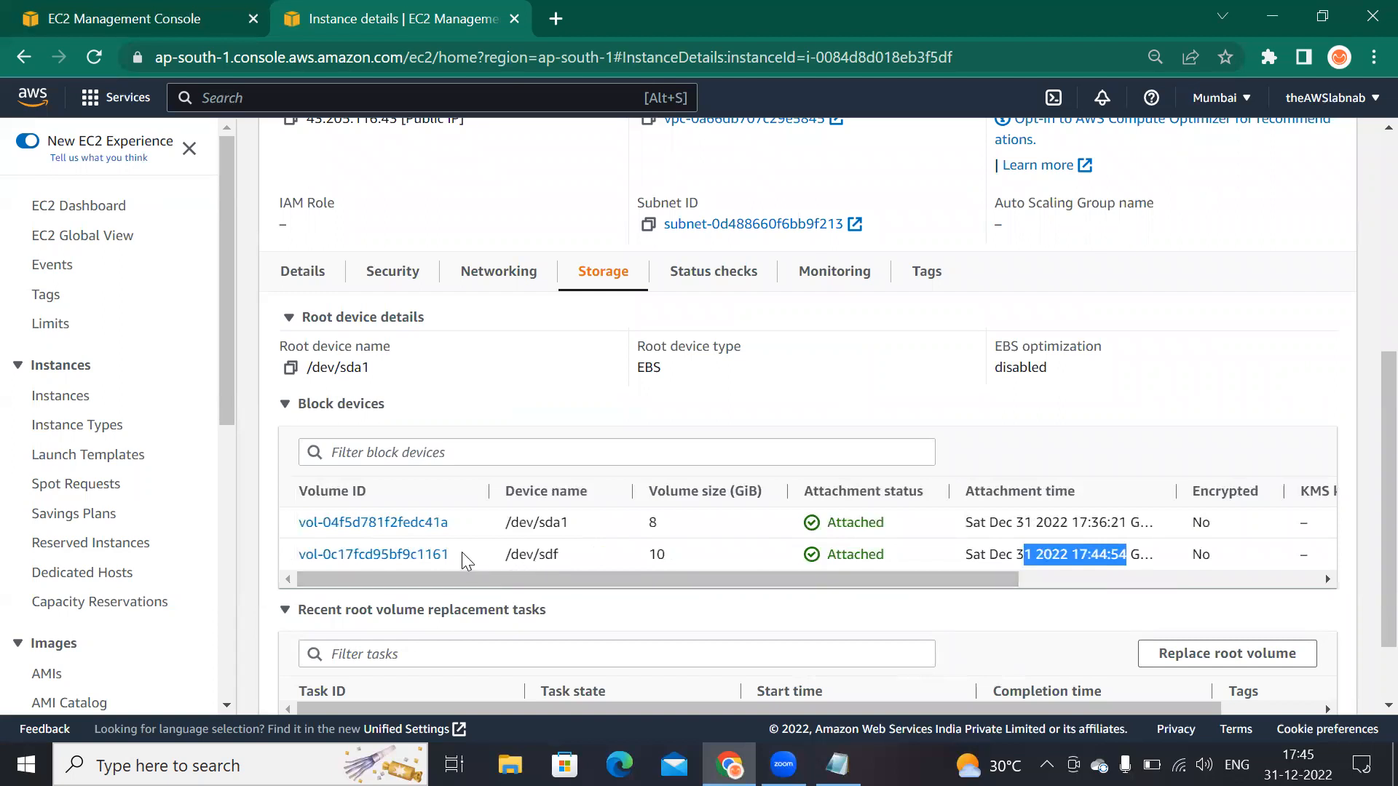
Step: Open the Prod-app-volume volume from the block devices list, select it, and start the Modify volume action
{"action": "left_click", "coordinate": [428, 553]}
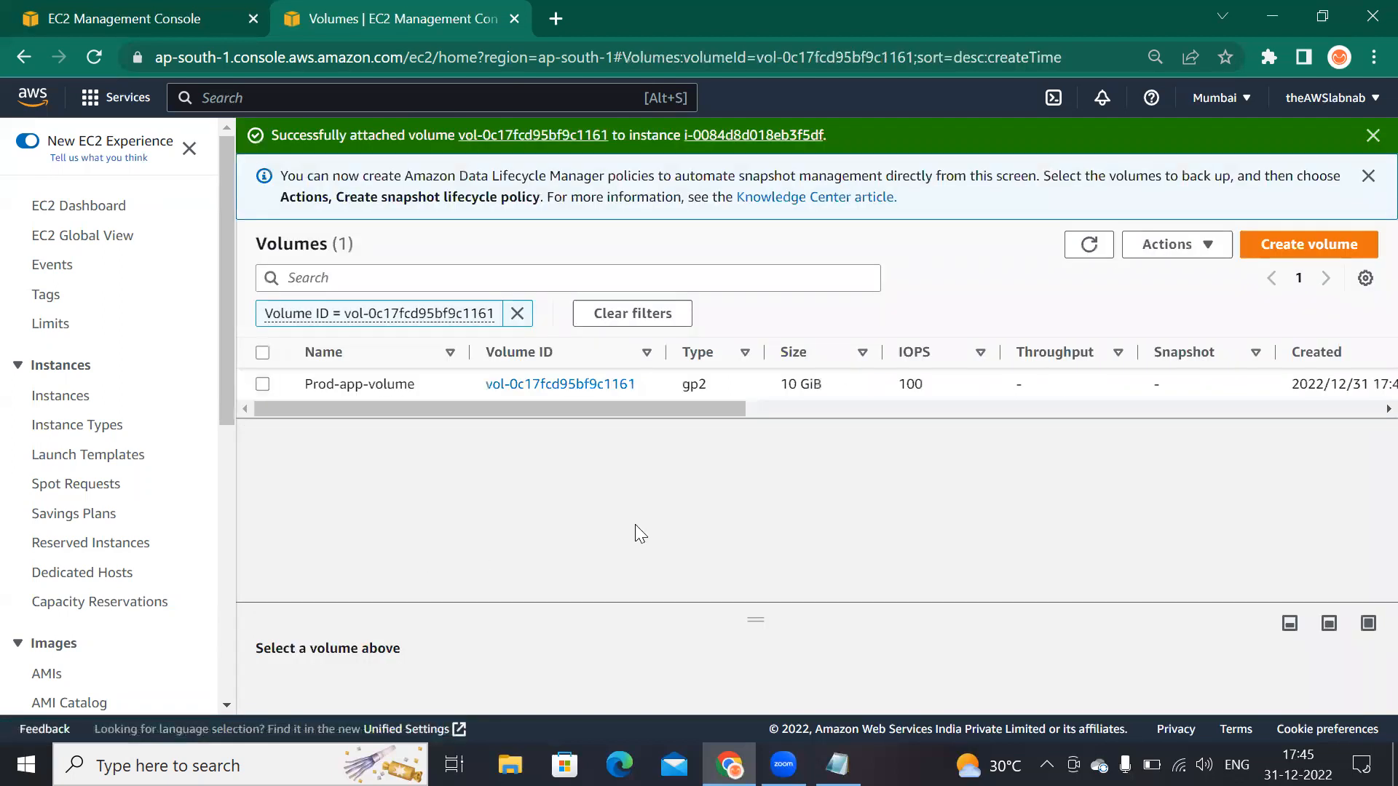
{"action": "left_click", "coordinate": [1209, 244]}
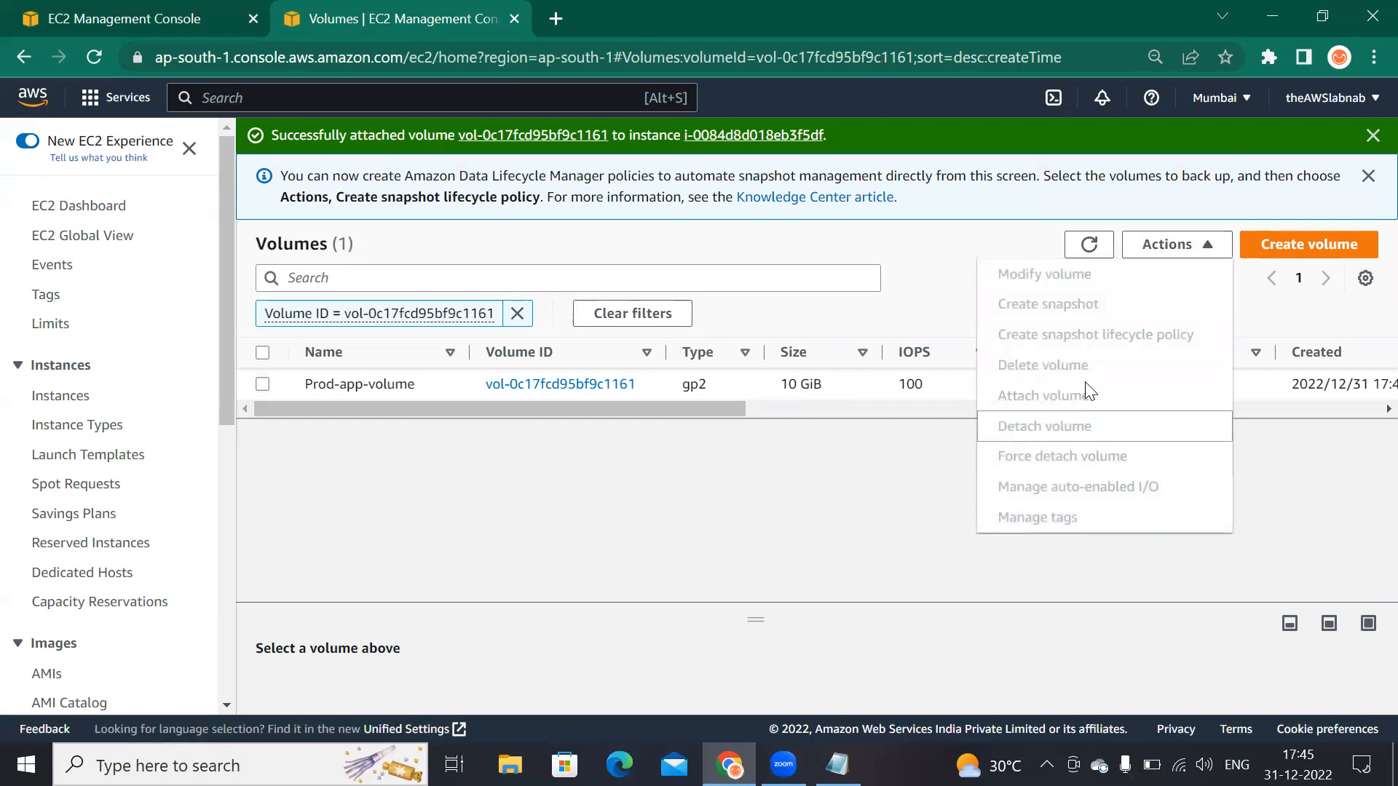
{"action": "left_click", "coordinate": [561, 484]}
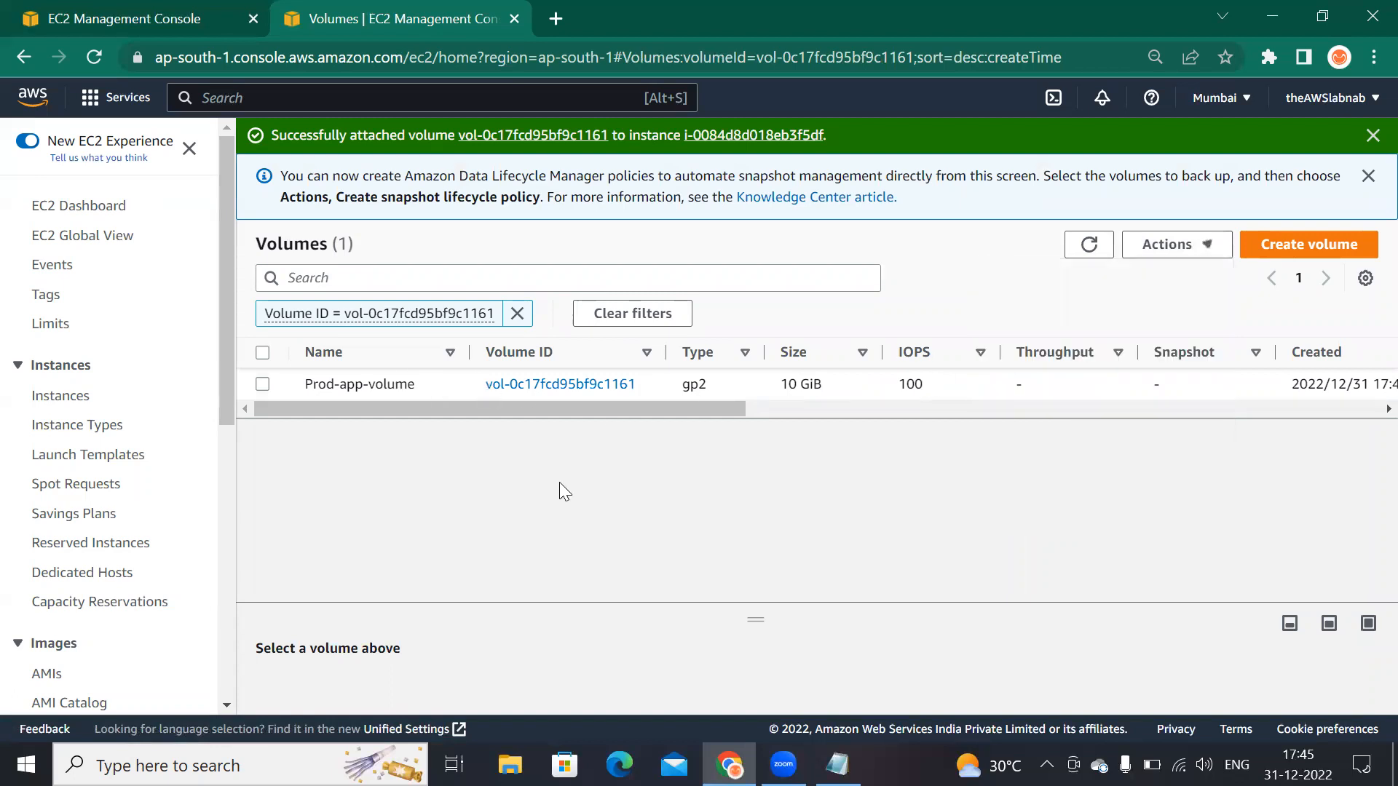
{"action": "left_click", "coordinate": [262, 384]}
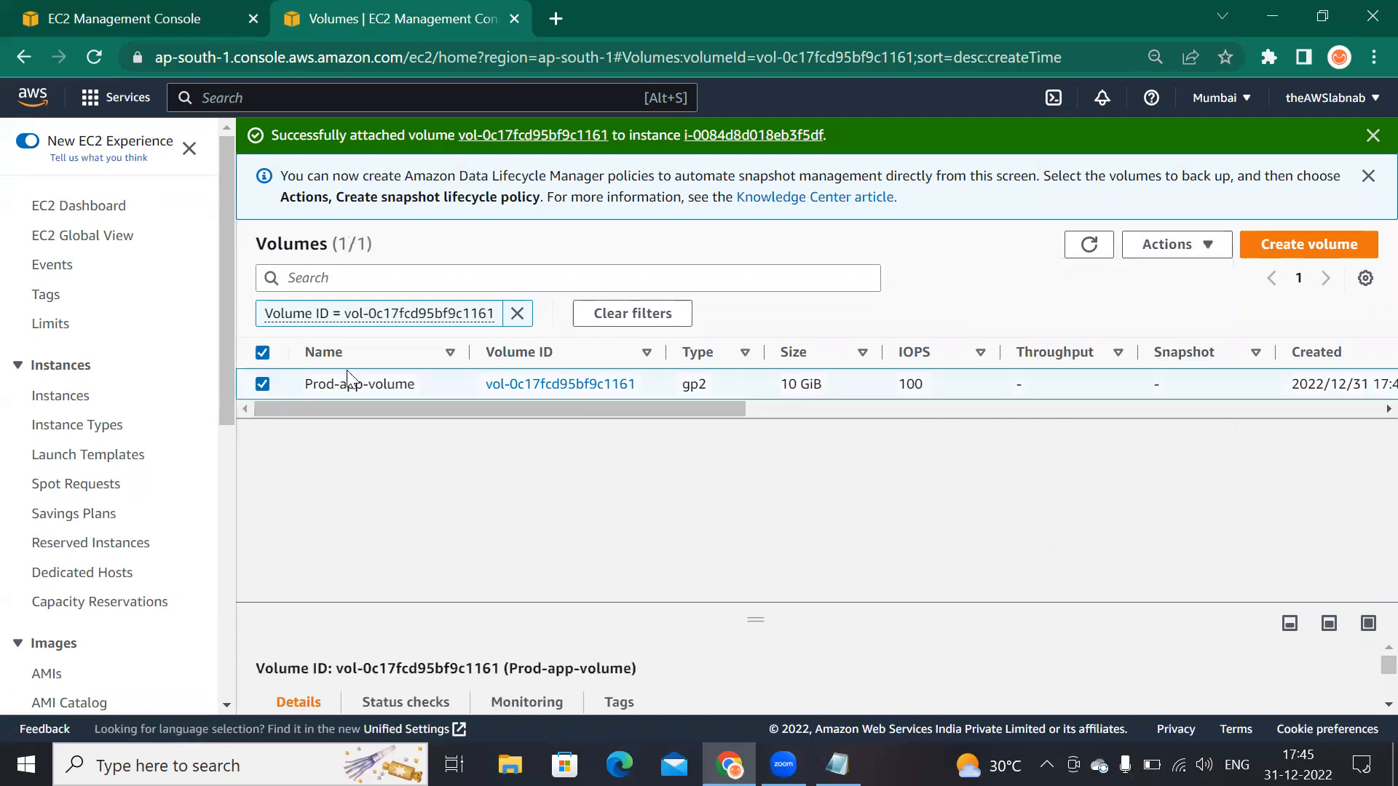
{"action": "left_click", "coordinate": [1209, 244]}
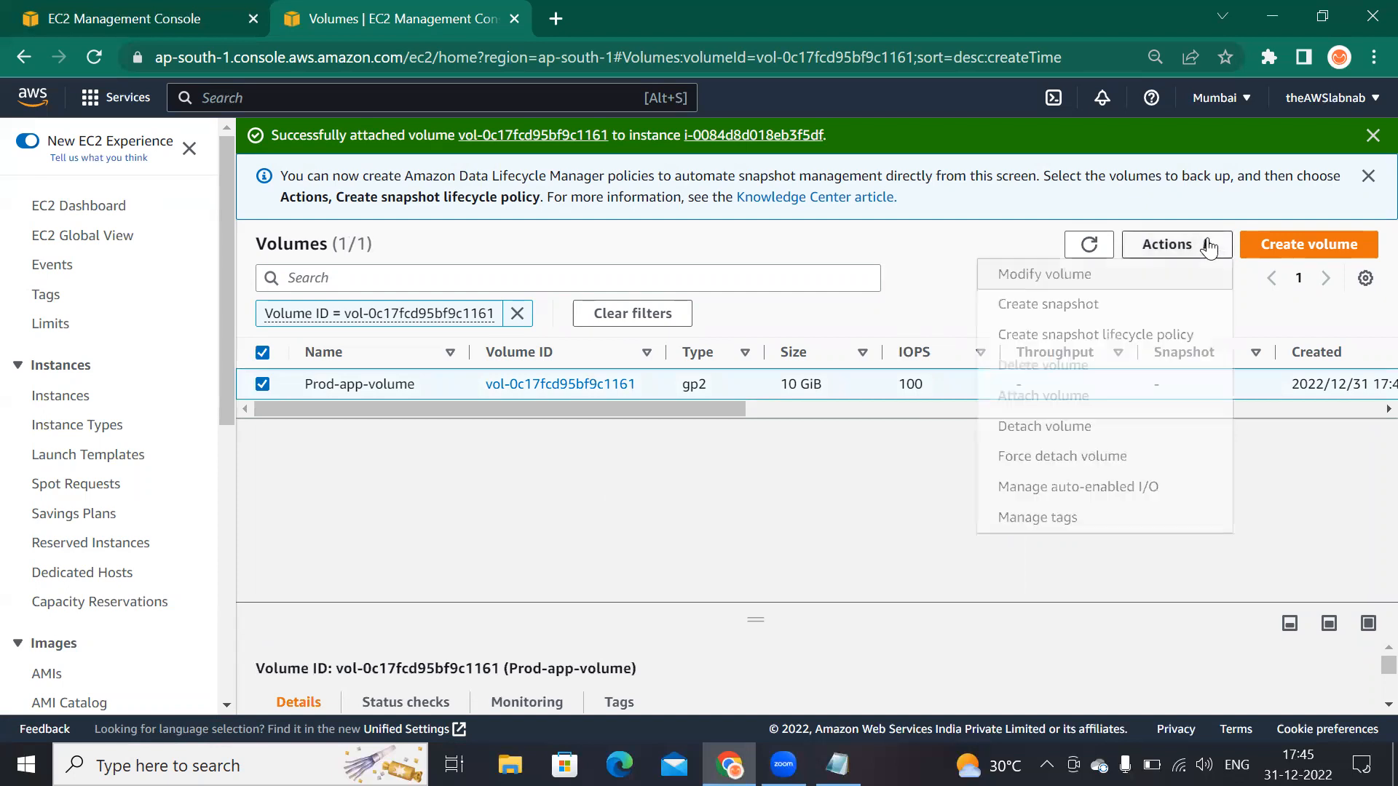
{"action": "left_click", "coordinate": [1028, 275]}
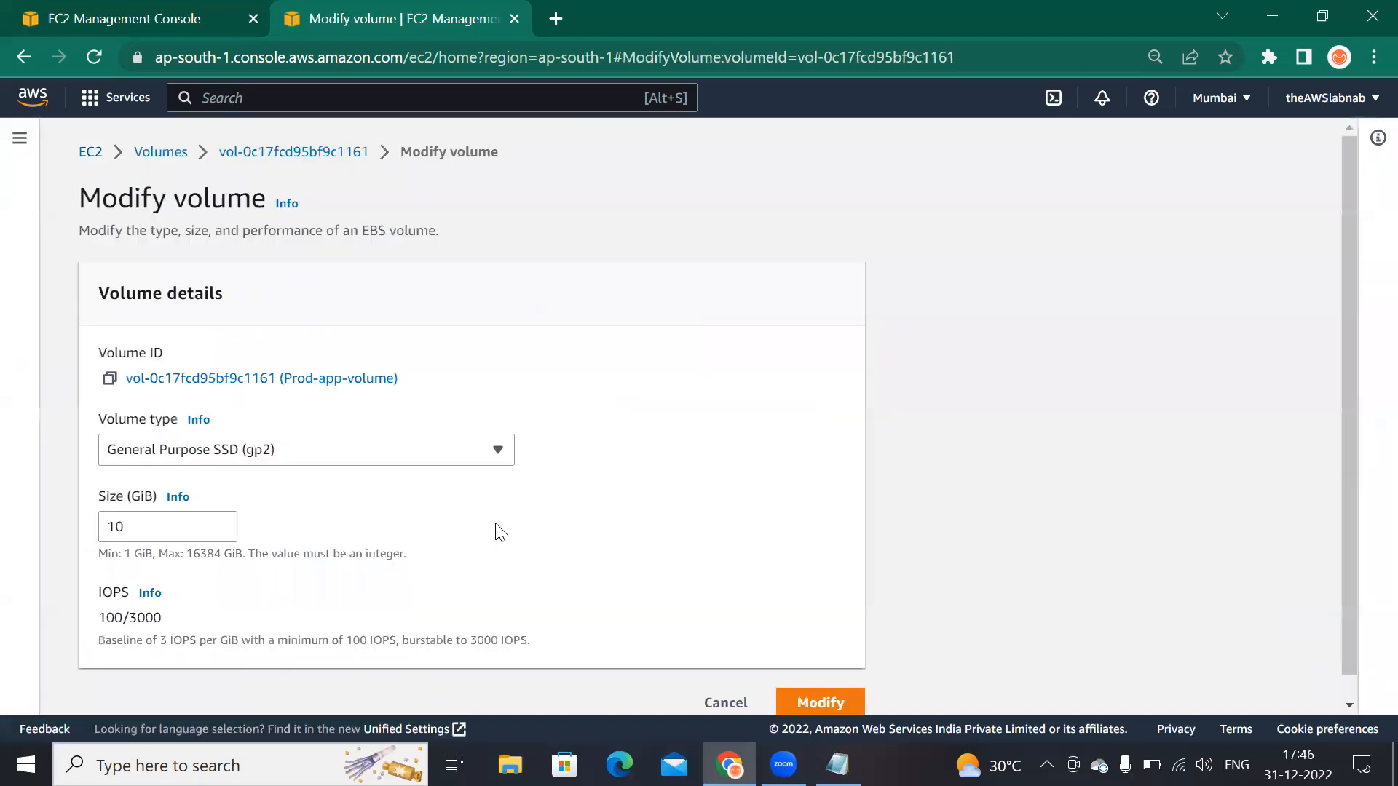
Step: Review the Modify volume form and the available volume type options without changing them
{"action": "scroll", "coordinate": [330, 525], "scroll_direction": "down", "scroll_amount": 1}
{"action": "scroll", "coordinate": [362, 587], "scroll_direction": "up", "scroll_amount": 1}
{"action": "scroll", "coordinate": [710, 555], "scroll_direction": "down", "scroll_amount": 1}
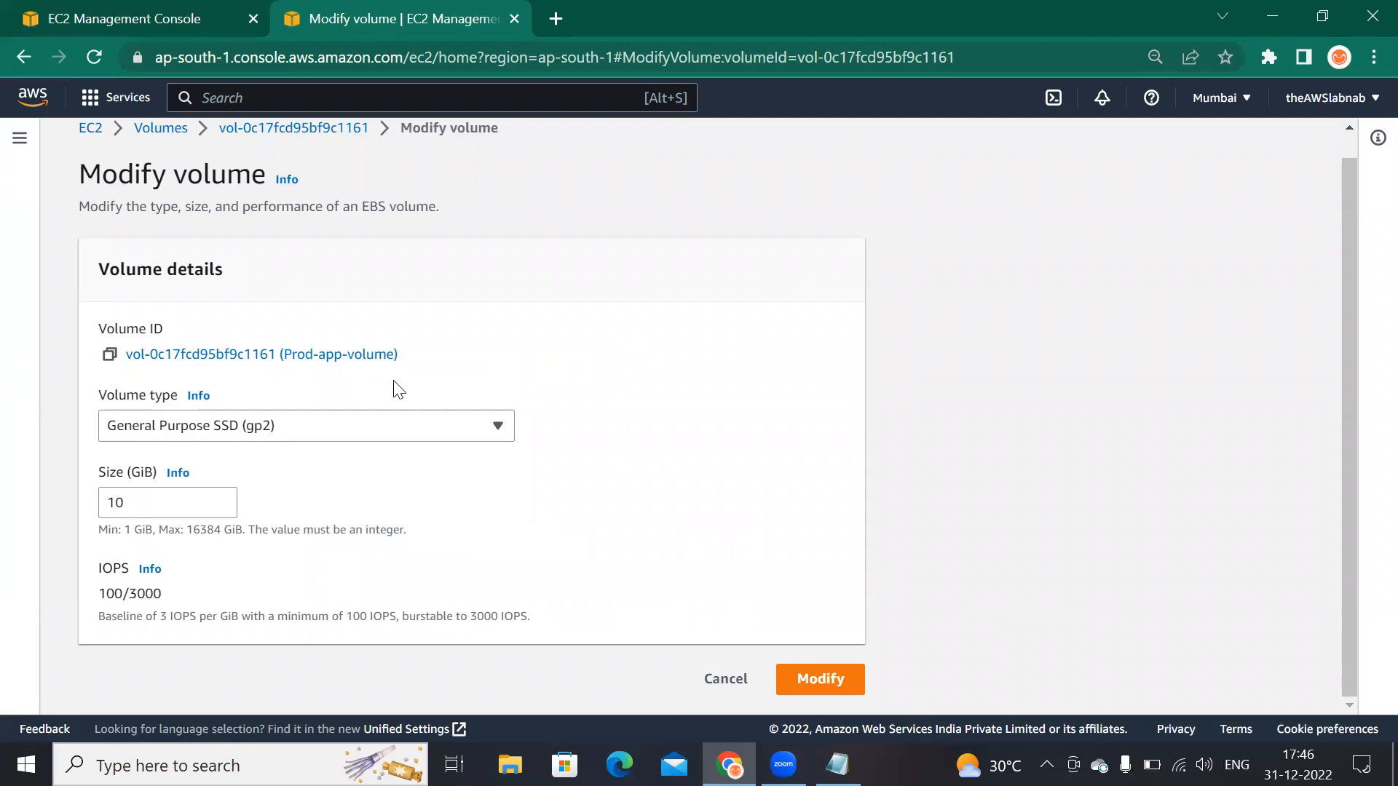
{"action": "left_click", "coordinate": [218, 426]}
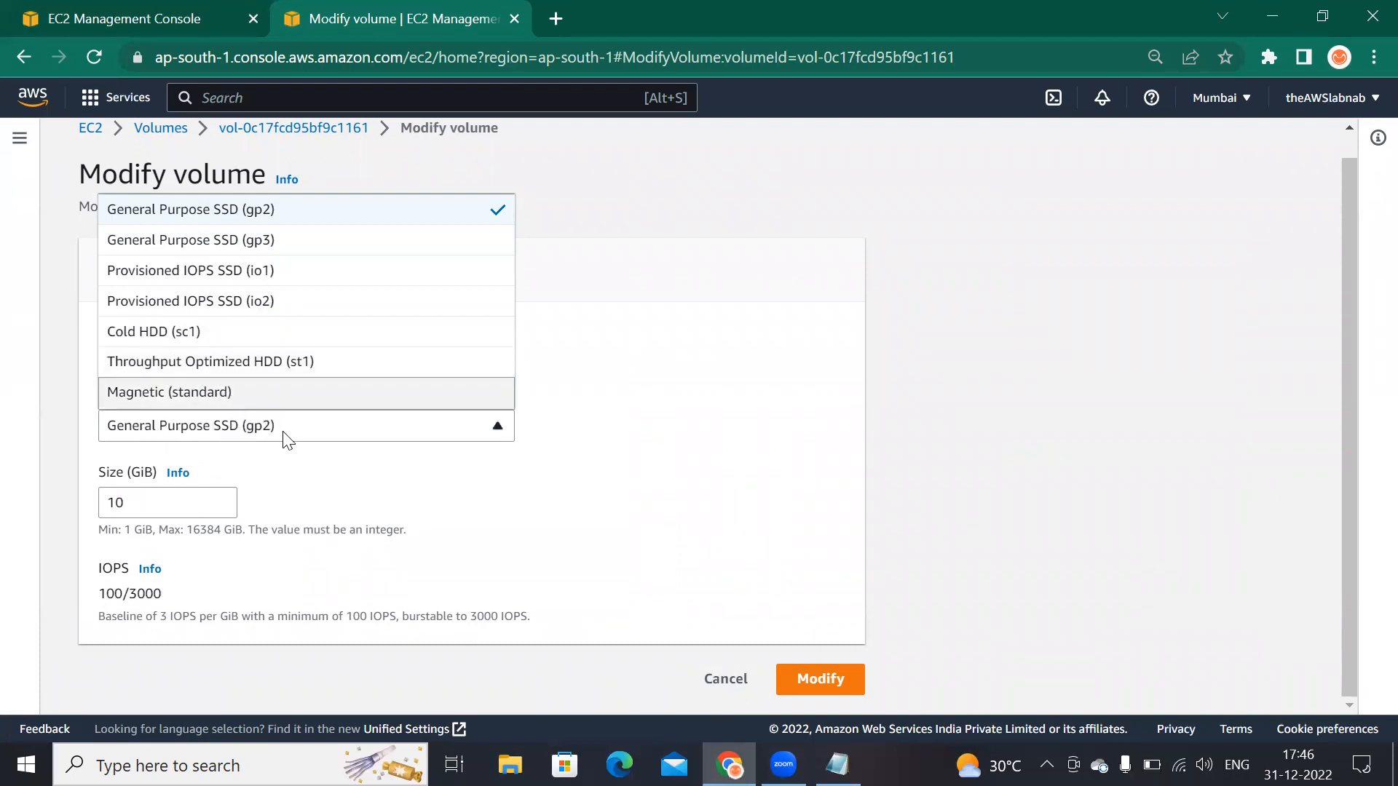
{"action": "left_click", "coordinate": [403, 488]}
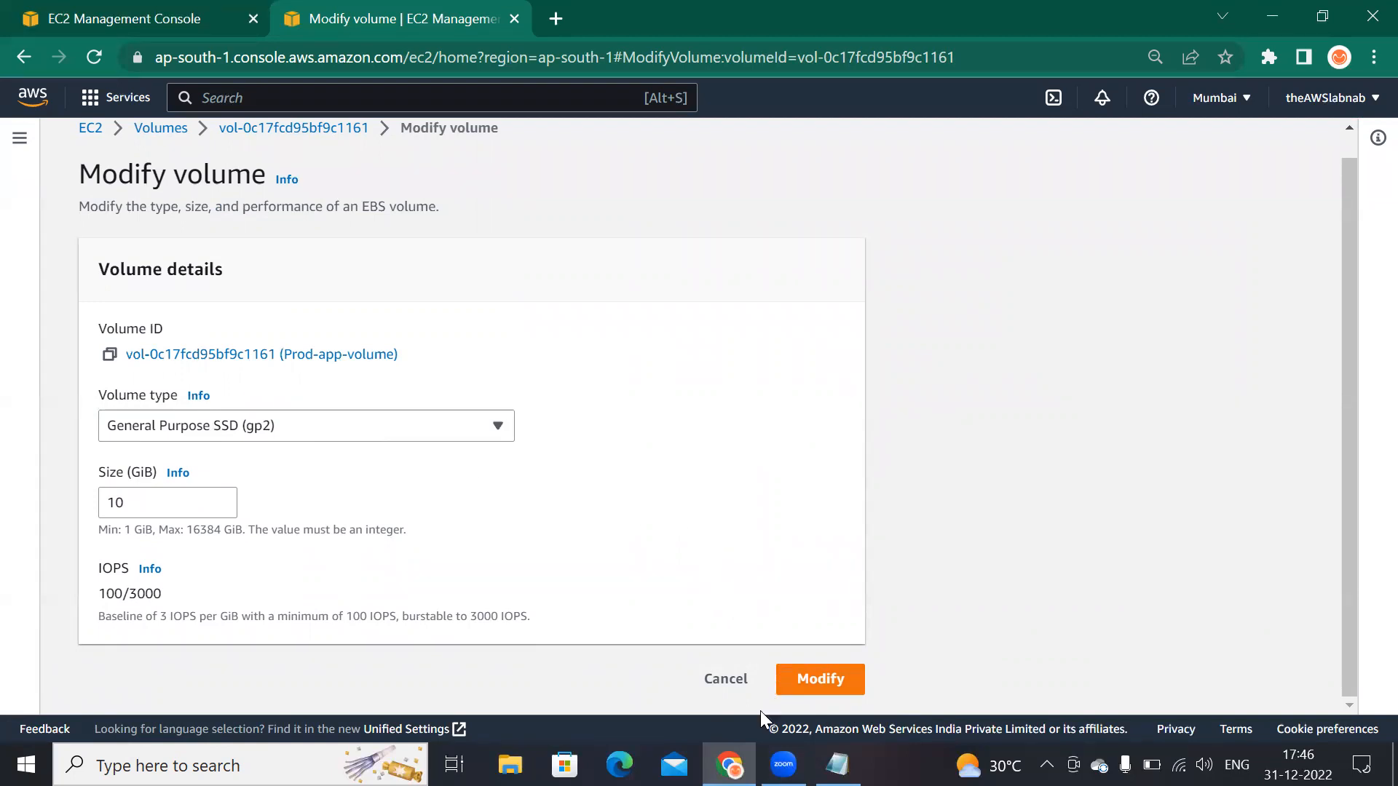
{"action": "key", "text": "alt+Tab"}
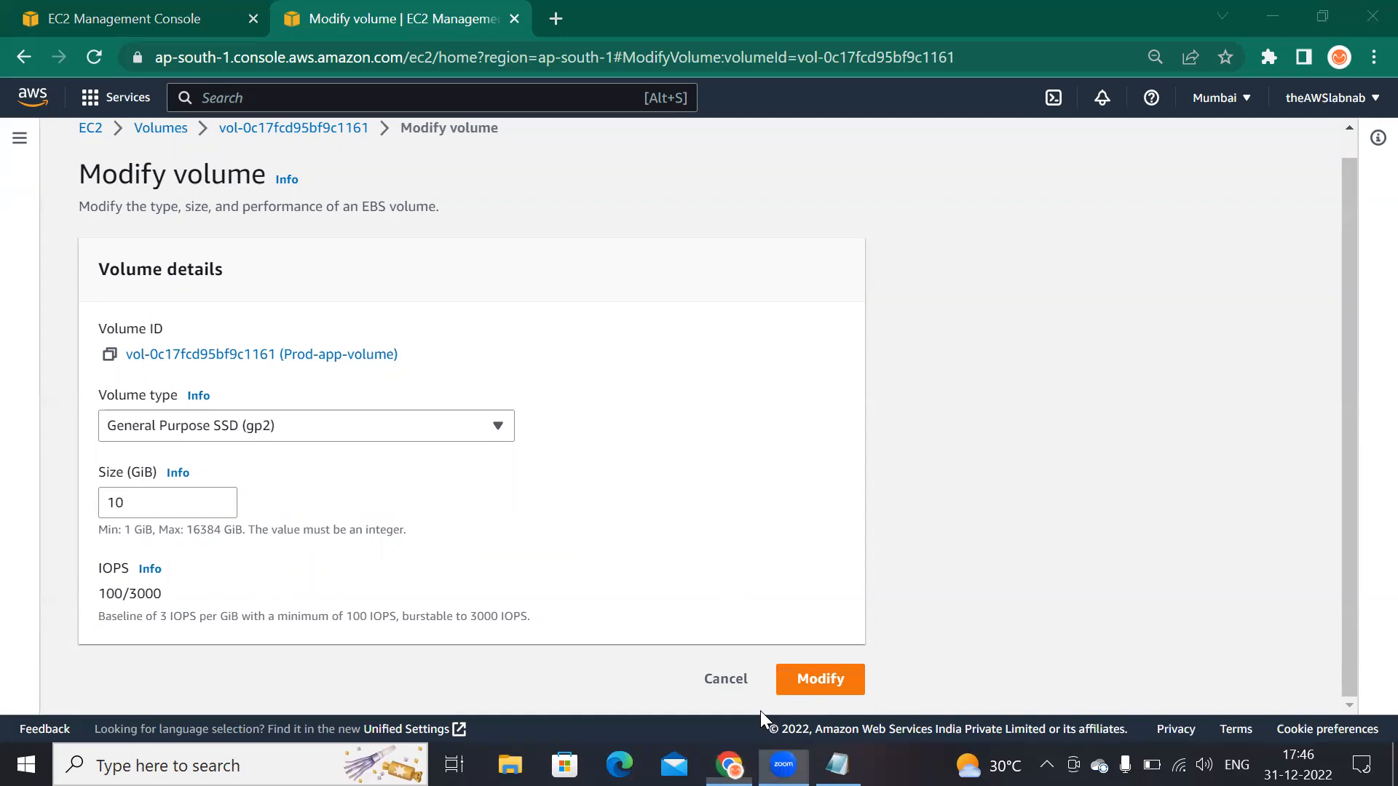